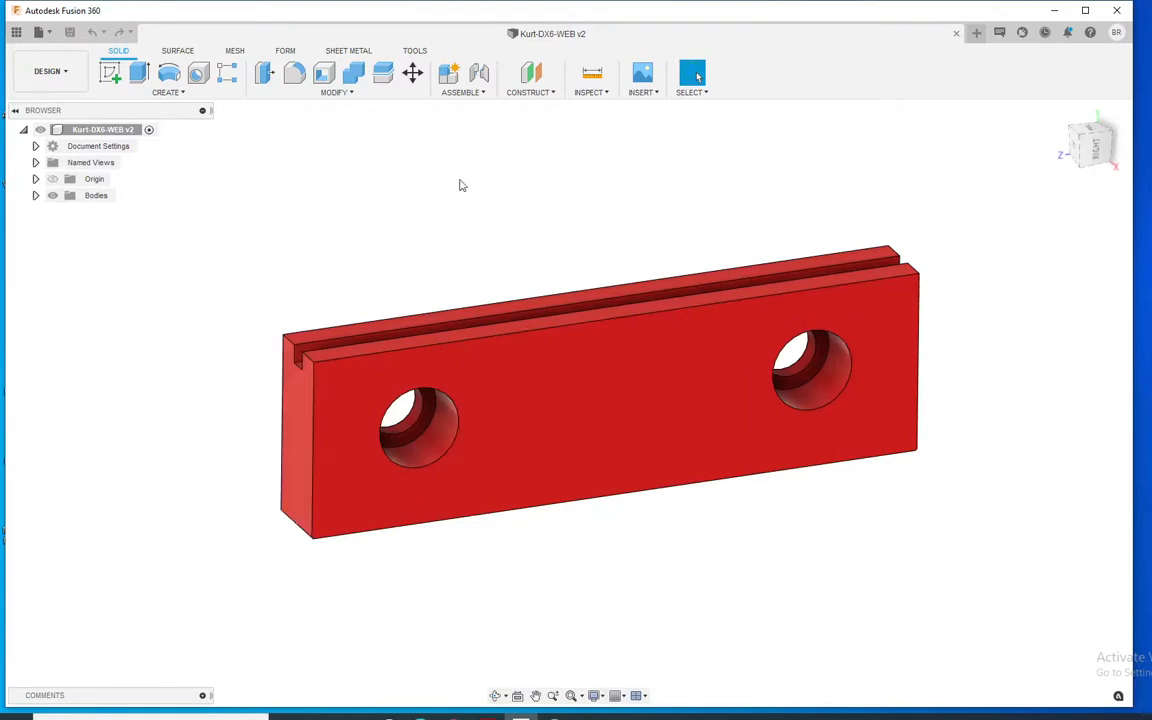
# - Measure the distance between the two counterbored holes on the front face of the vise jaw
pyautogui.click(592, 75)
pyautogui.click(803, 333)
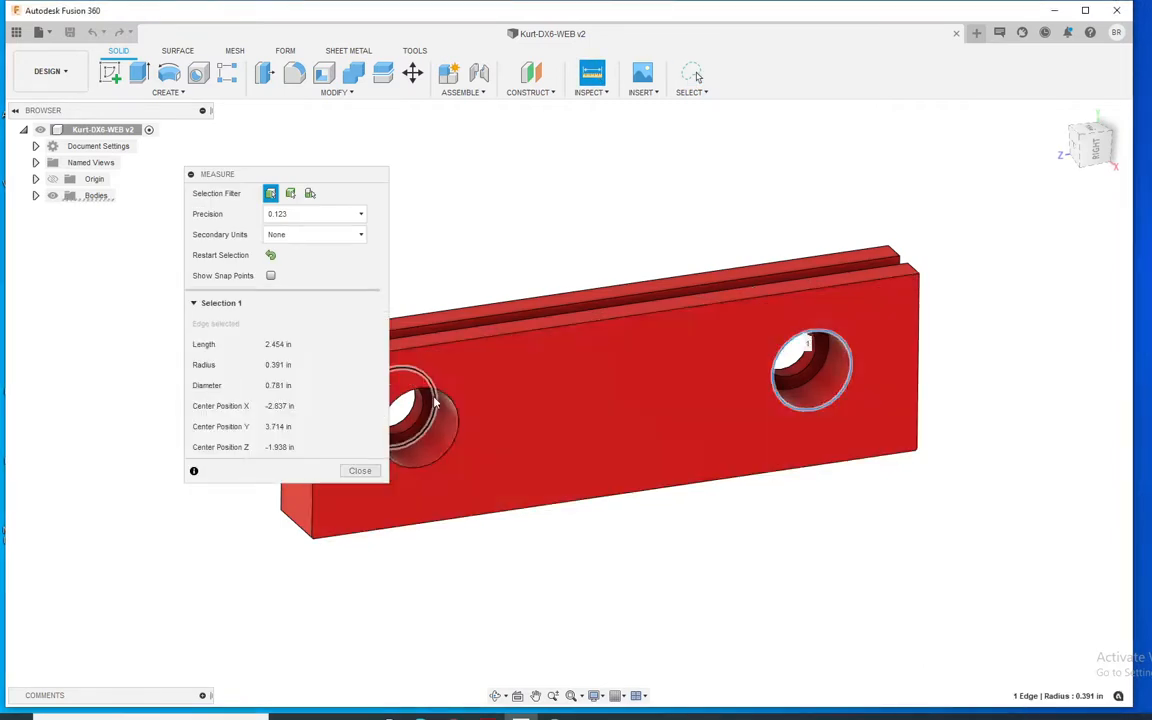
pyautogui.click(445, 405)
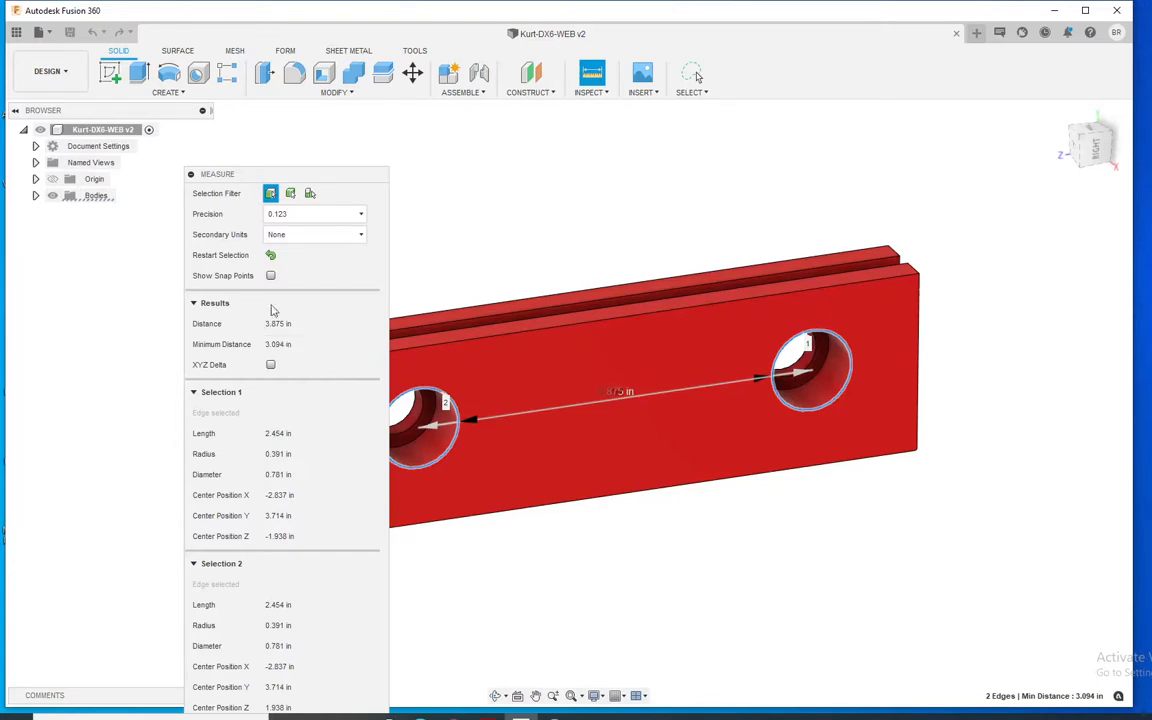
# - Measure the diameters of the counterbore and the through hole at one of the jaw's two bolt holes
pyautogui.click(270, 256)
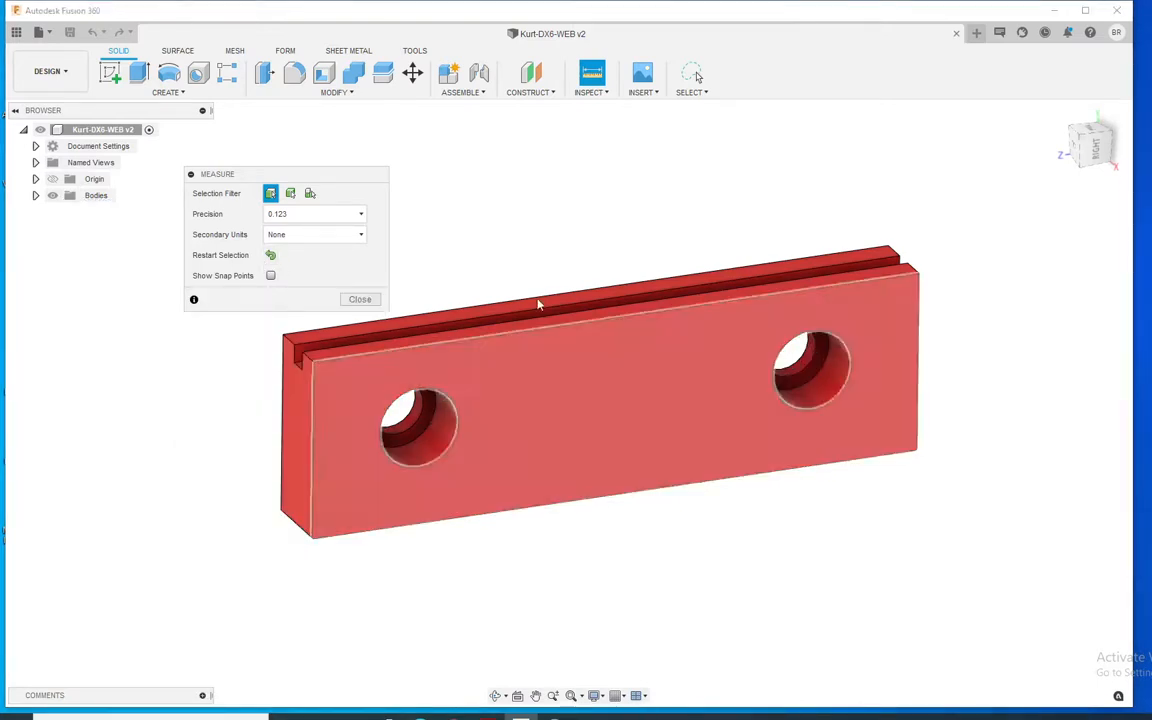
pyautogui.click(834, 341)
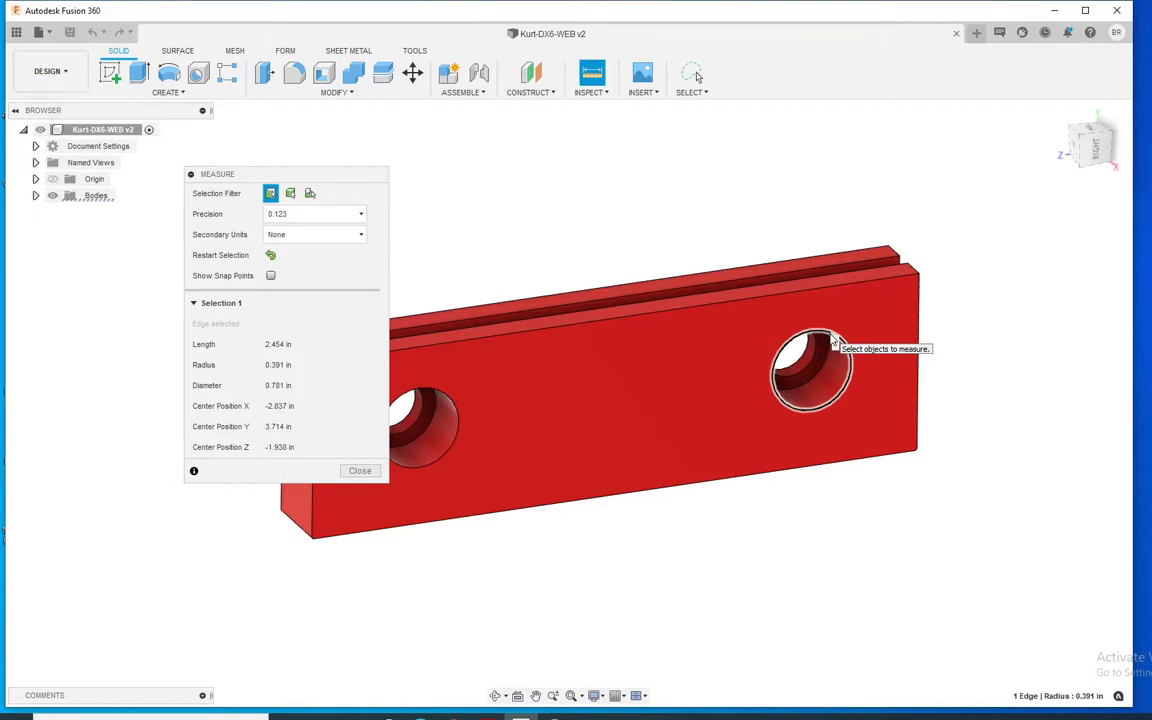
pyautogui.click(270, 255)
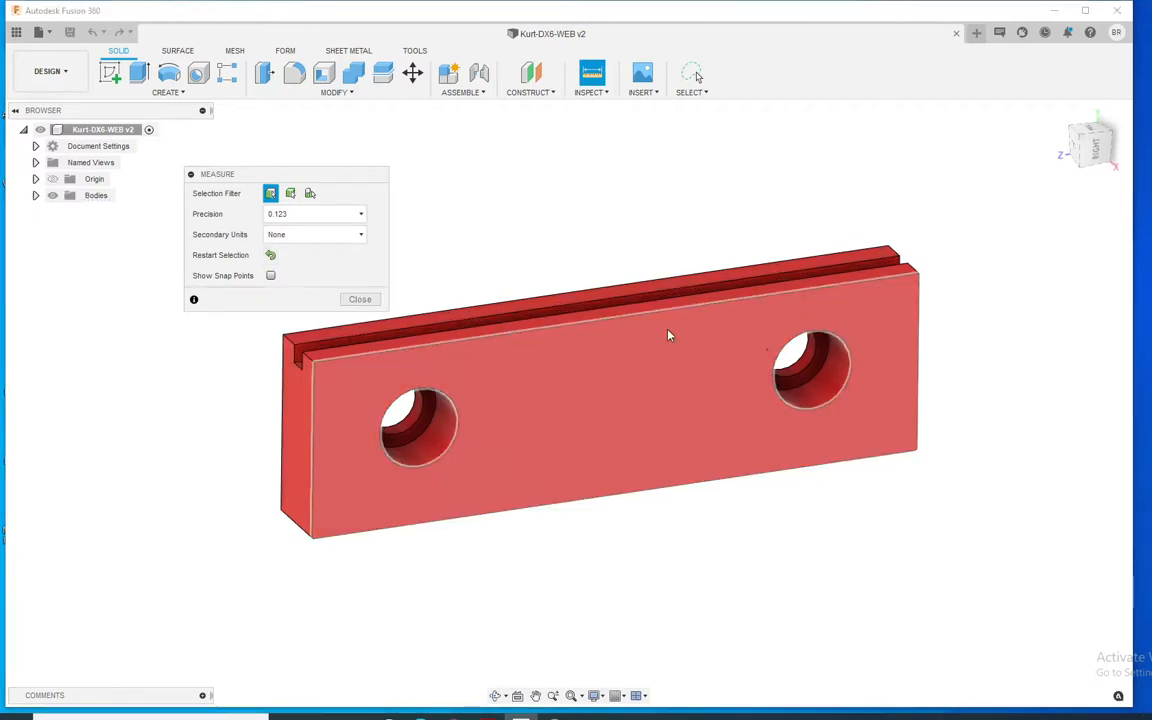
pyautogui.click(814, 368)
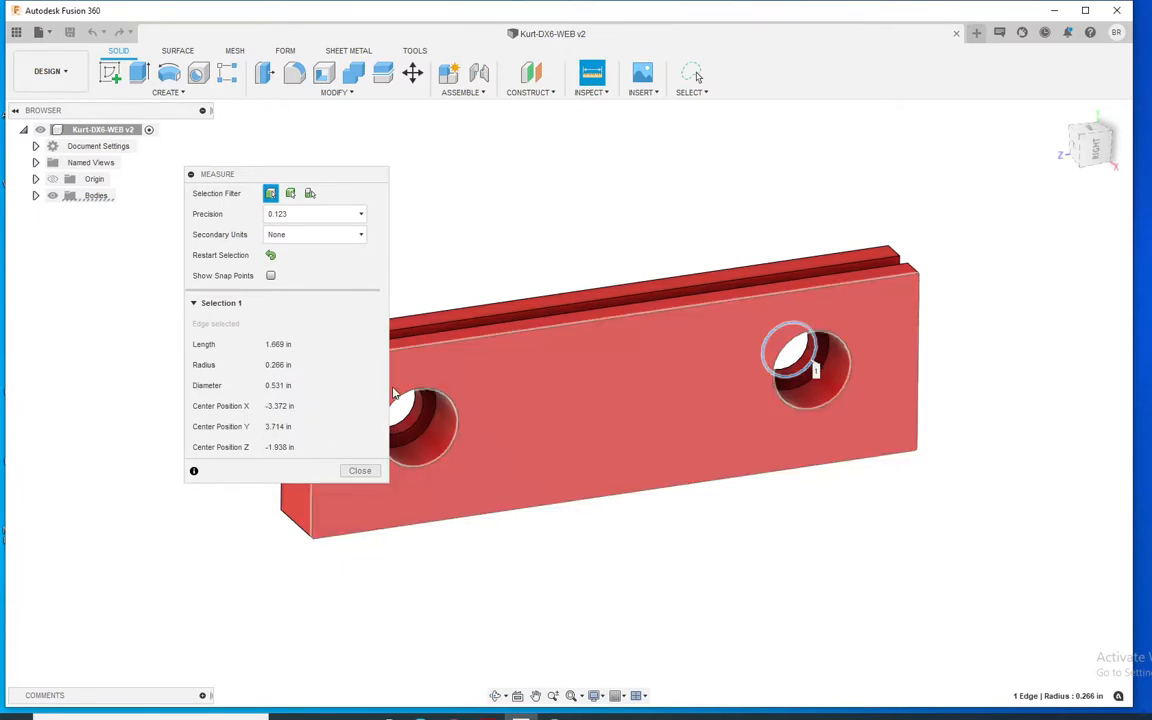
# - Measure the material thickness between the front and rear circular edges of the small through hole
pyautogui.click(269, 256)
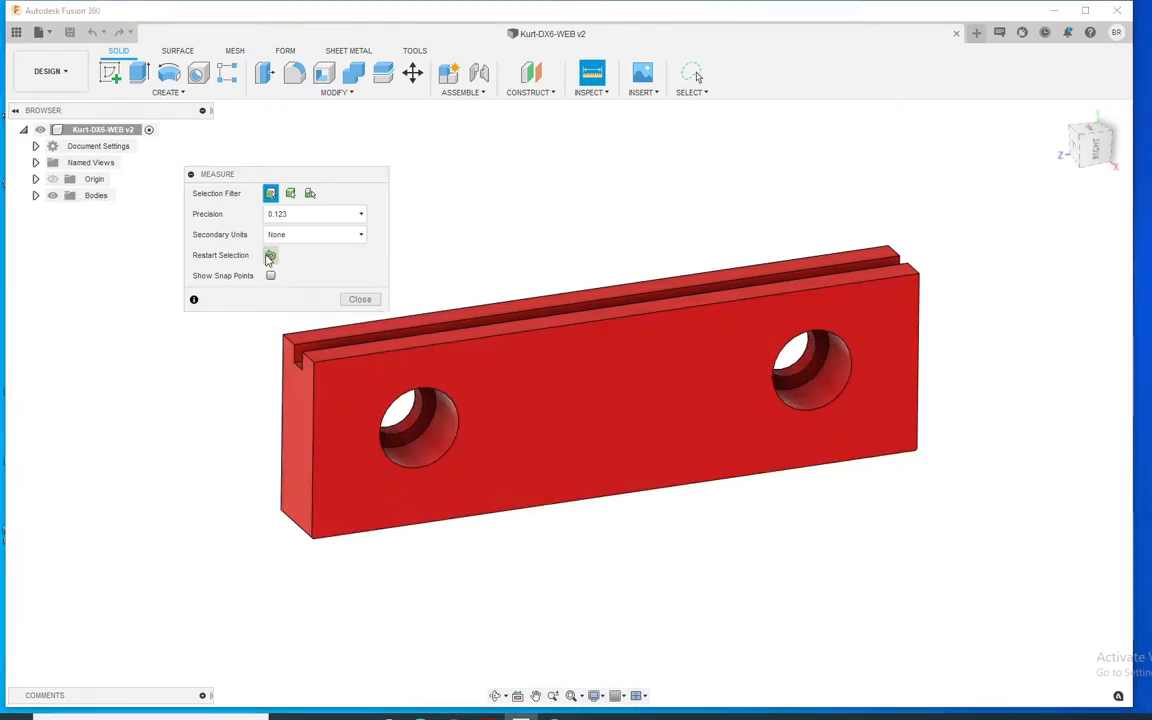
pyautogui.click(812, 370)
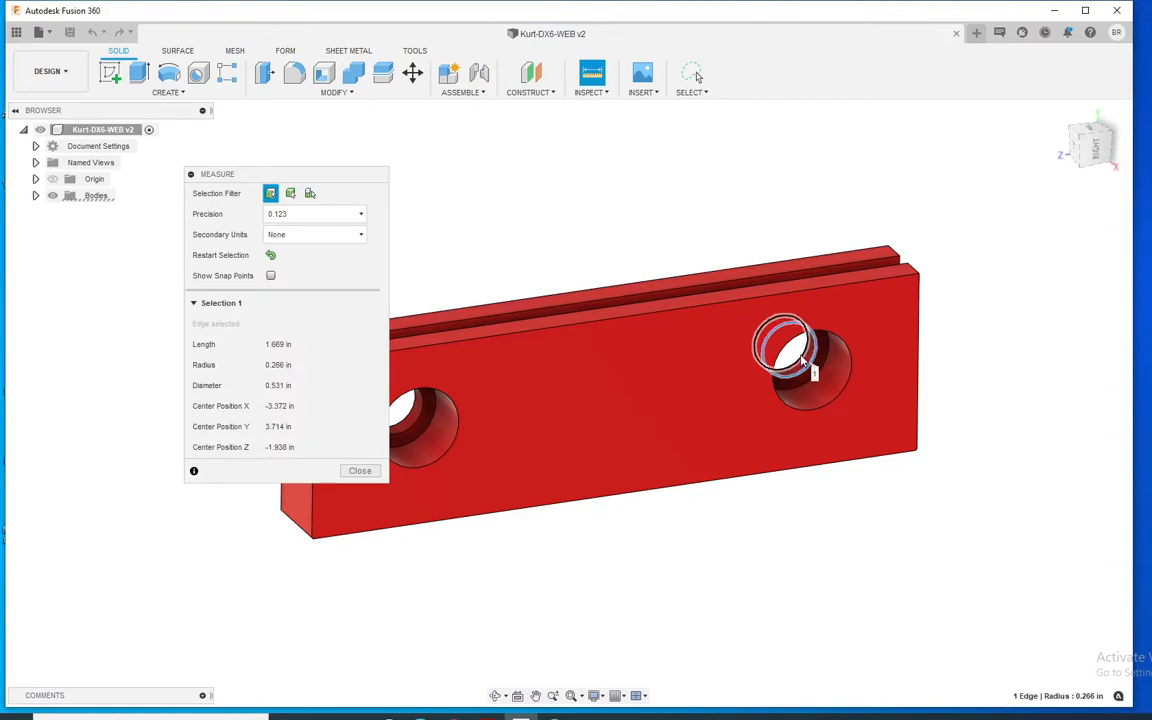
pyautogui.click(810, 376)
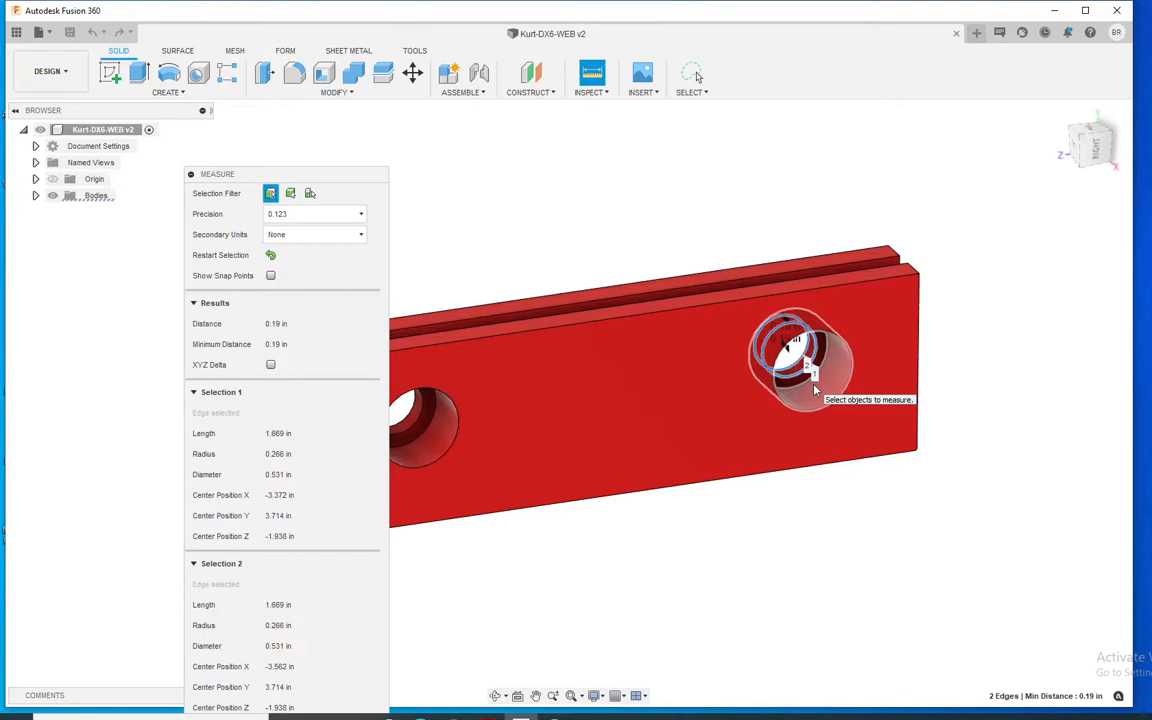
# - Measure the distance from the lowest point of the counterbore to the jaw's bottom front edge
pyautogui.click(414, 301)
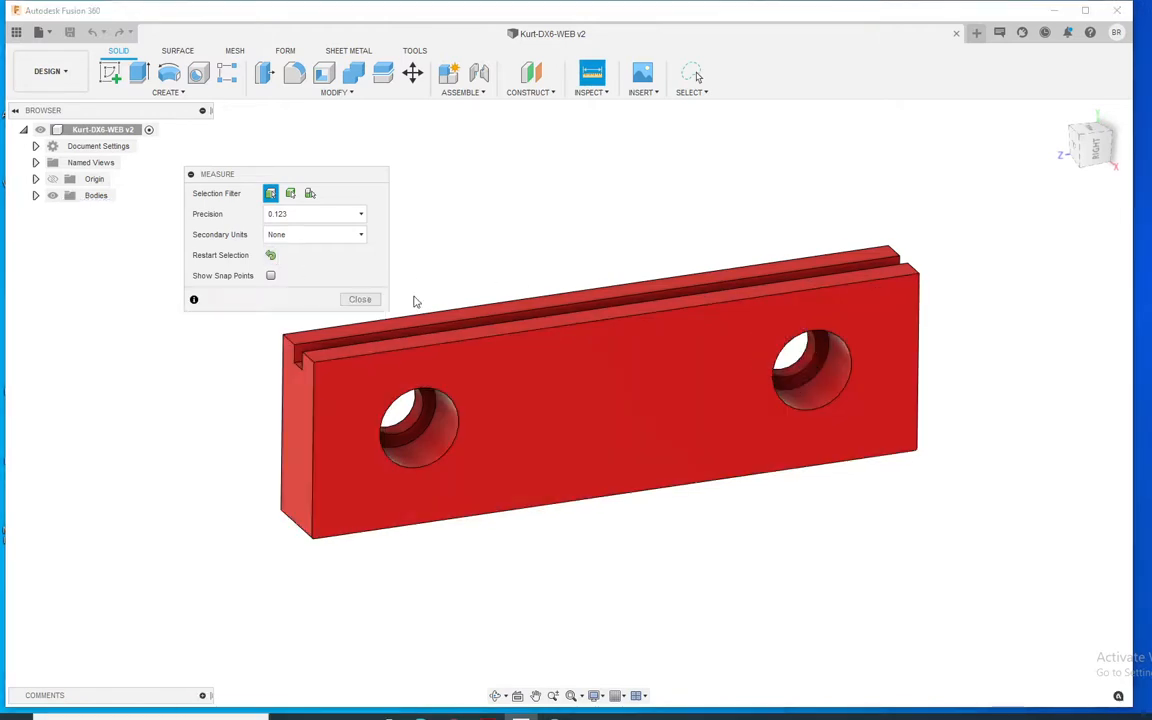
pyautogui.click(812, 408)
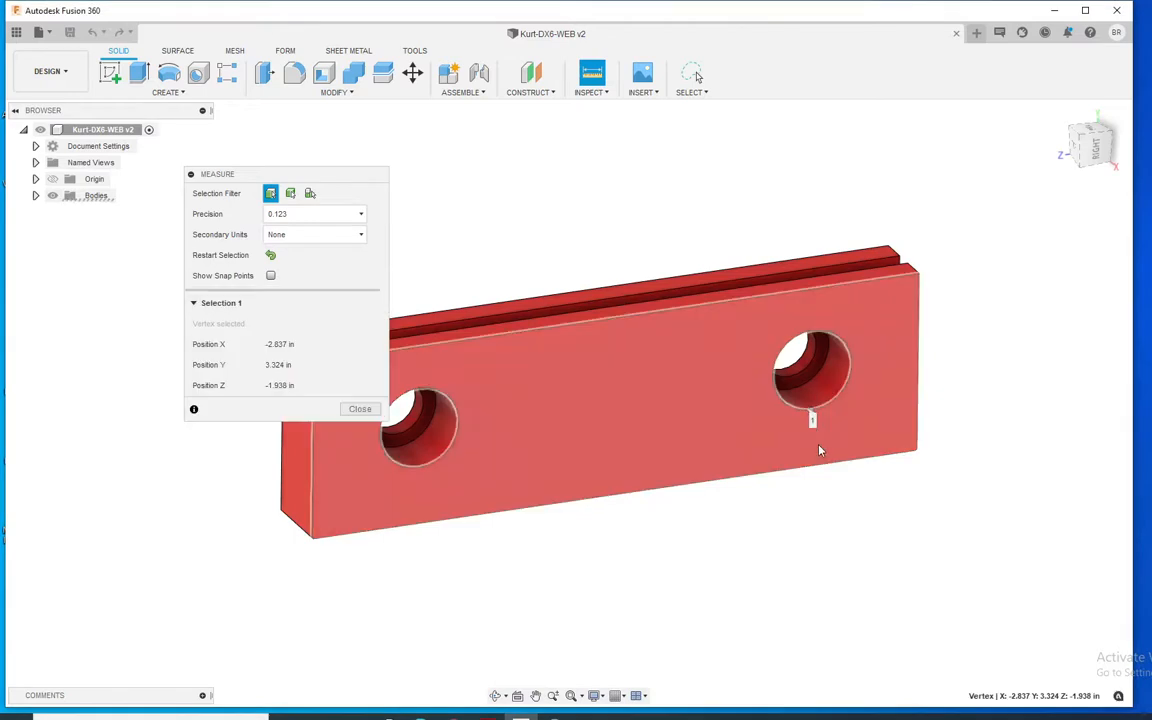
pyautogui.click(819, 469)
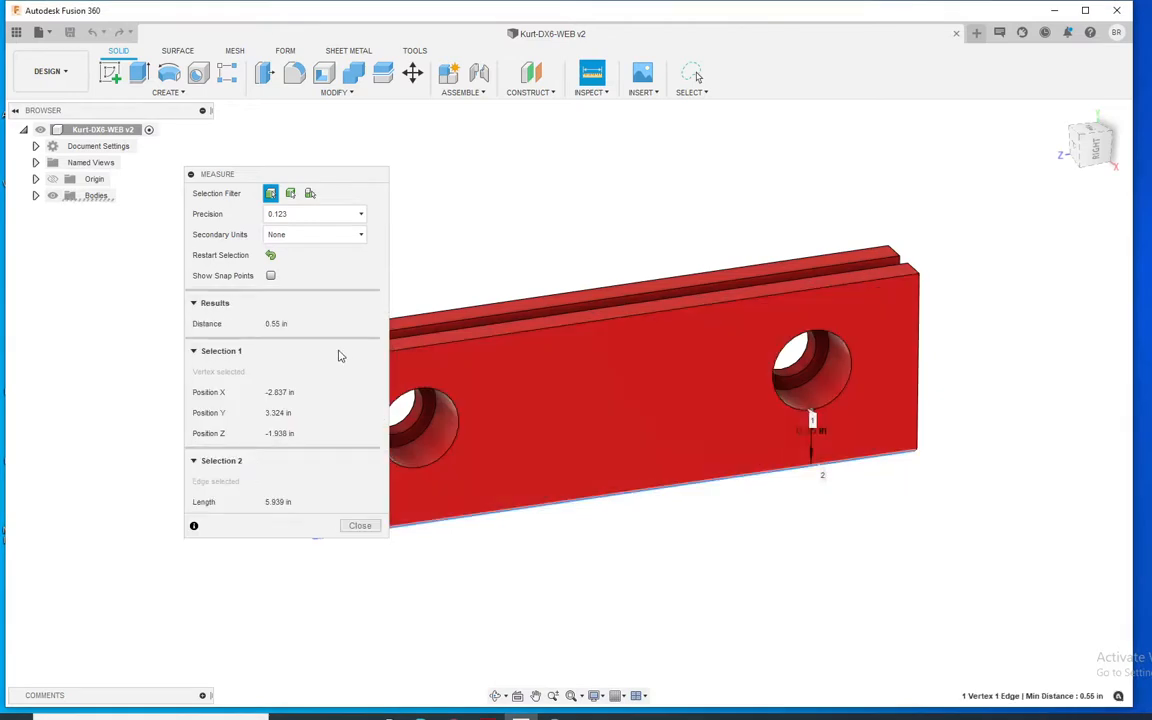
# - Measure the distance from the counterbore's edge to the jaw's top front edge and finish measuring
pyautogui.click(270, 255)
pyautogui.click(816, 340)
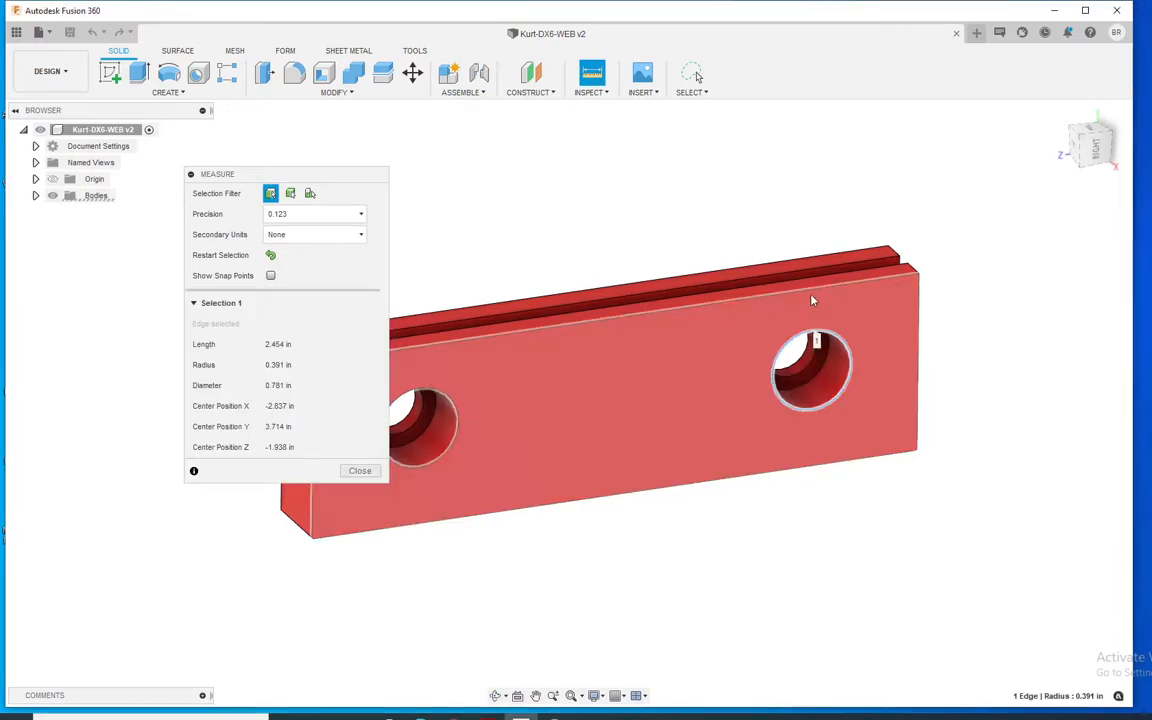
pyautogui.click(815, 301)
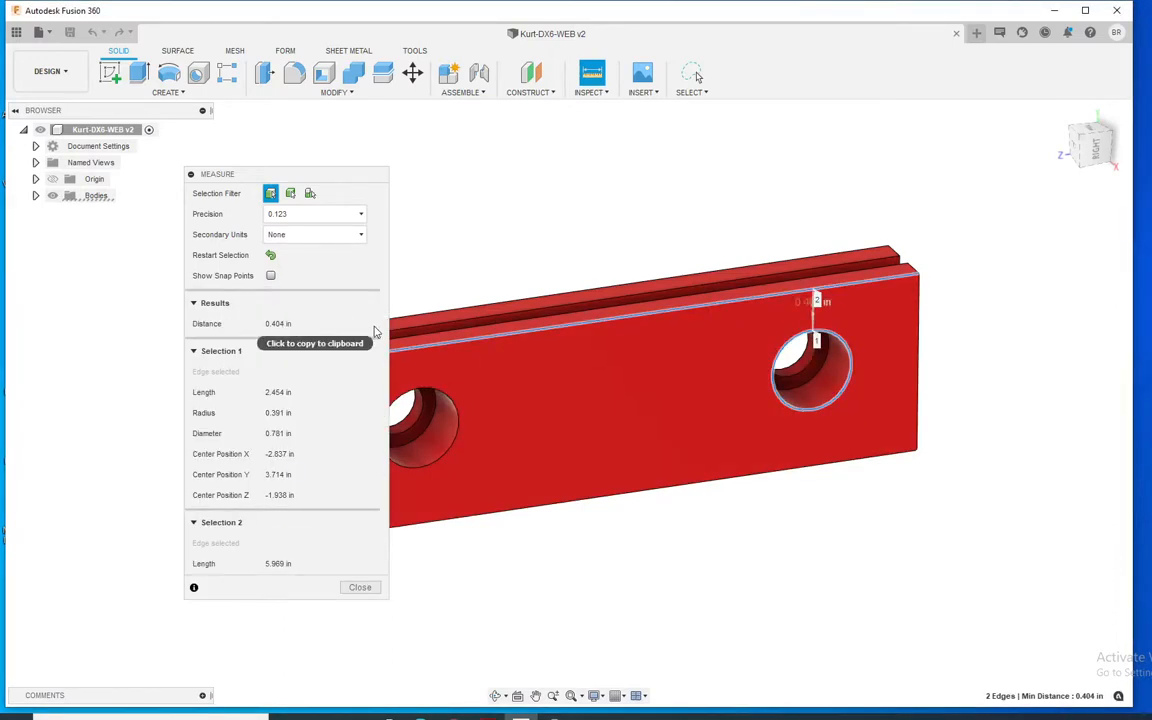
pyautogui.click(362, 588)
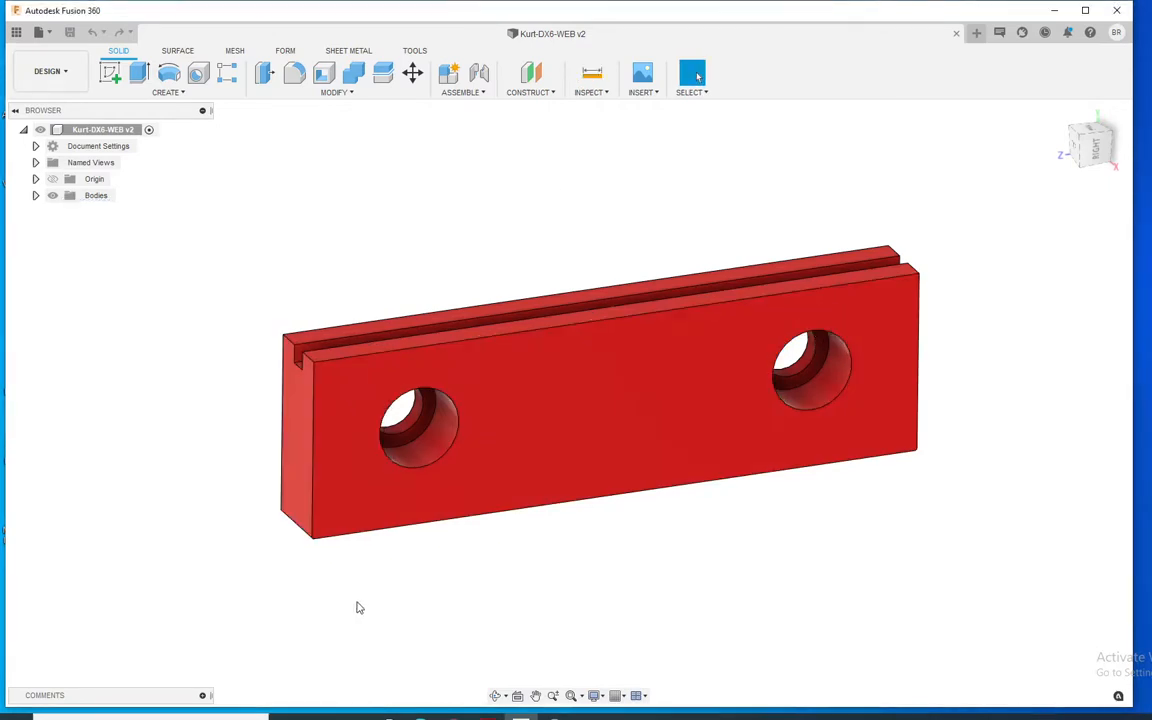
# - Create a new empty design and open its parameters table
pyautogui.click(977, 34)
pyautogui.click(383, 74)
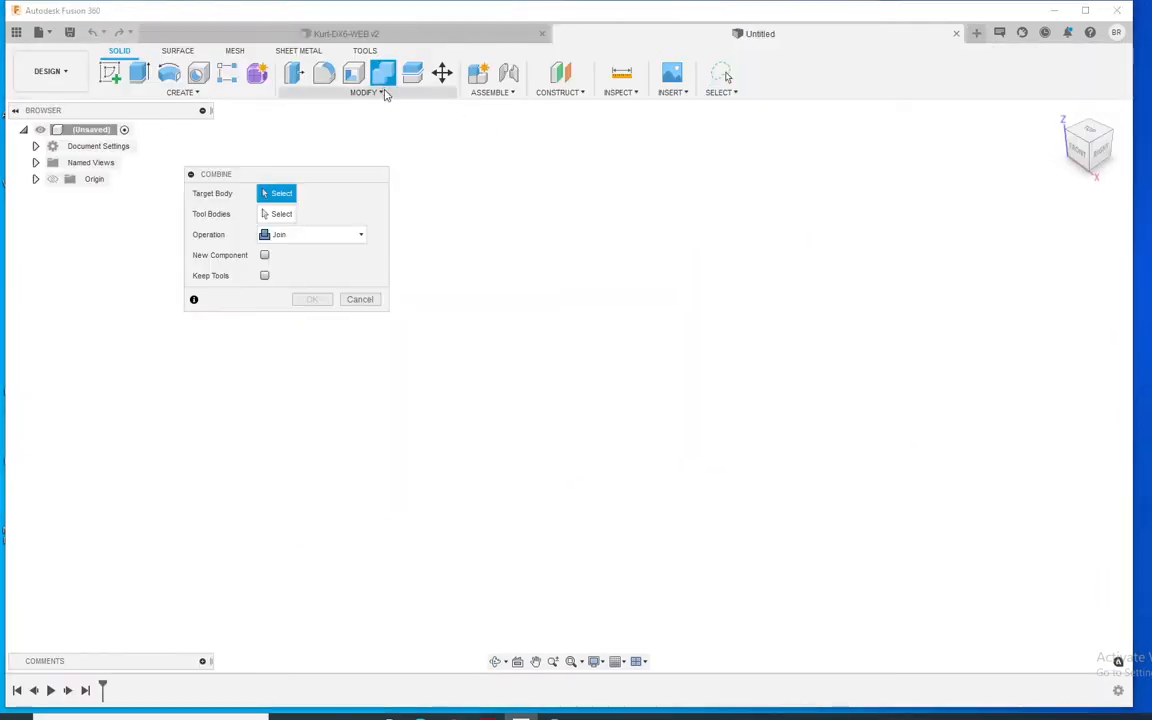
pyautogui.click(358, 299)
pyautogui.click(365, 93)
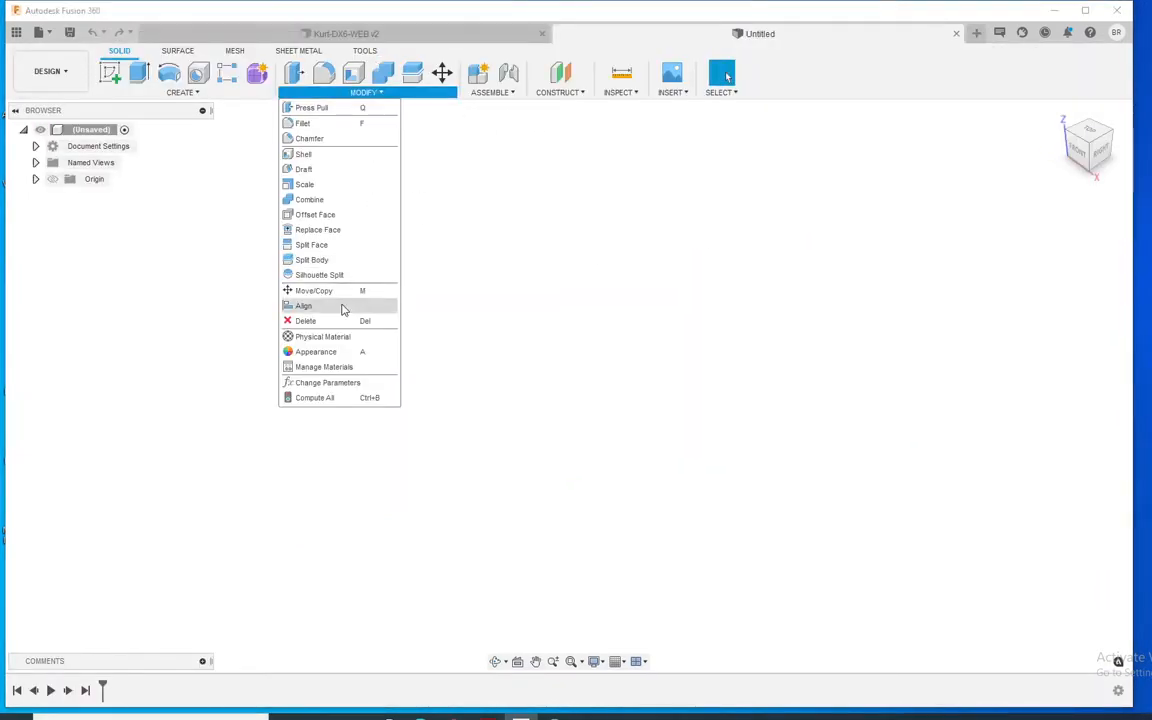
pyautogui.click(327, 382)
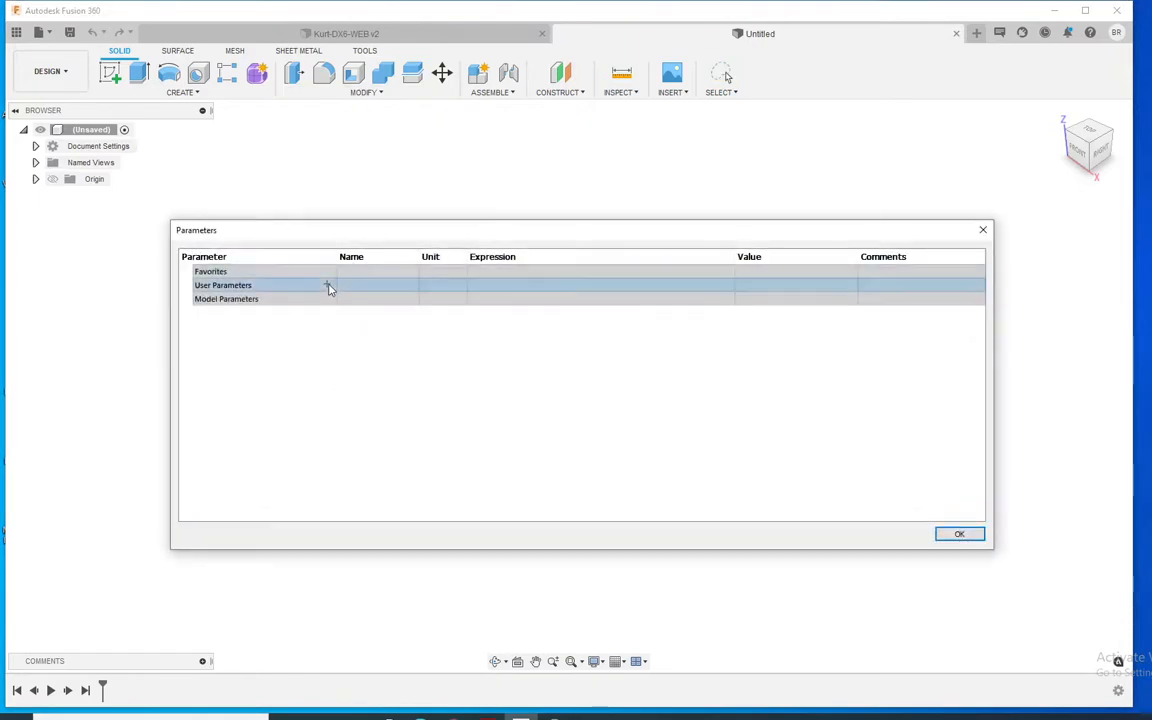
# - Add a user parameter named length with a value of 6 in
pyautogui.click(328, 286)
pyautogui.write('length')
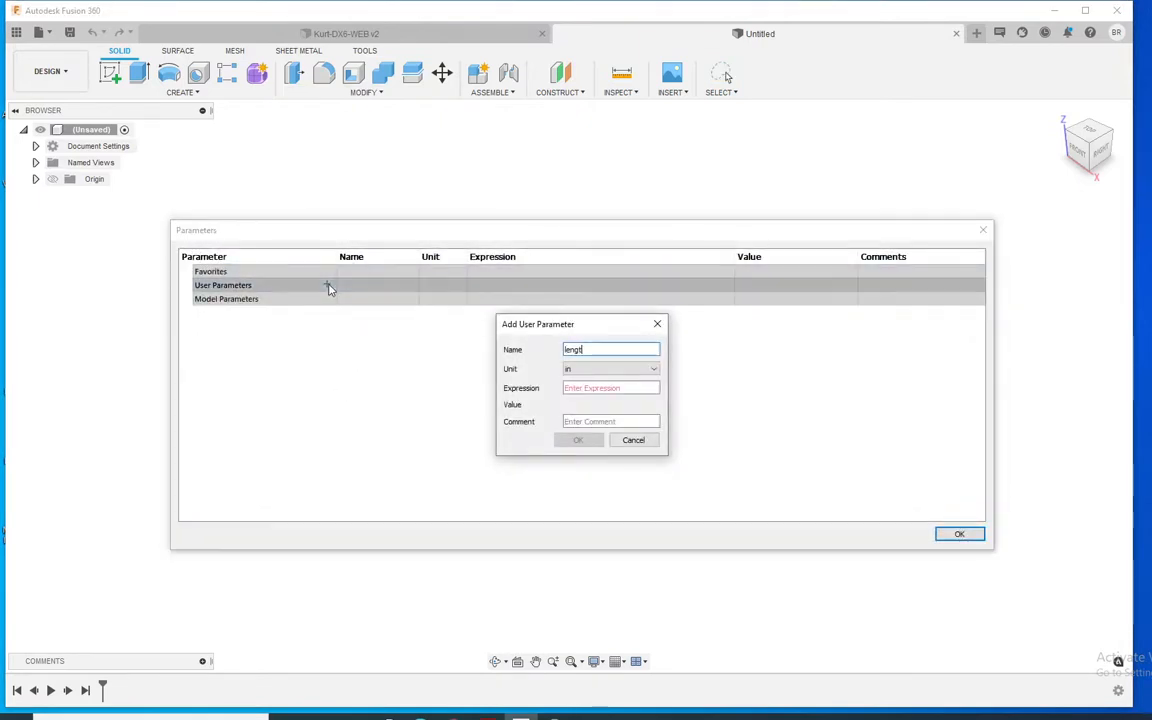
pyautogui.press('Tab')
pyautogui.write('6')
pyautogui.press('Return')
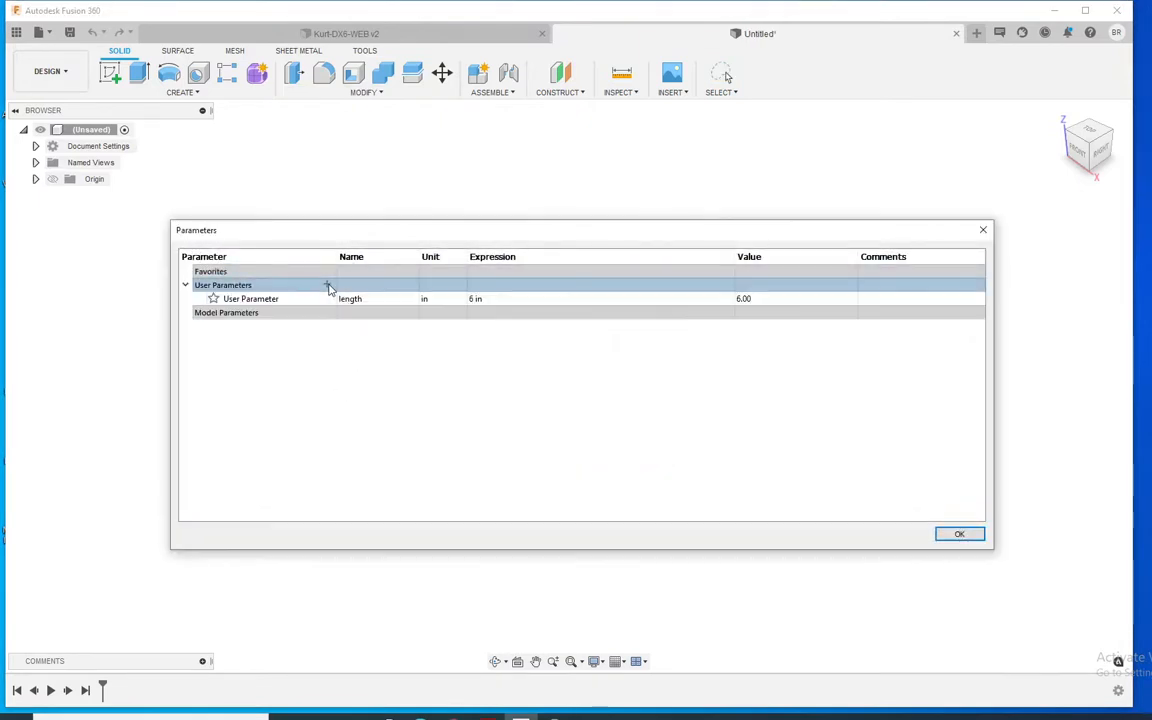
# - Add a user parameter named height with a value of 2 in
pyautogui.click(326, 286)
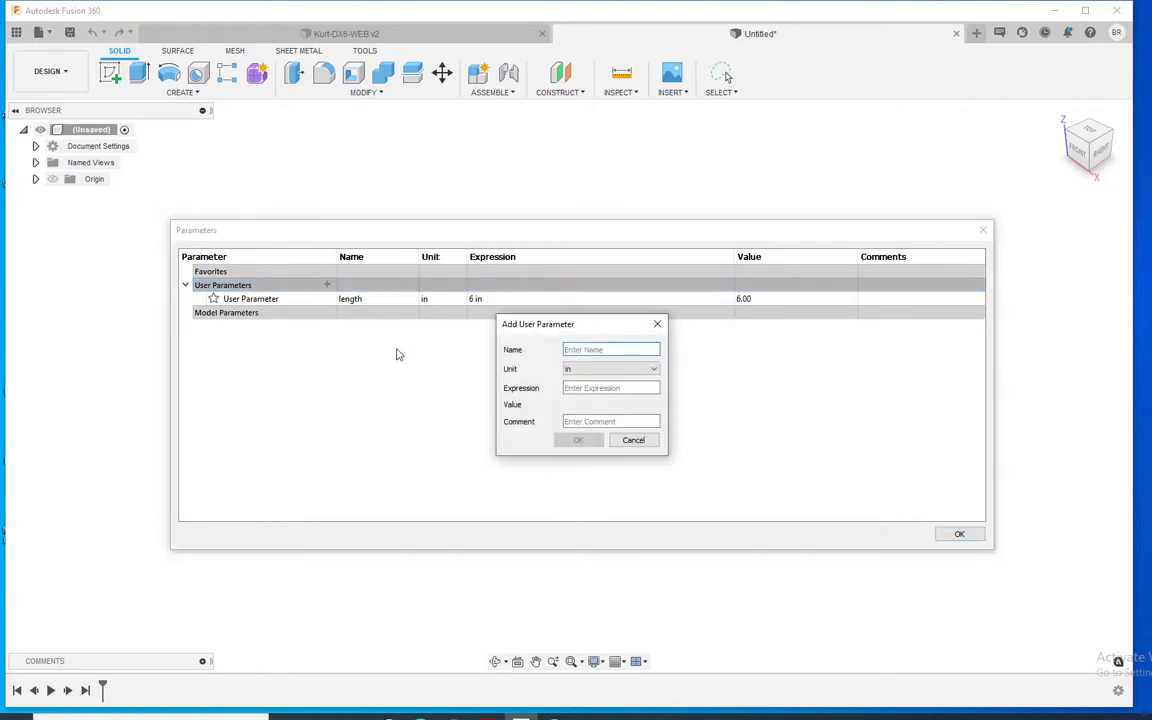
pyautogui.write('height')
pyautogui.press('Tab')
pyautogui.write('2')
pyautogui.press('Return')
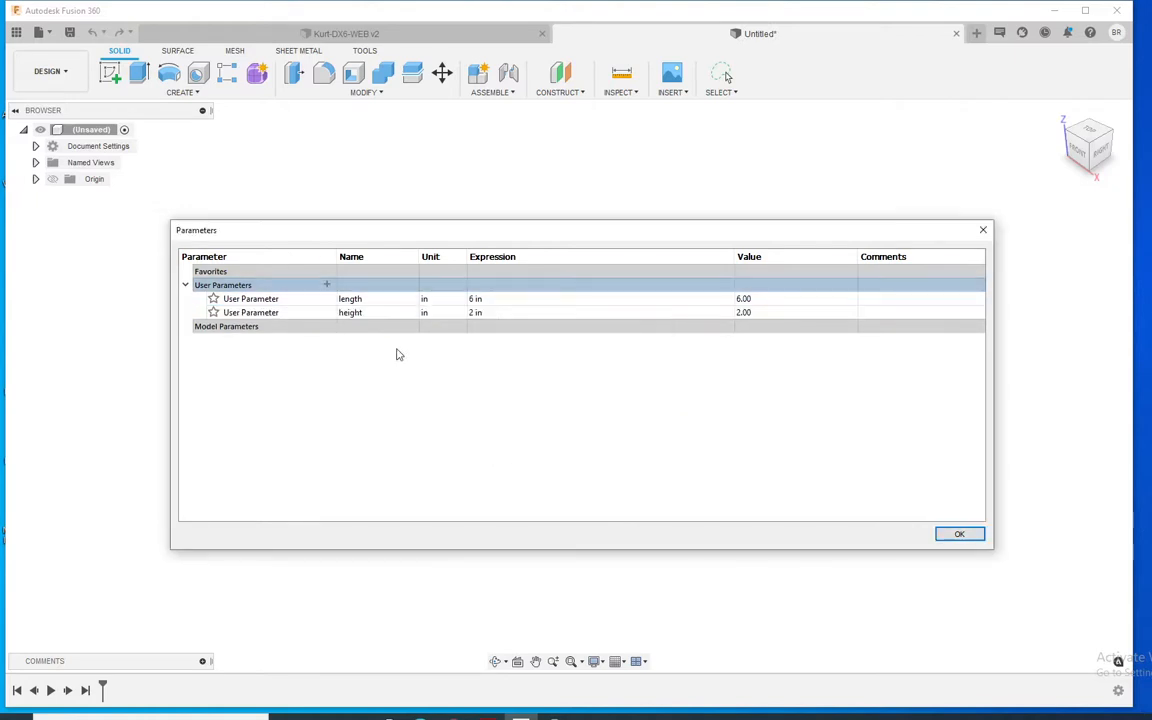
# - Add a user parameter named depth with a value of 1 in
pyautogui.click(326, 286)
pyautogui.write('depth')
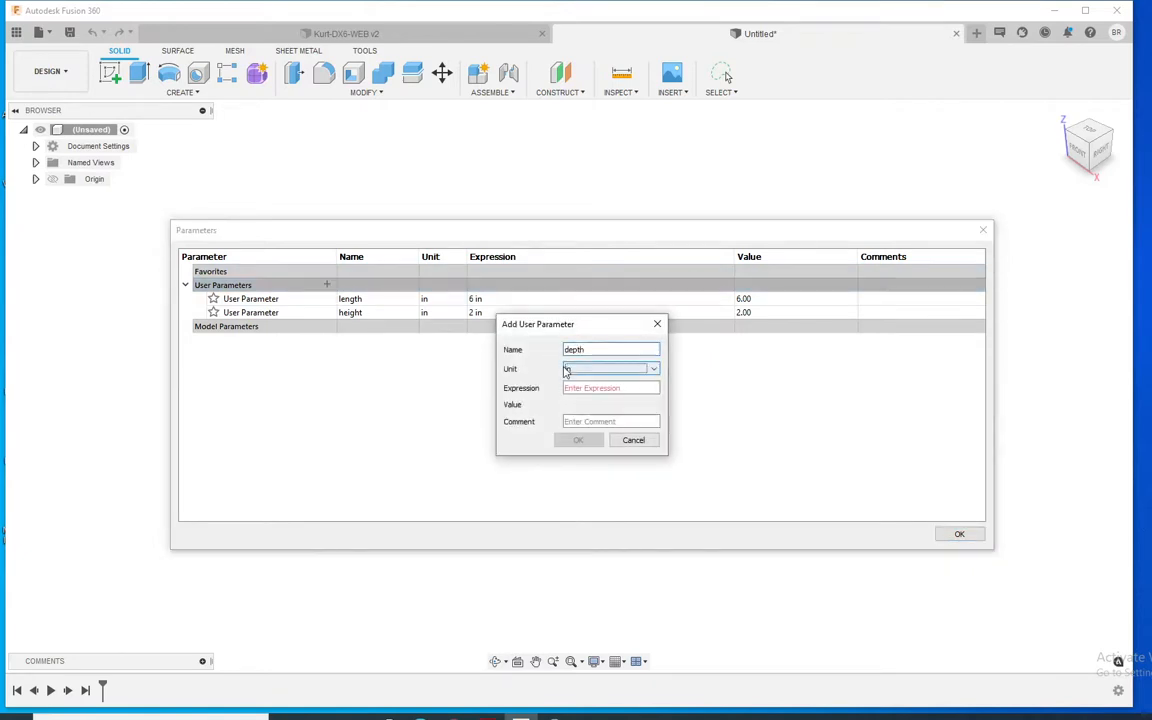
pyautogui.press('Tab')
pyautogui.write('1')
pyautogui.press('Return')
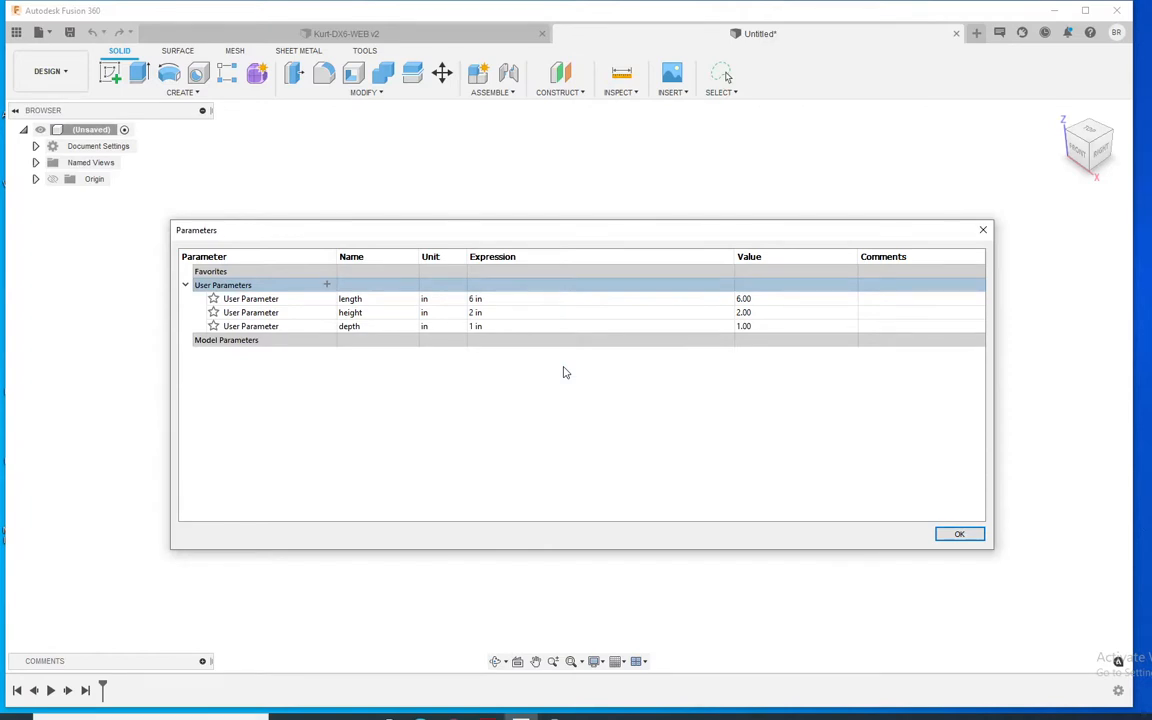
# - Add a user parameter named stock_offset with a value of 0.01 in
pyautogui.click(327, 286)
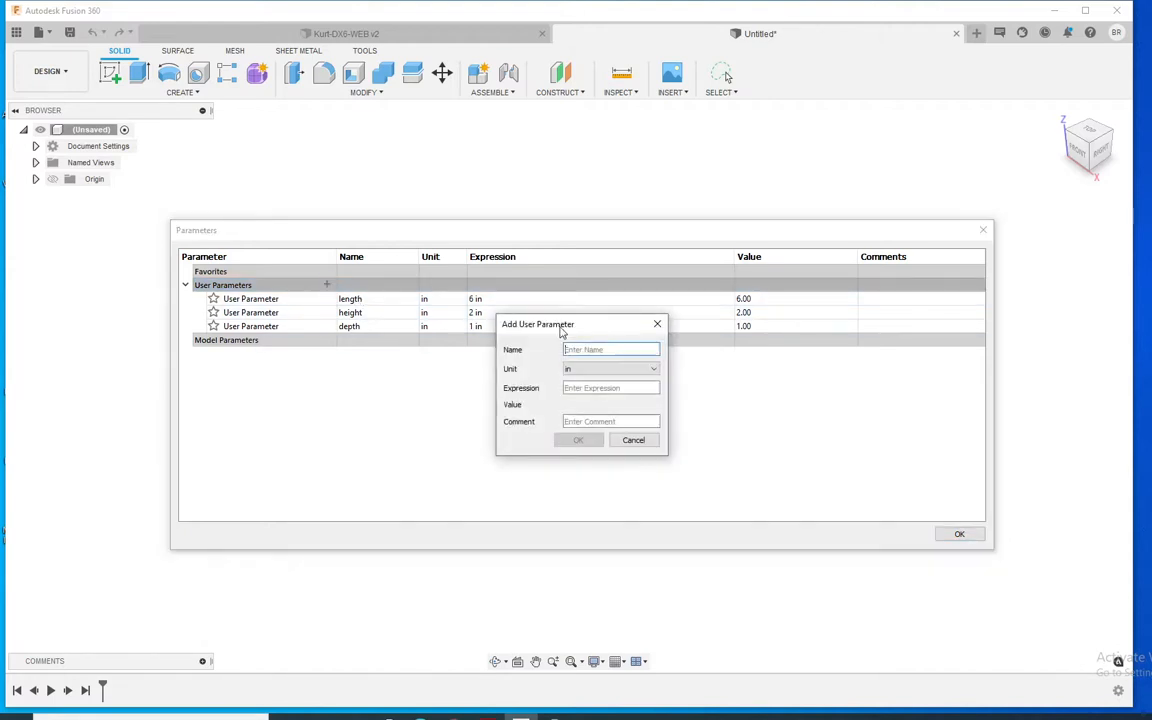
pyautogui.write('stock_offset')
pyautogui.press('Tab')
pyautogui.write('.01')
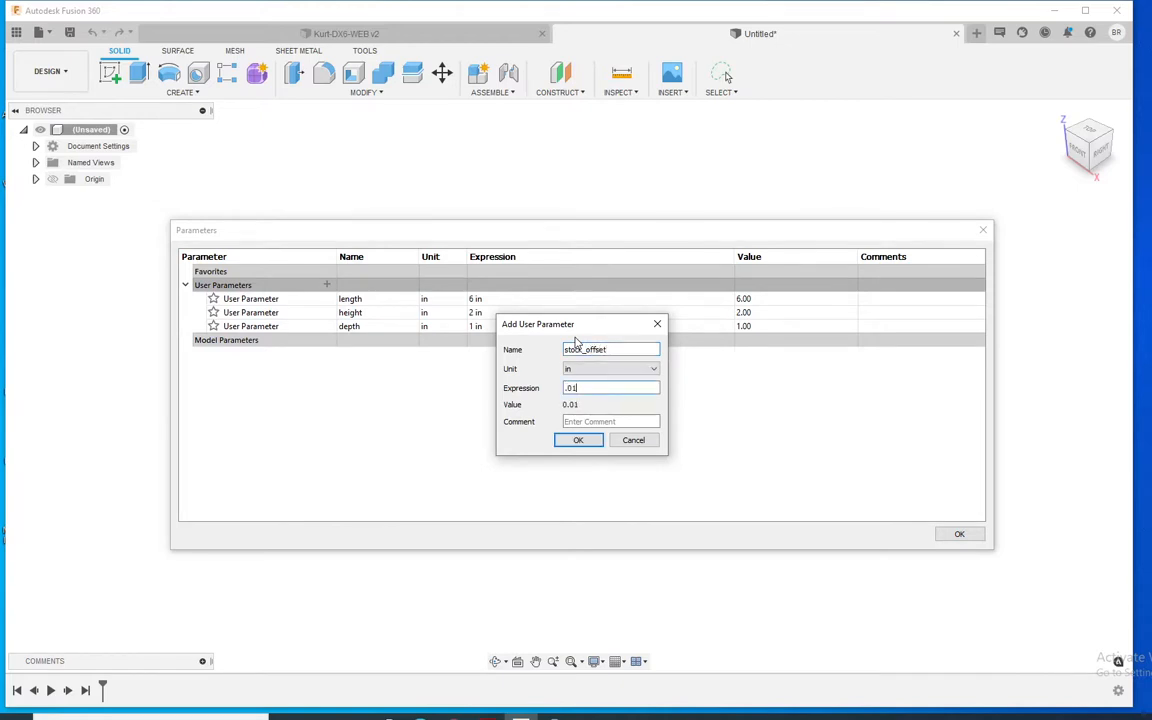
pyautogui.press('Return')
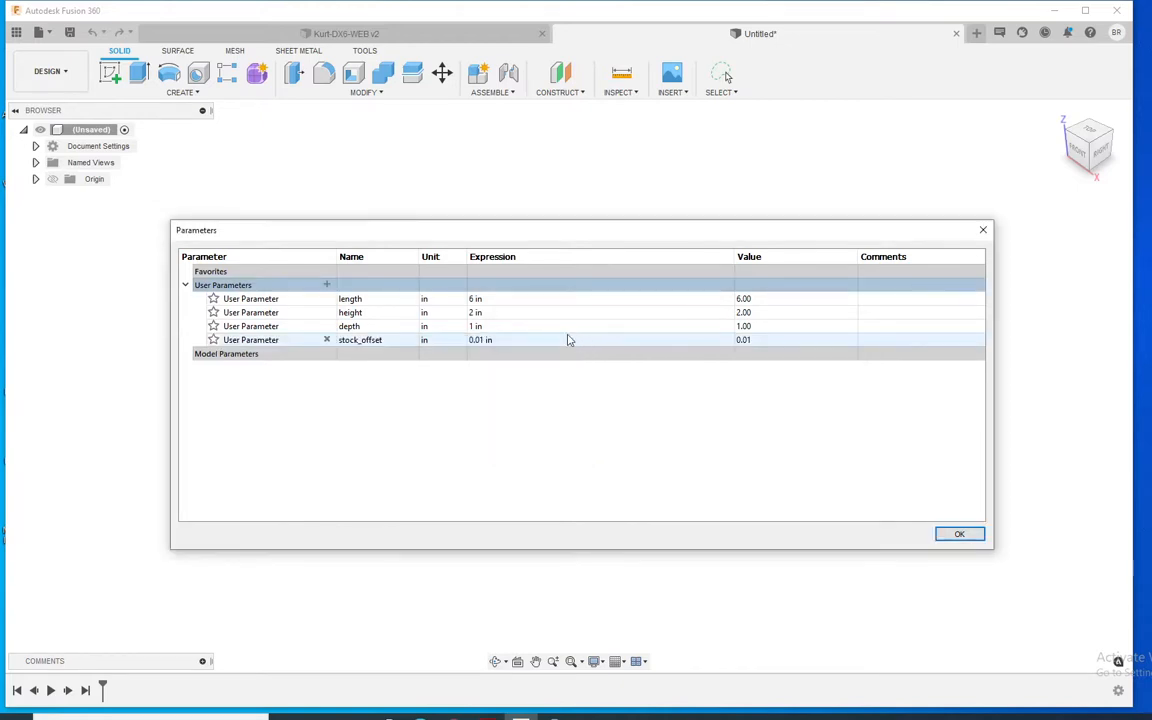
# - Add a user parameter named counterbore_dia with a value of 0.781 in
pyautogui.click(325, 286)
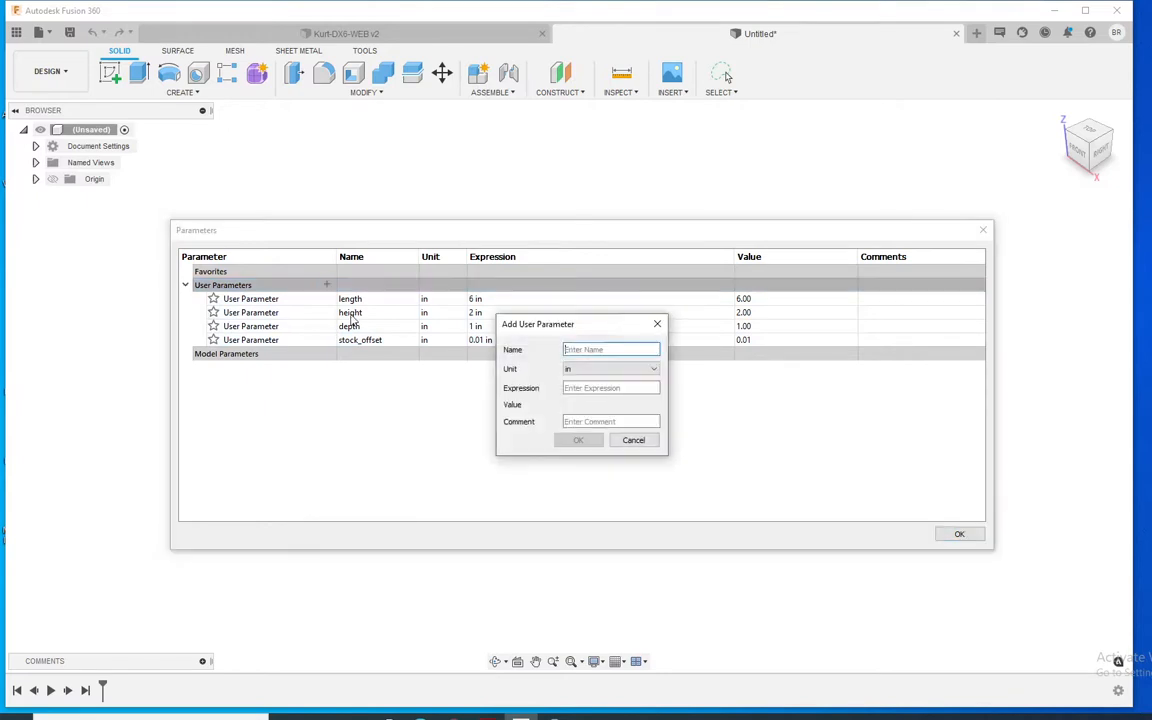
pyautogui.write('counterbore_dia')
pyautogui.press('Tab')
pyautogui.press('Tab')
pyautogui.write('.781')
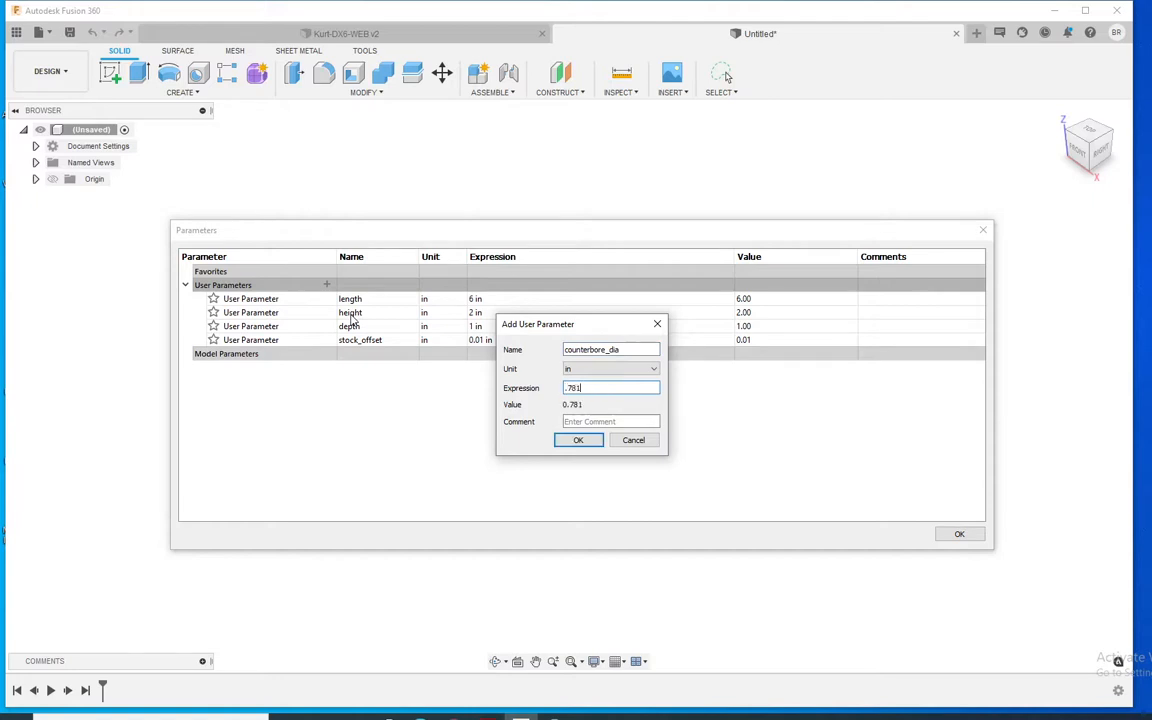
pyautogui.press('Return')
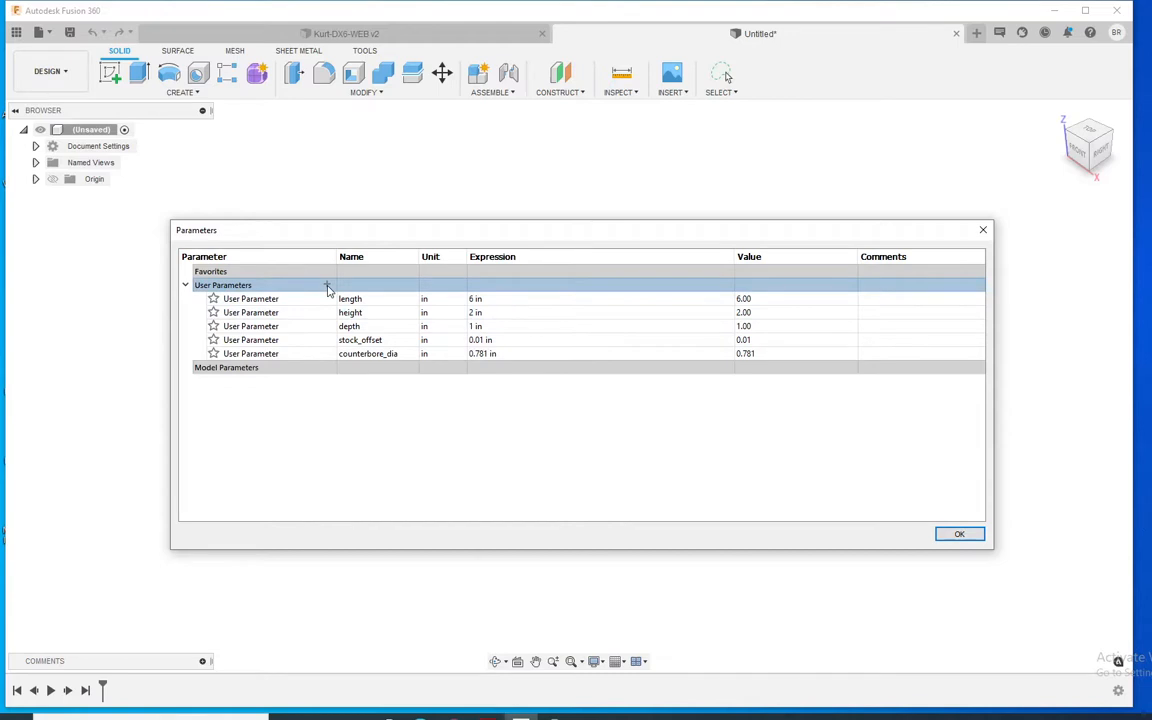
# - Add a user parameter named throughhole_dia with a value of 0.531 in
pyautogui.click(327, 287)
pyautogui.write('thro')
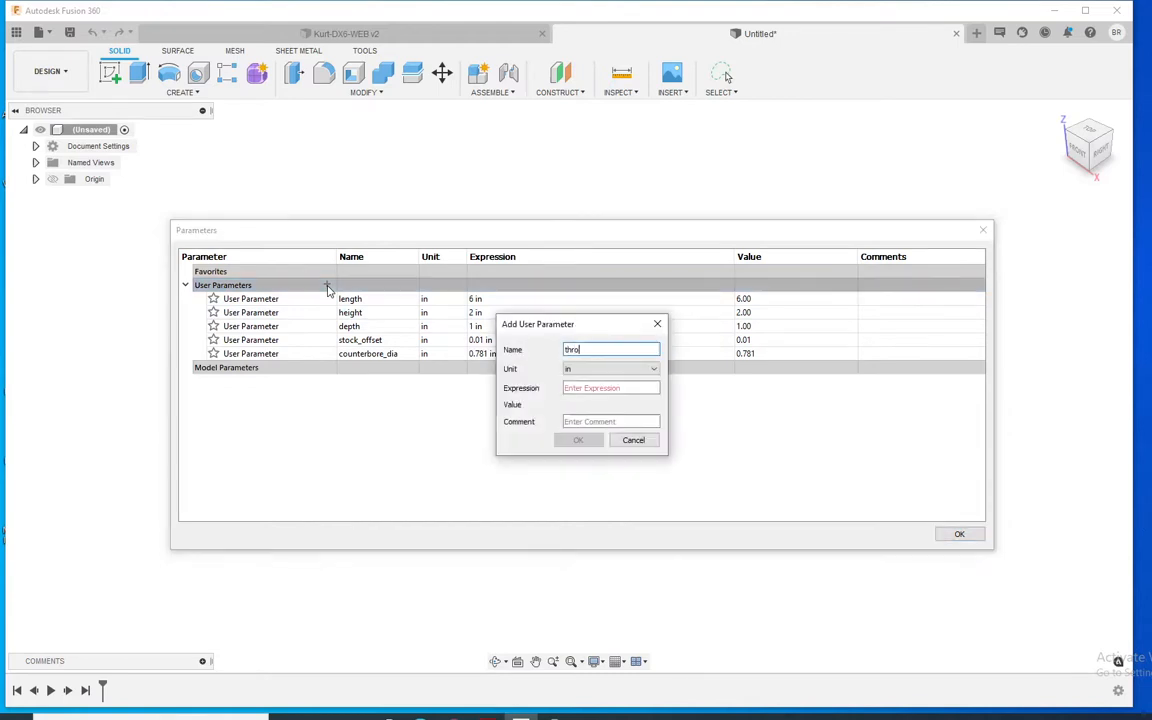
pyautogui.write('ughhole_dia')
pyautogui.press('Tab')
pyautogui.write('.531')
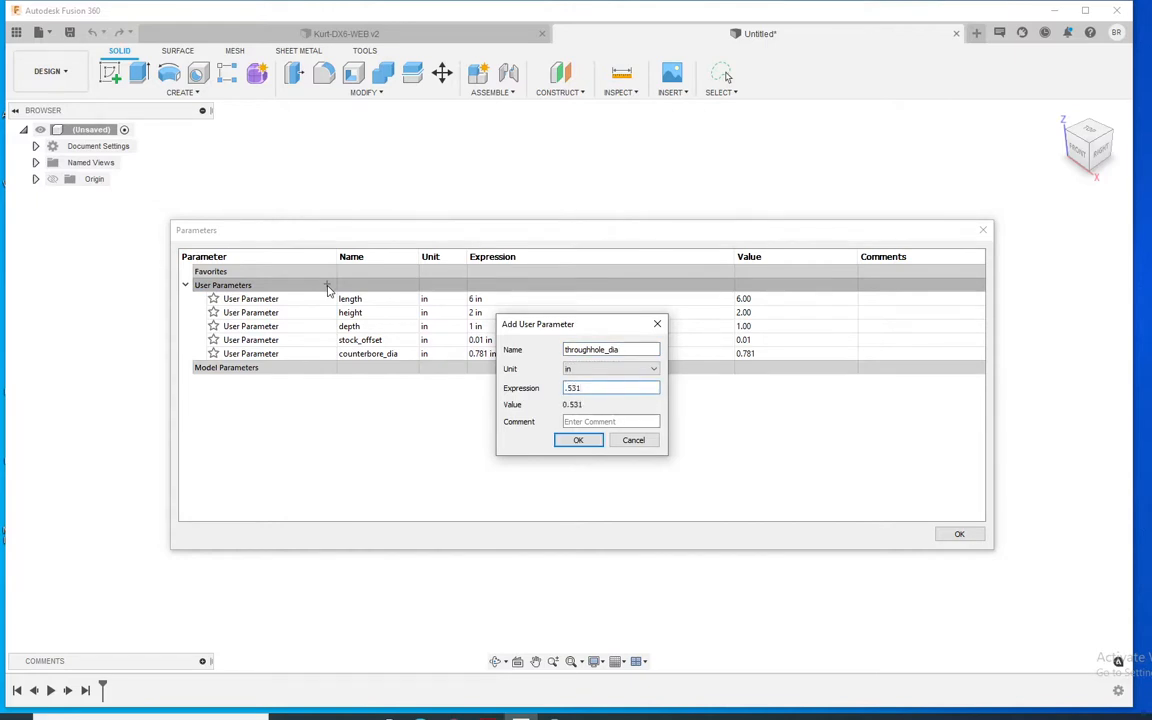
pyautogui.press('Return')
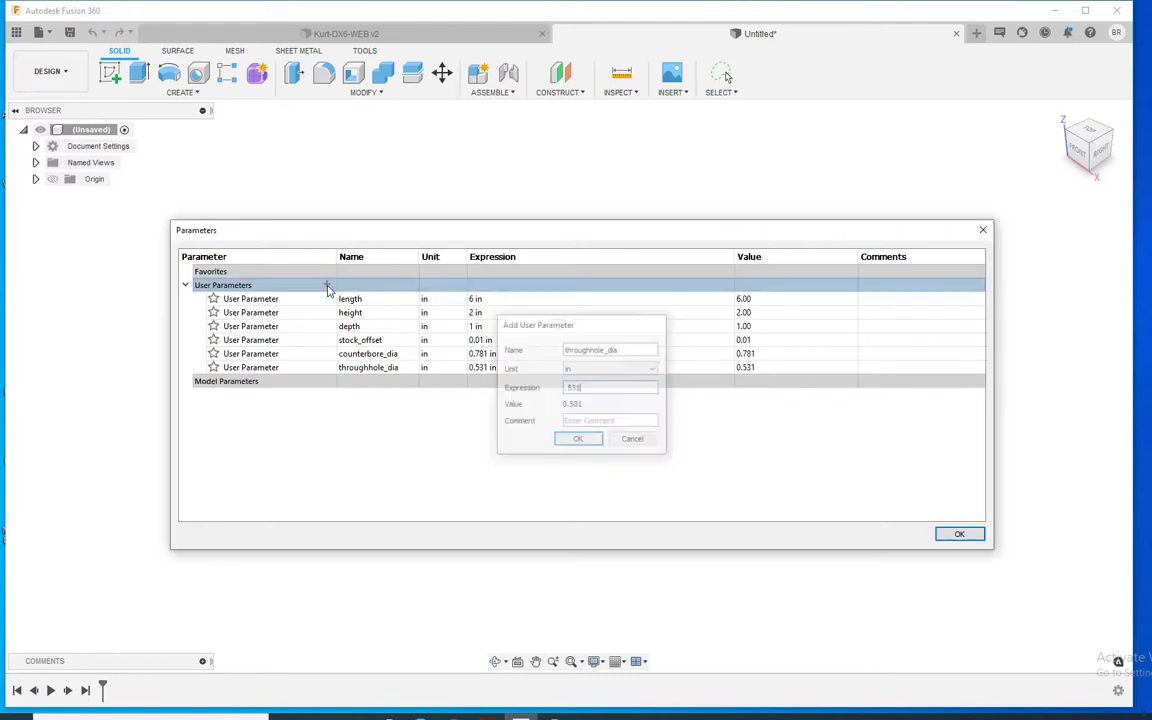
# - Add a user parameter named through_thickness with a value of 0.19 in
pyautogui.click(326, 286)
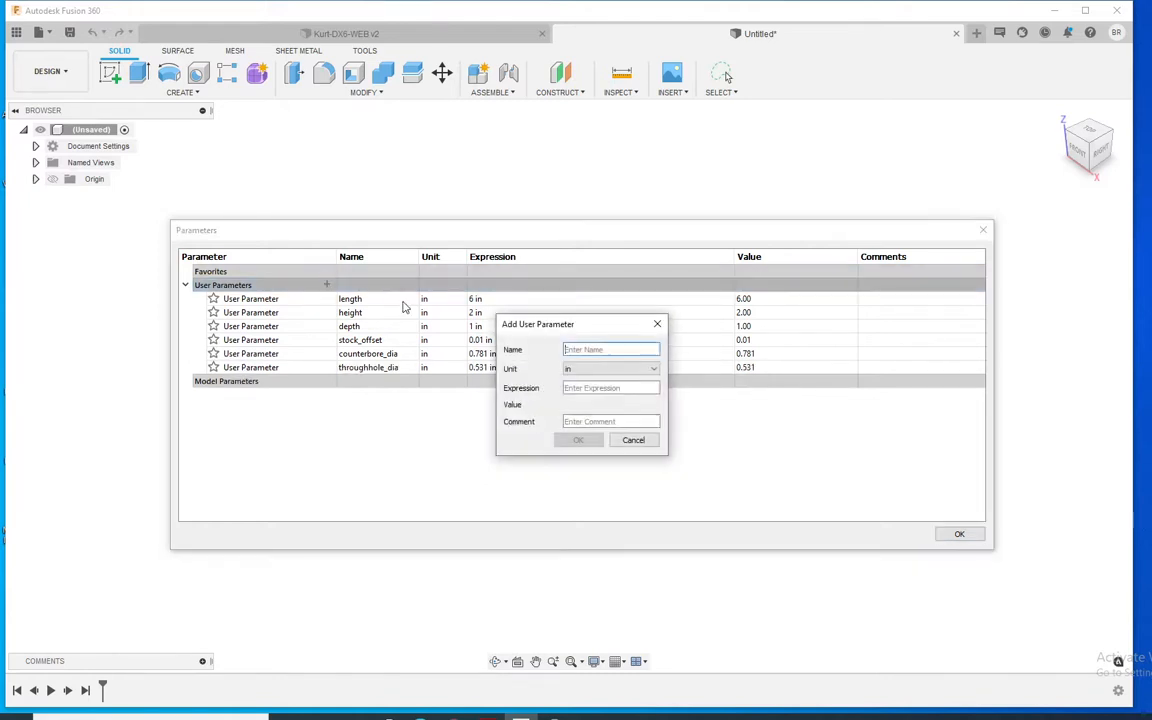
pyautogui.write('through_thickness')
pyautogui.press('Tab')
pyautogui.press('Tab')
pyautogui.write('0.19')
pyautogui.press('Return')
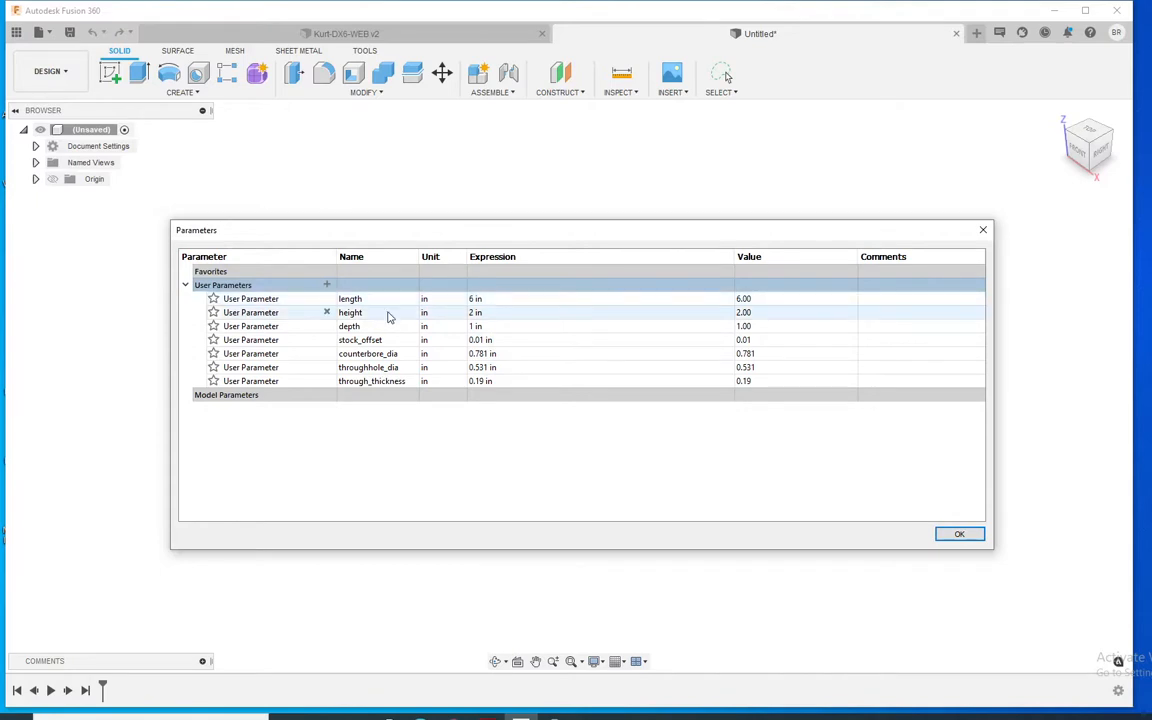
# - Add a user parameter named hole_offset_x with a value of 3.875 in
pyautogui.click(326, 285)
pyautogui.write('hole_')
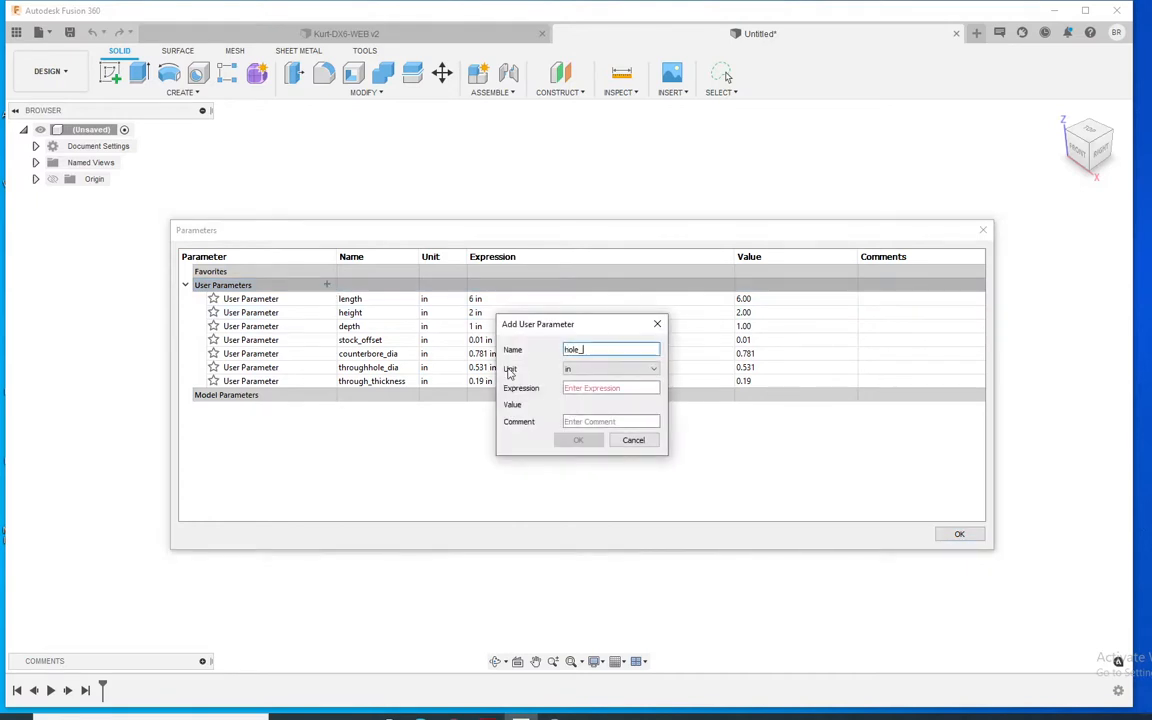
pyautogui.write('offset_x')
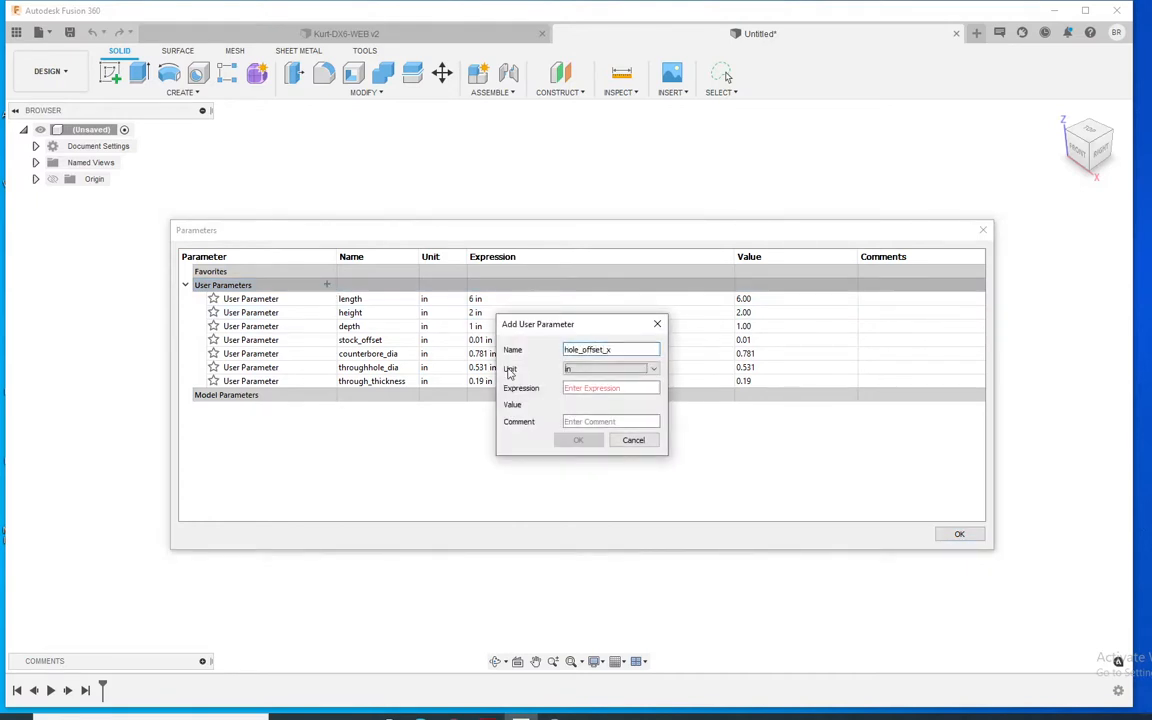
pyautogui.press('Tab')
pyautogui.press('Tab')
pyautogui.write('3.875')
pyautogui.press('Return')
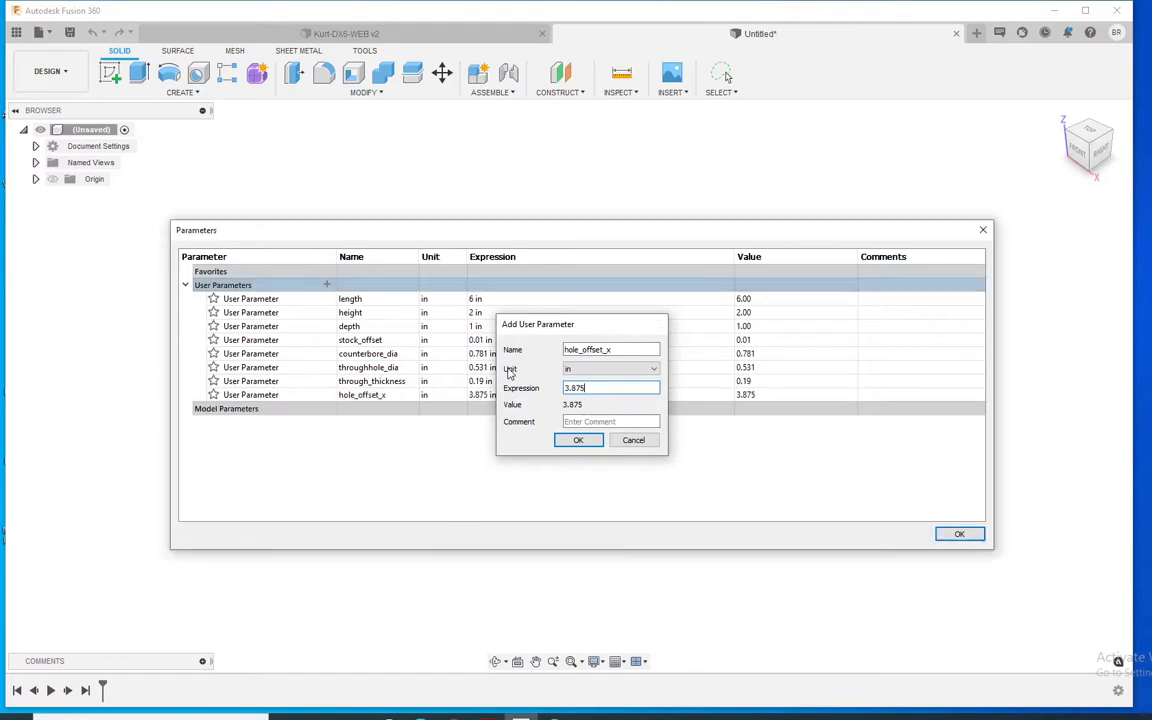
# - Add a user parameter named hole_offset_y with the expression .55 + (counterbore_dia/2) and finish editing the parameters
pyautogui.click(327, 286)
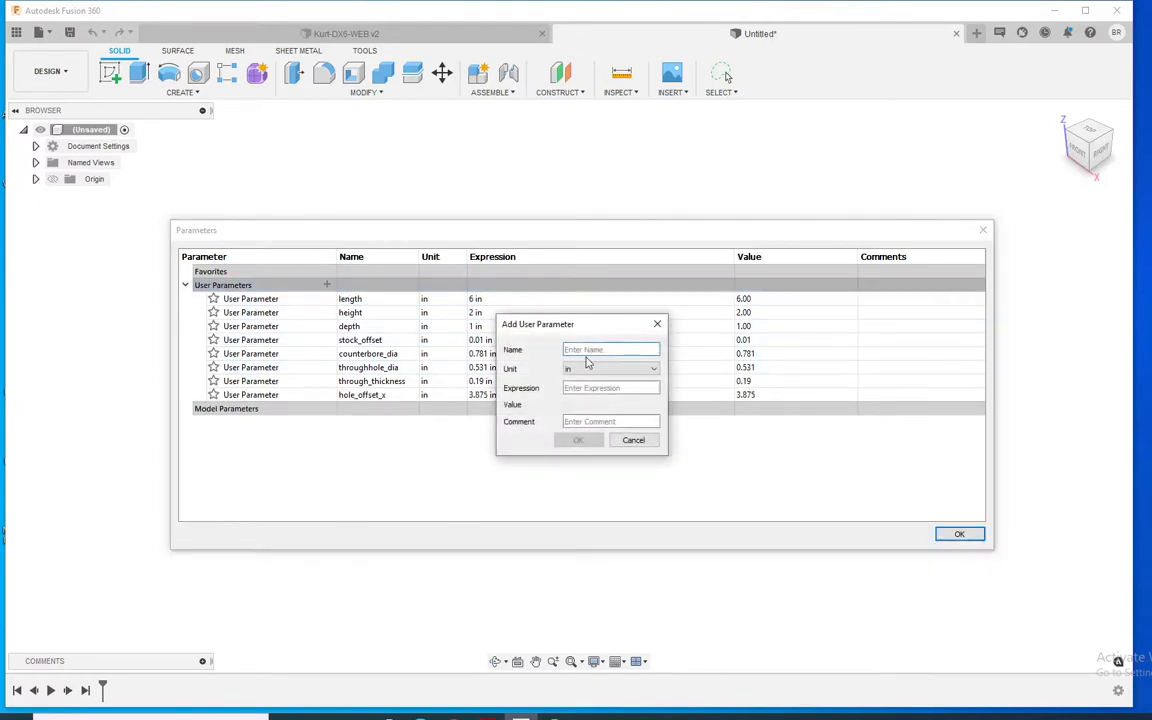
pyautogui.write('hole_offset_y')
pyautogui.press('Tab')
pyautogui.write('.55 + (')
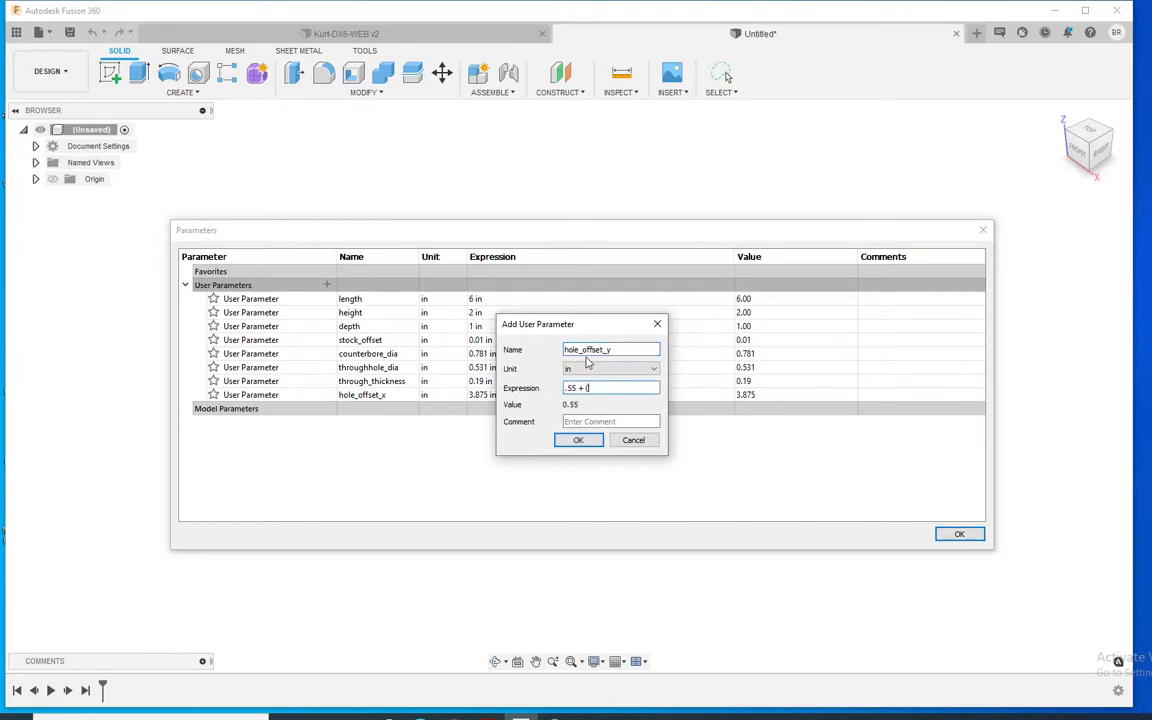
pyautogui.write('counterbore_dia/2)')
pyautogui.press('Return')
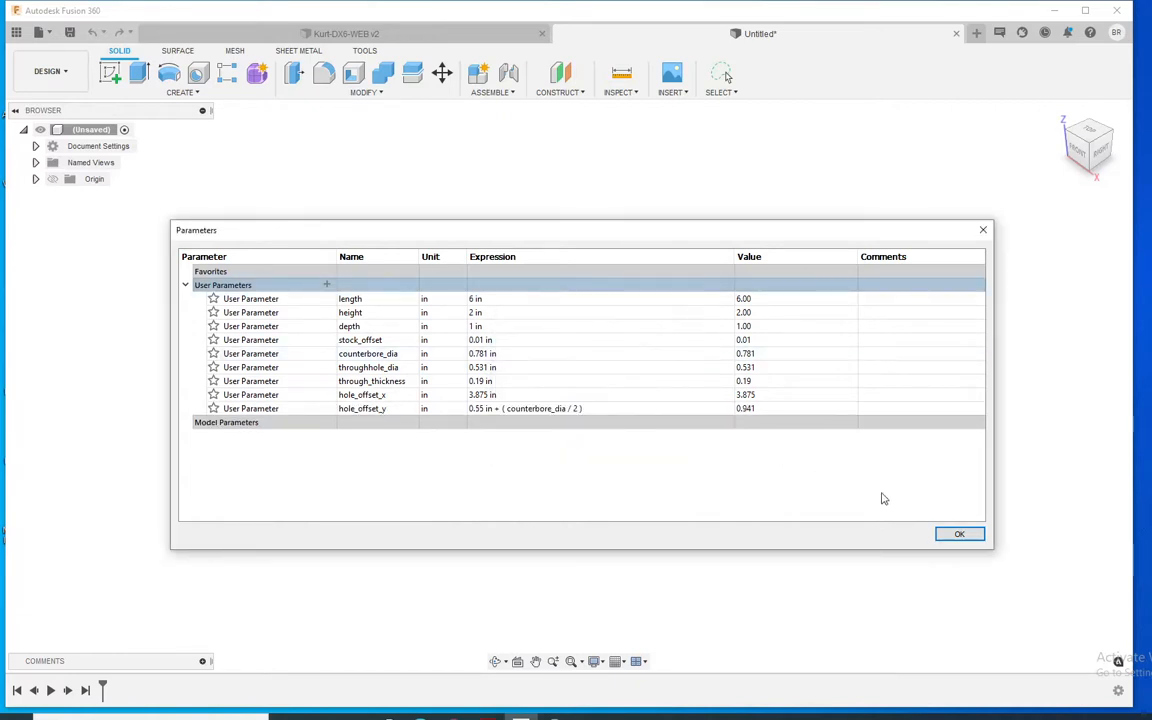
pyautogui.click(941, 538)
# - Create a new internal component named Kurt soft jaw blank
pyautogui.click(498, 92)
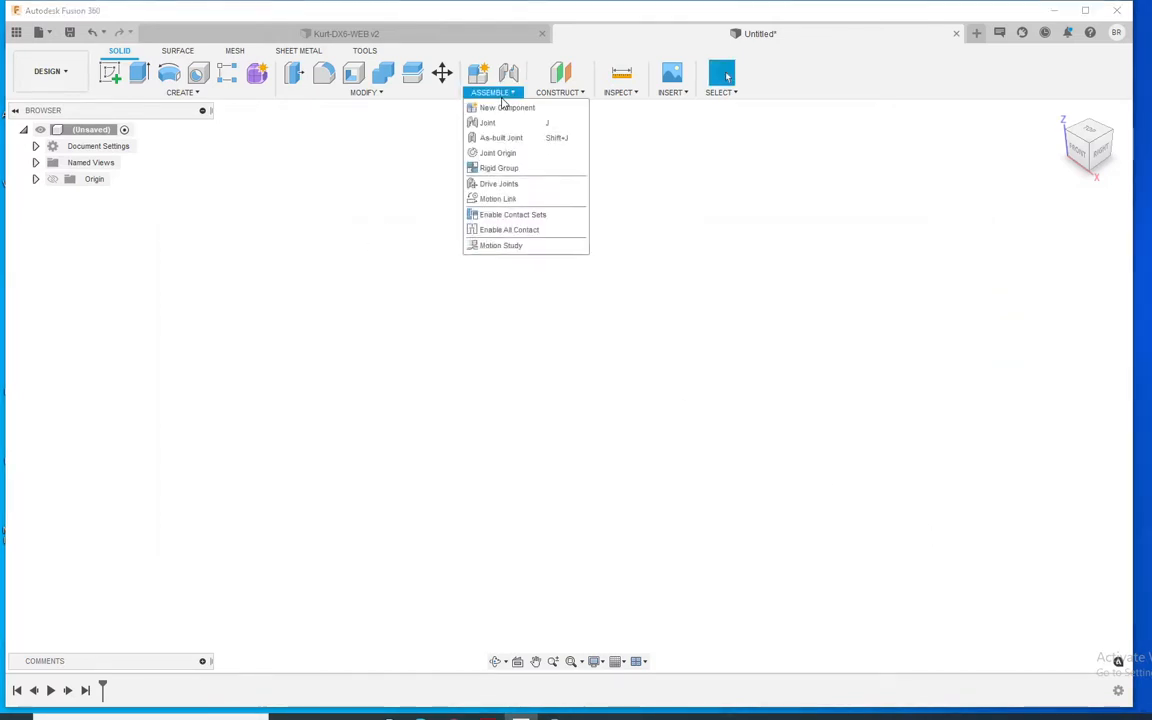
pyautogui.click(506, 107)
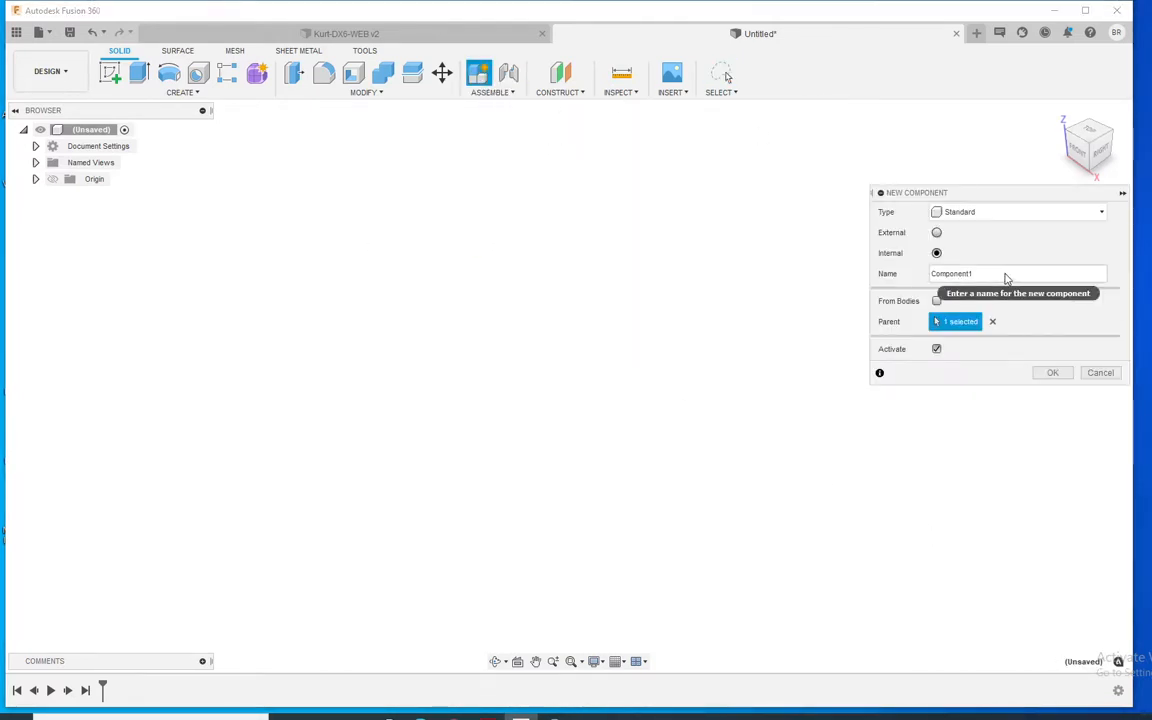
pyautogui.moveTo(1006, 278); pyautogui.dragTo(895, 268)
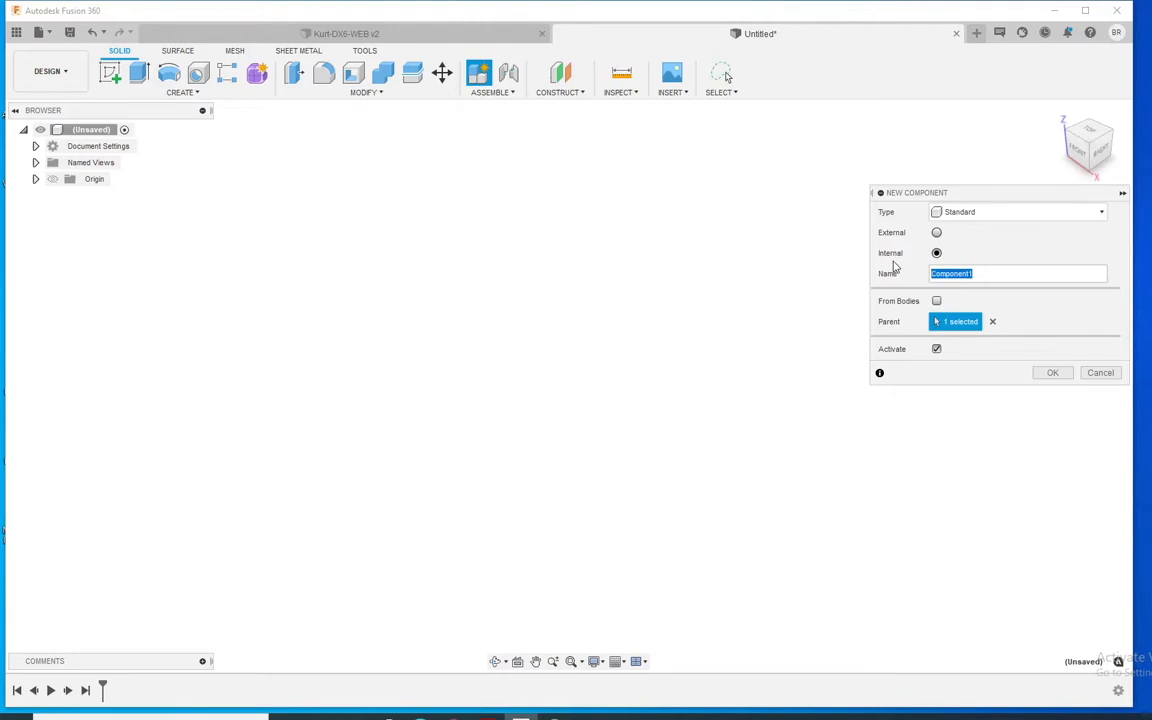
pyautogui.write('Kurt soft jaw blank')
pyautogui.press('Return')
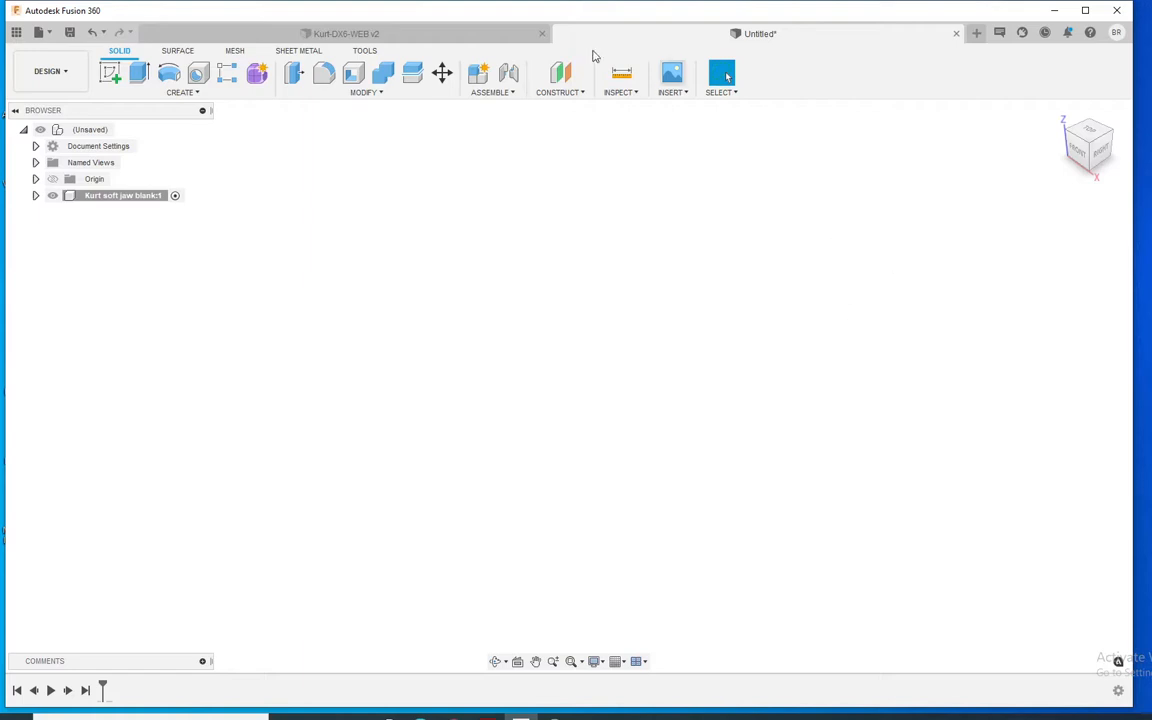
# - Start a sketch on the horizontal XY plane and place a corner point plus two hole points level with each other on either side of the origin
pyautogui.click(110, 72)
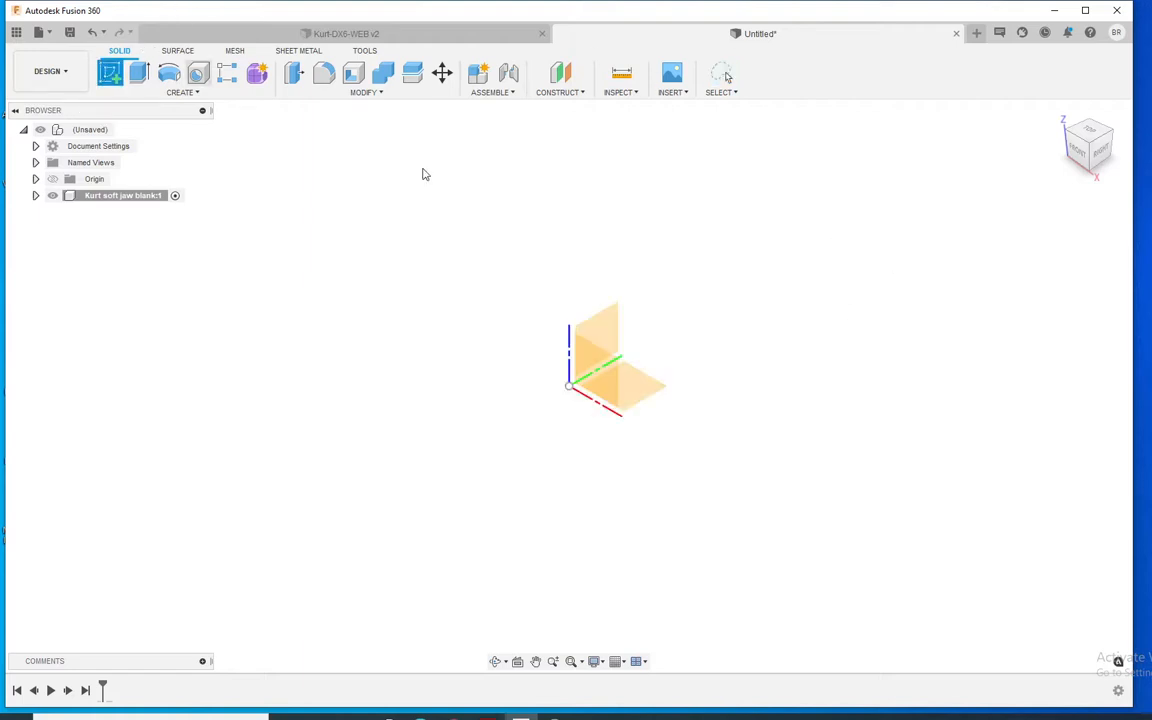
pyautogui.click(630, 385)
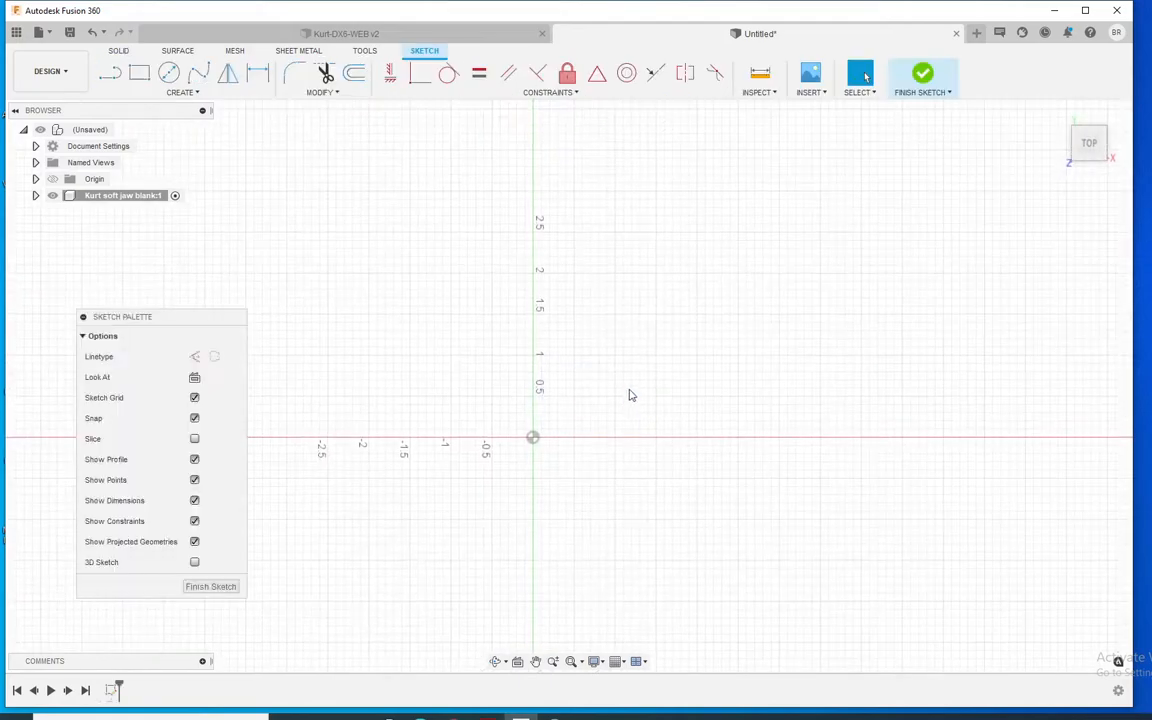
pyautogui.click(183, 92)
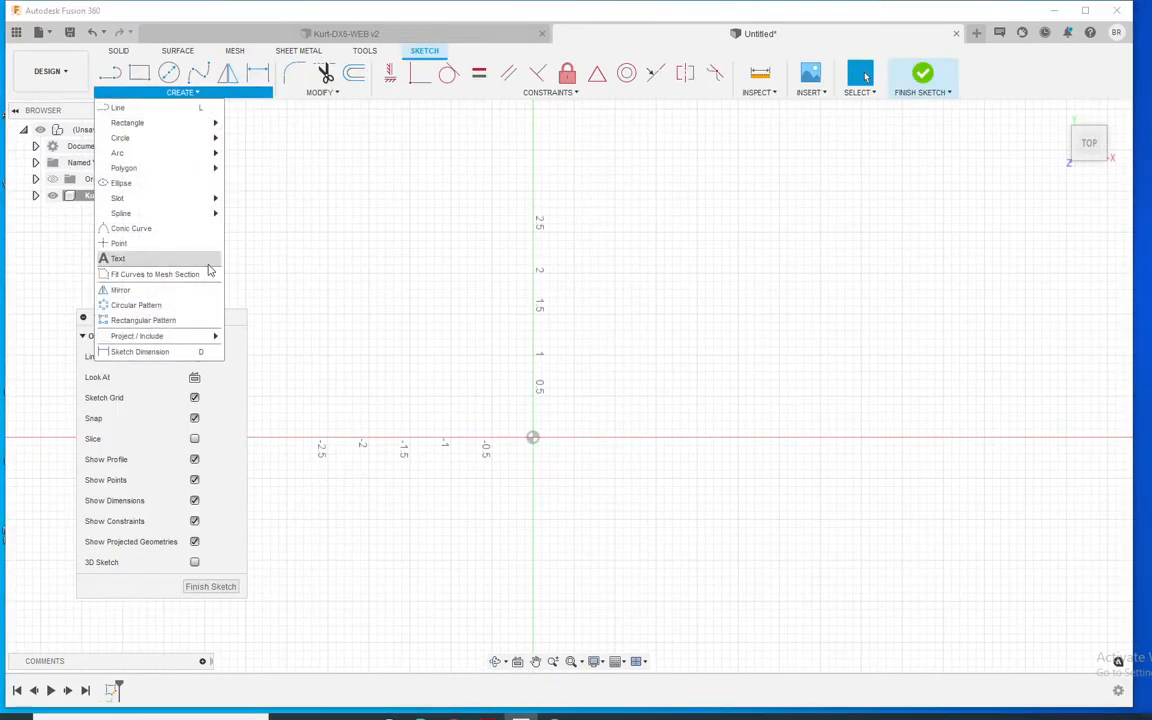
pyautogui.click(183, 247)
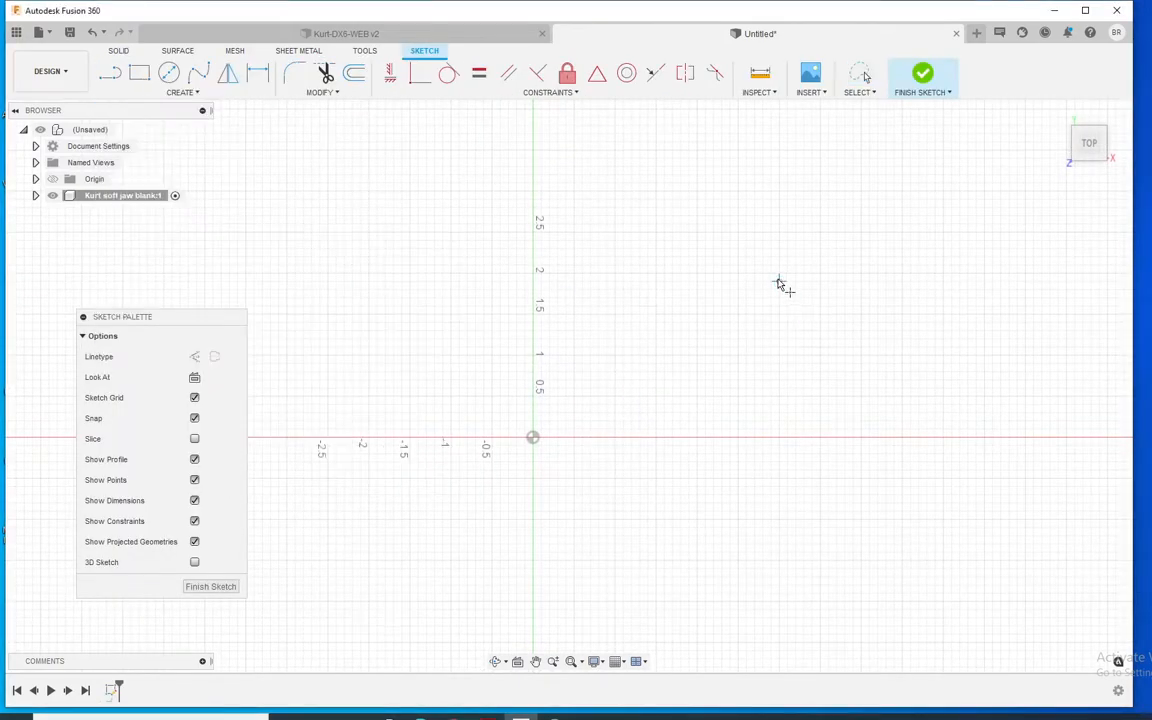
pyautogui.click(779, 281)
pyautogui.press('l')
pyautogui.click(664, 355)
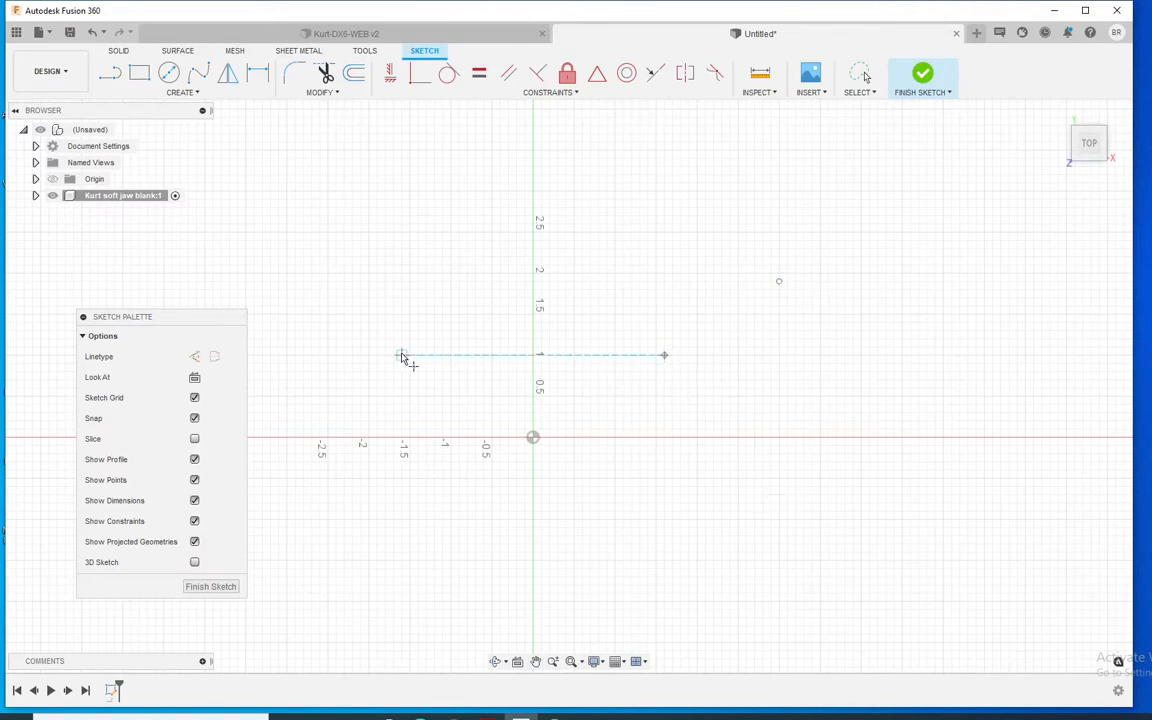
pyautogui.click(418, 355)
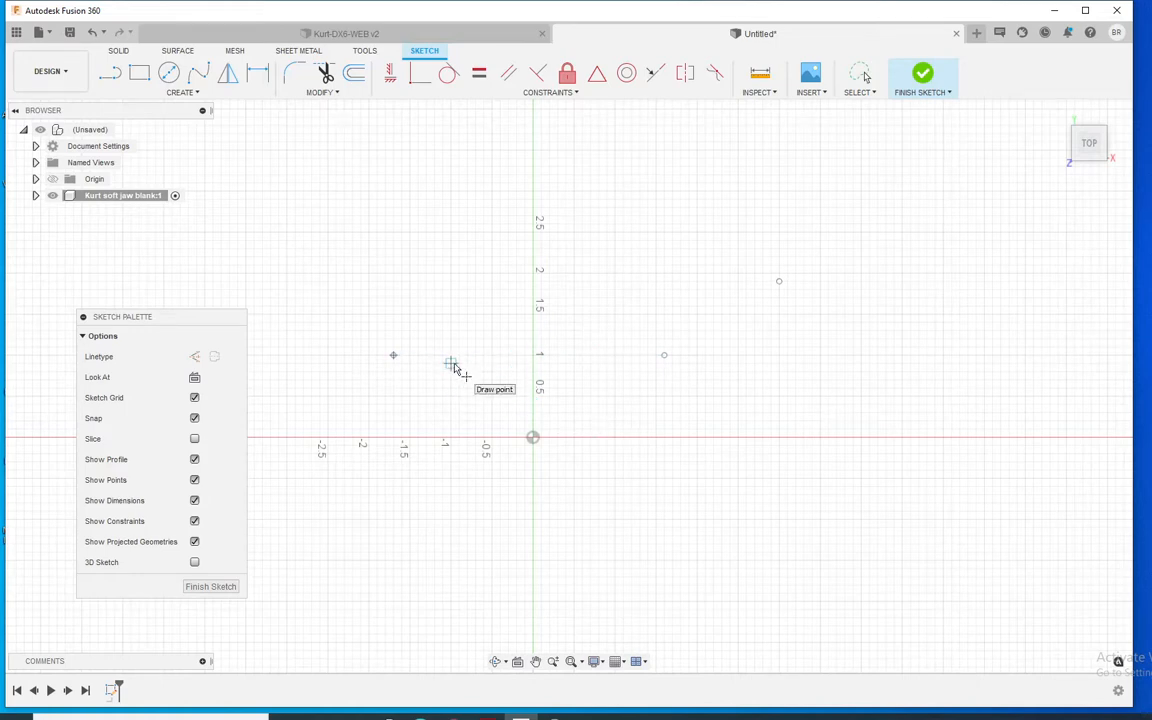
# - Dimension the corner point's horizontal distance from the origin as length/2 - stock_offset
pyautogui.press('d')
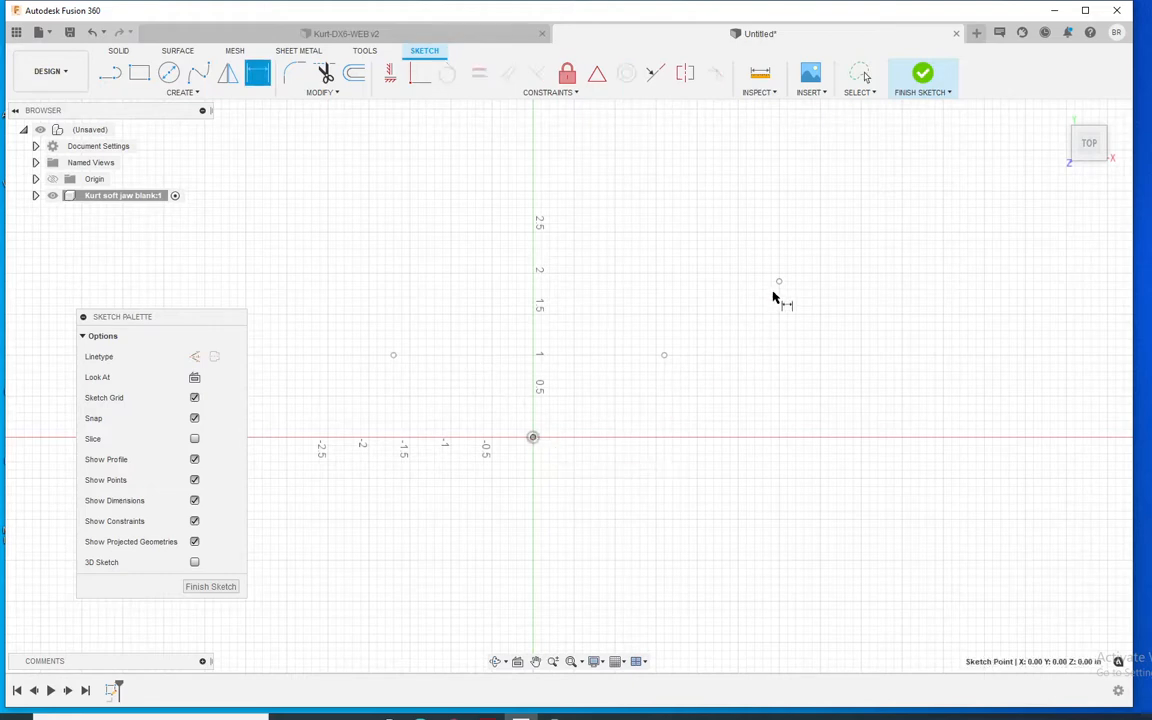
pyautogui.click(779, 283)
pyautogui.click(720, 543)
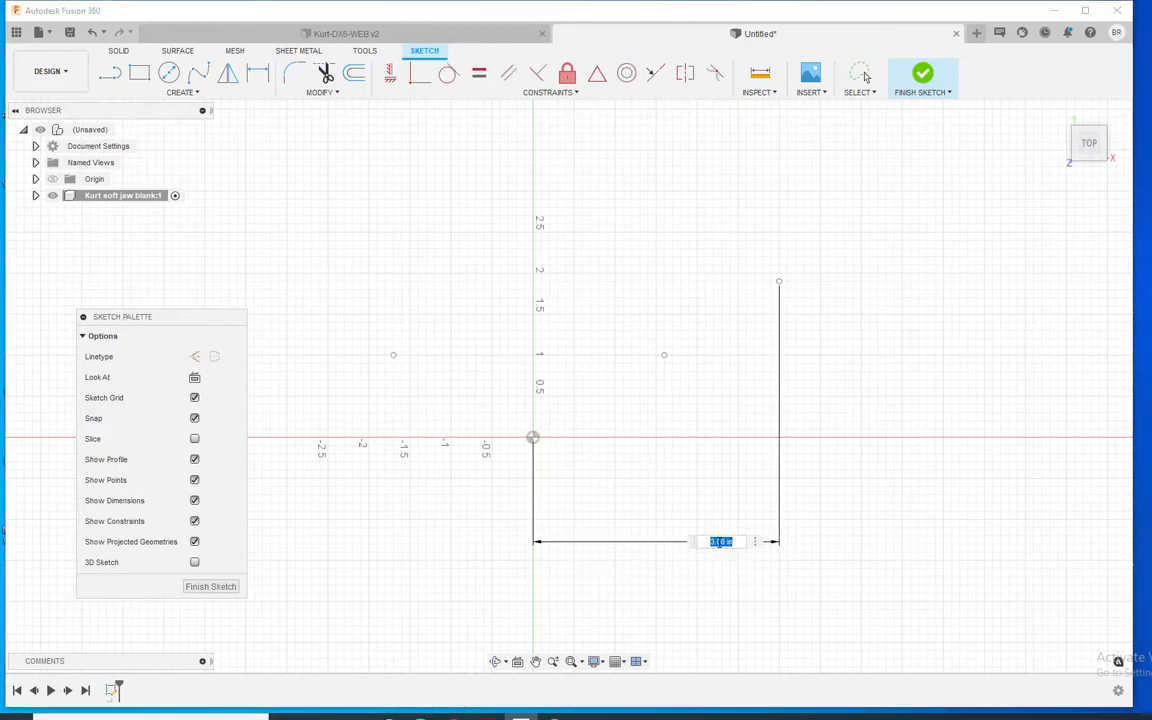
pyautogui.write('length/2 - st')
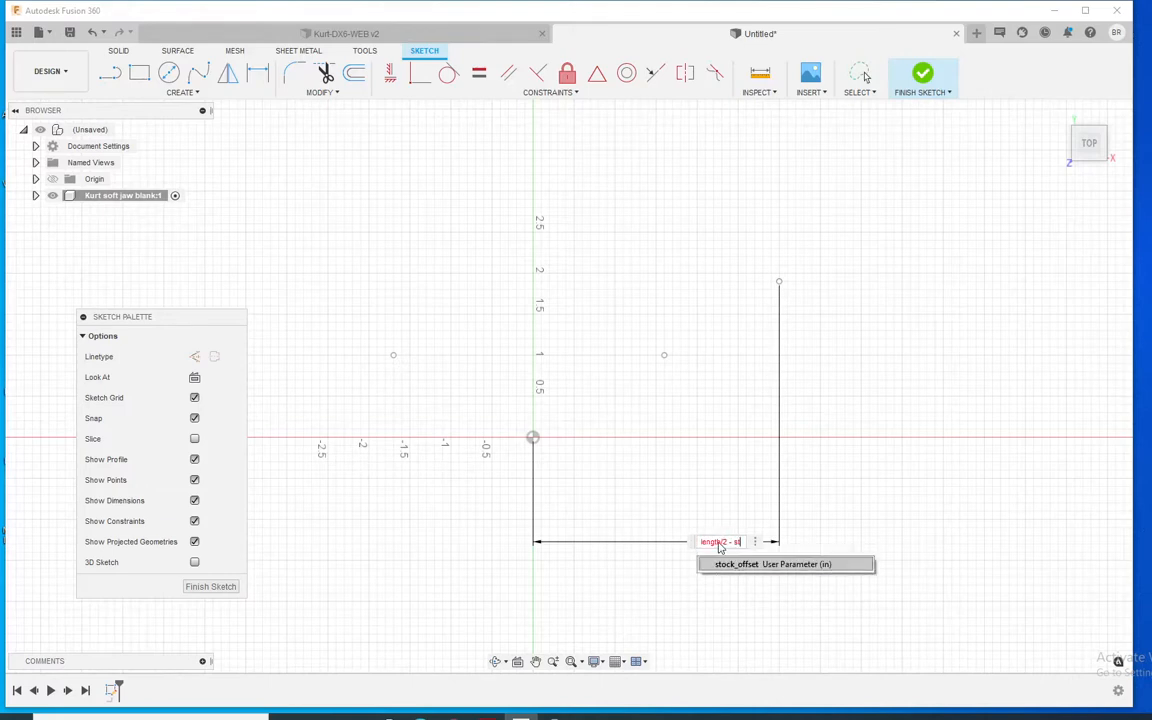
pyautogui.write('ock_offset')
pyautogui.press('Return')
pyautogui.press('Return')
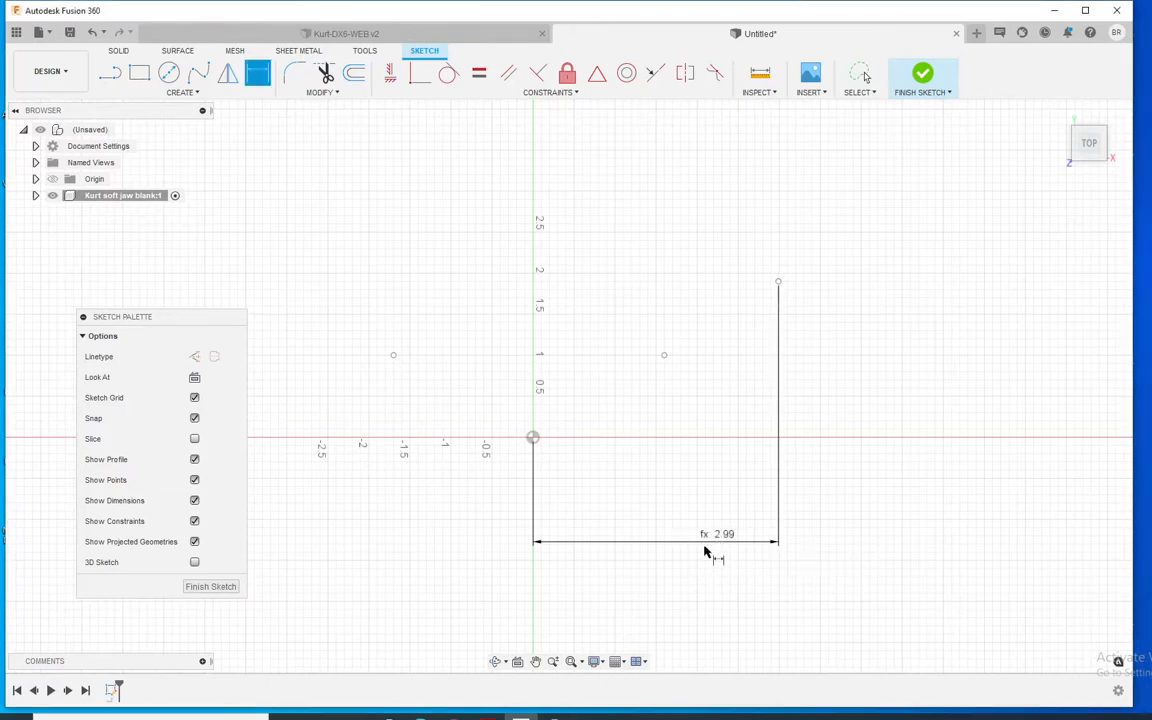
pyautogui.moveTo(733, 541)
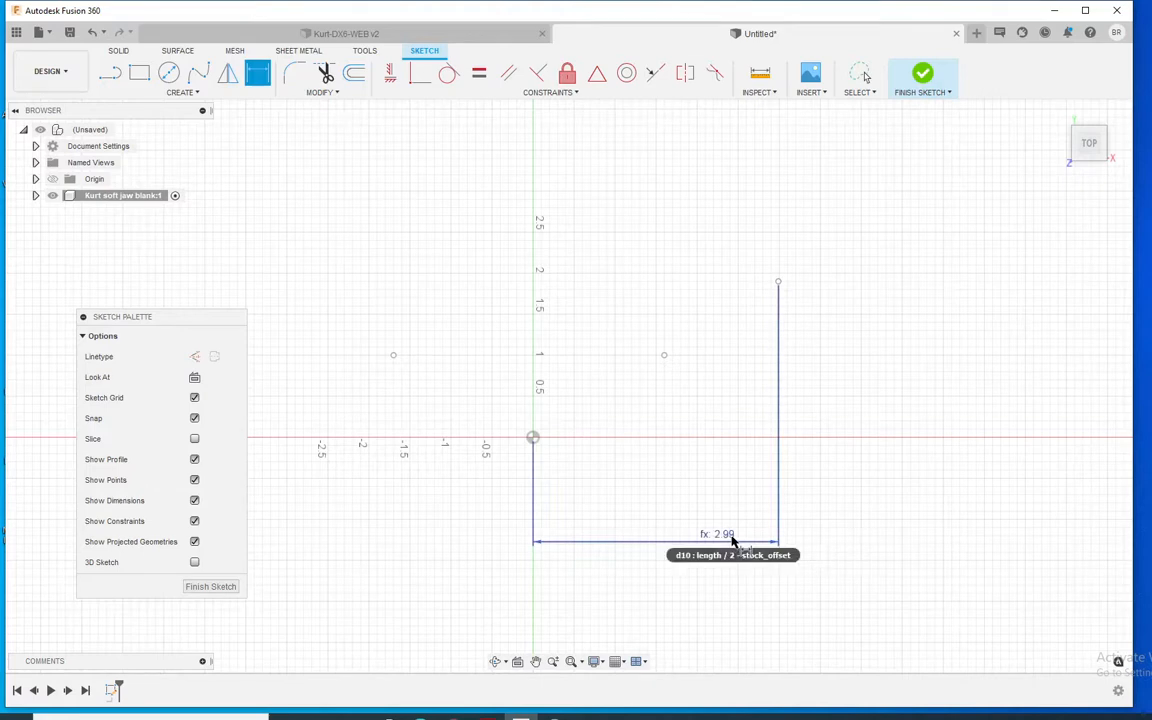
# - Dimension the corner point's vertical distance from the origin as height - (stock_offset*2)
pyautogui.click(533, 437)
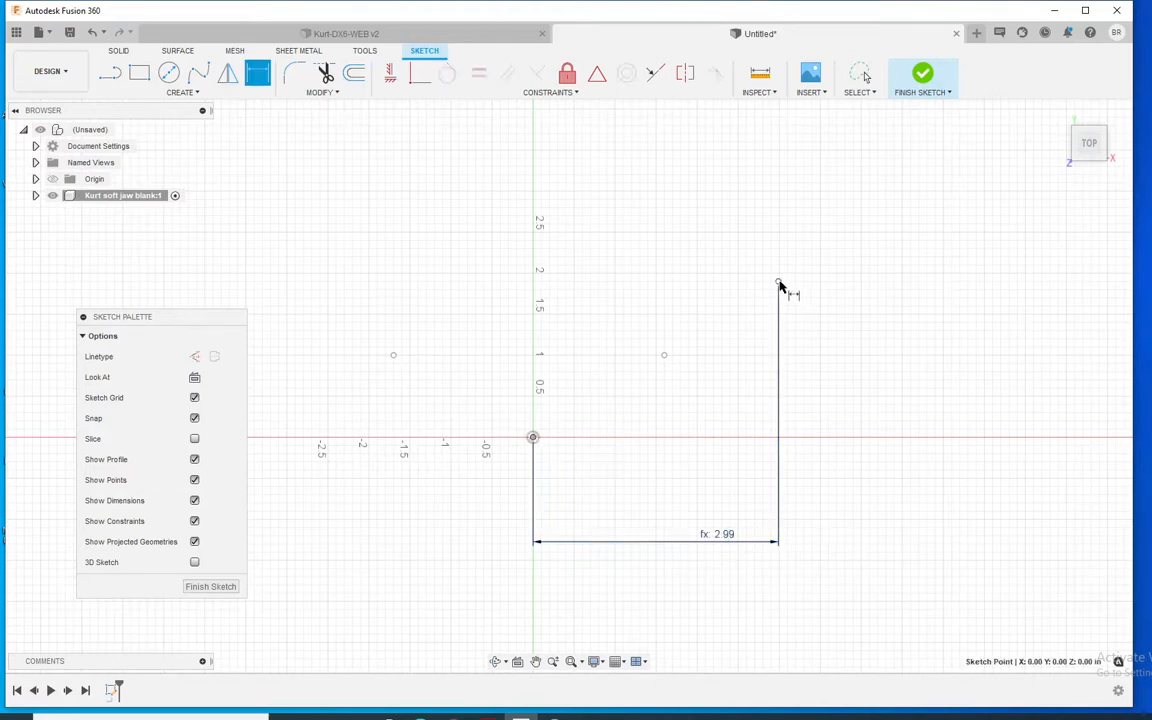
pyautogui.click(779, 283)
pyautogui.click(866, 355)
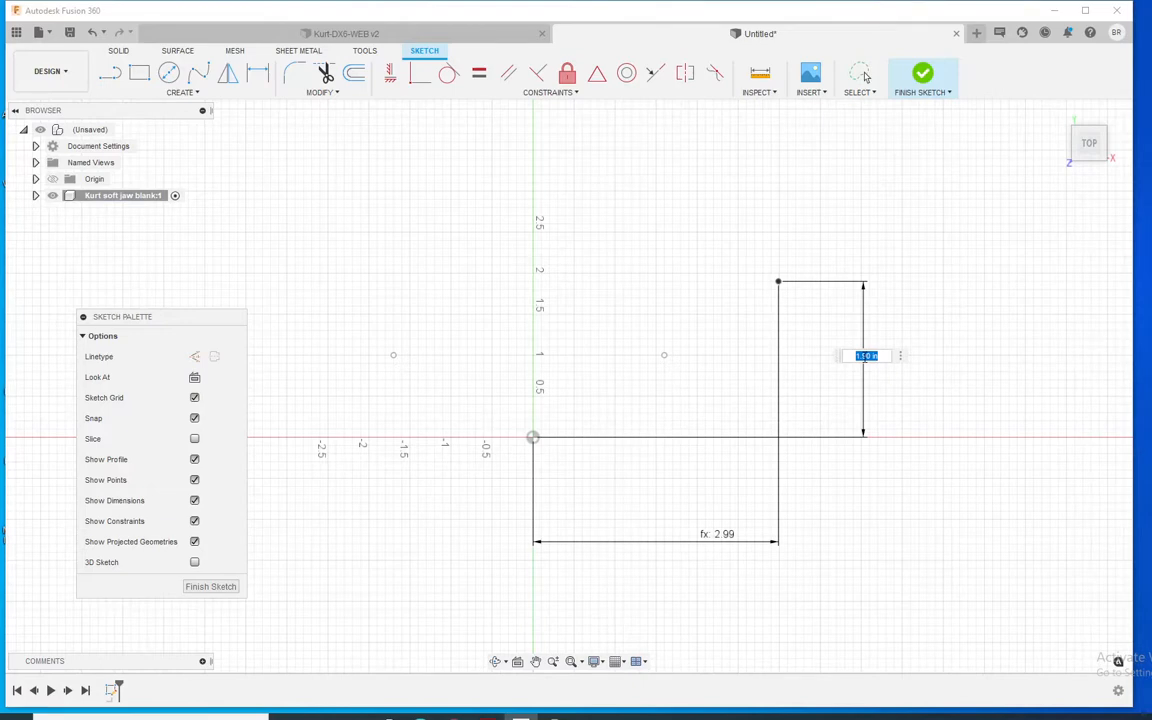
pyautogui.write('height - (stock_offset*2')
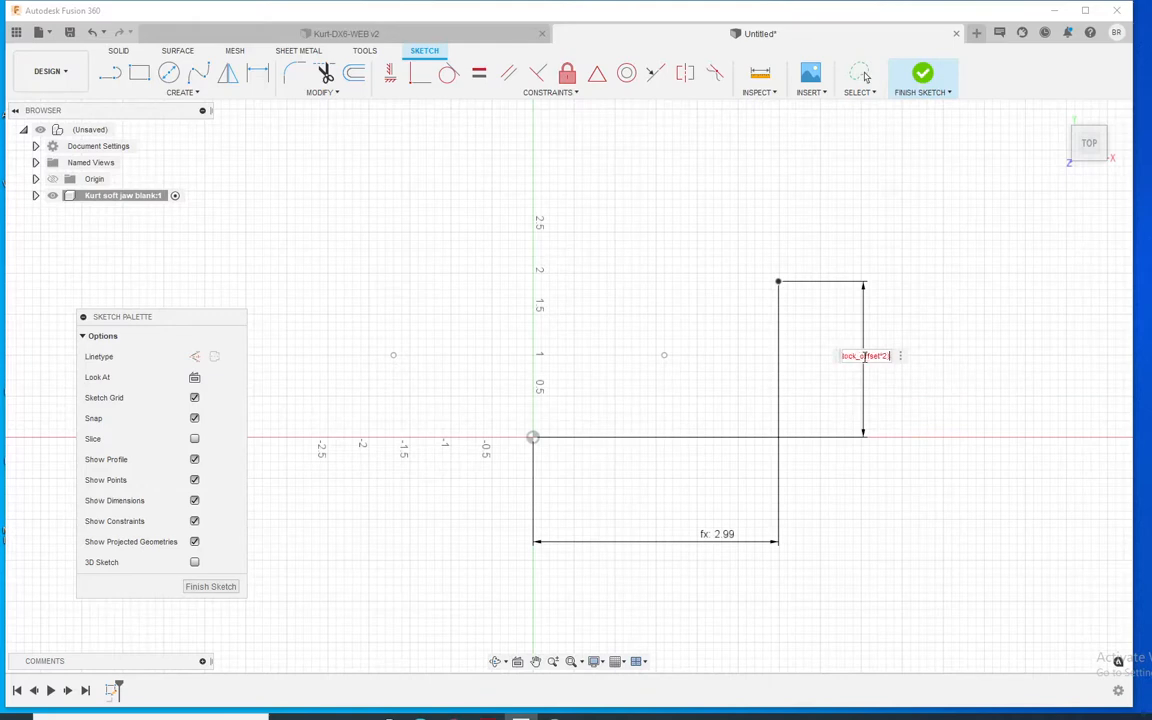
pyautogui.press('Return')
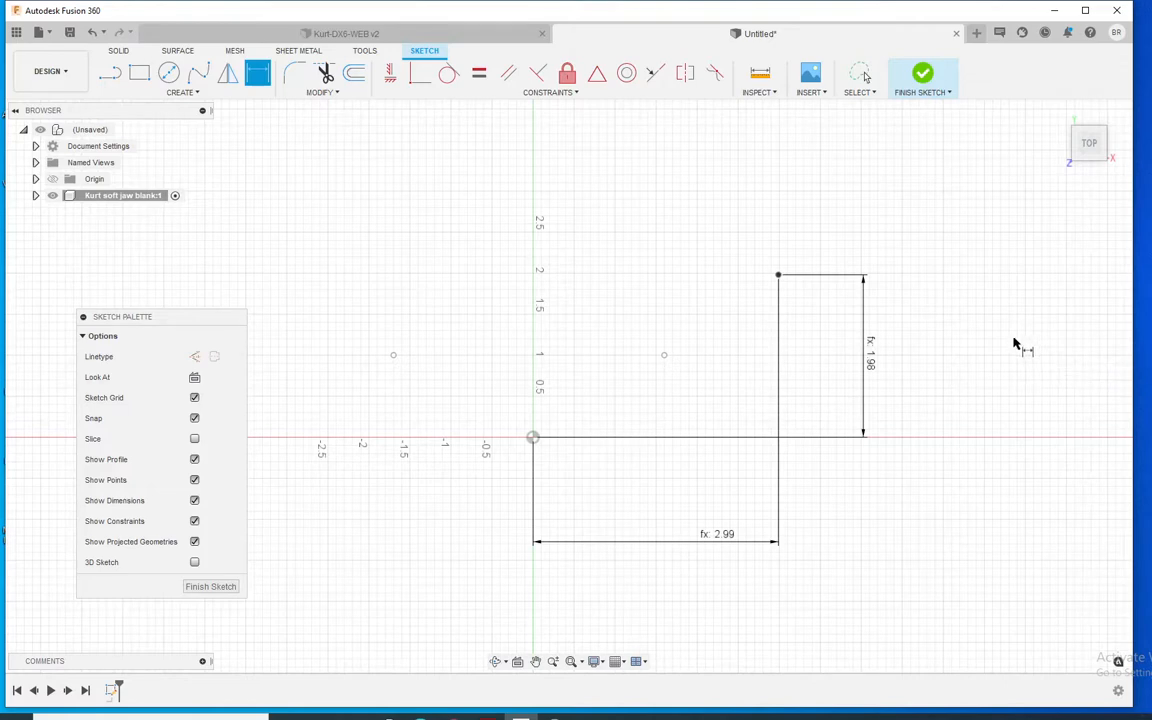
# - Draw a two-point rectangle about 5.89 by 1.88 in from the dimensioned corner point, enclosing both hole points
pyautogui.press('r')
pyautogui.click(779, 276)
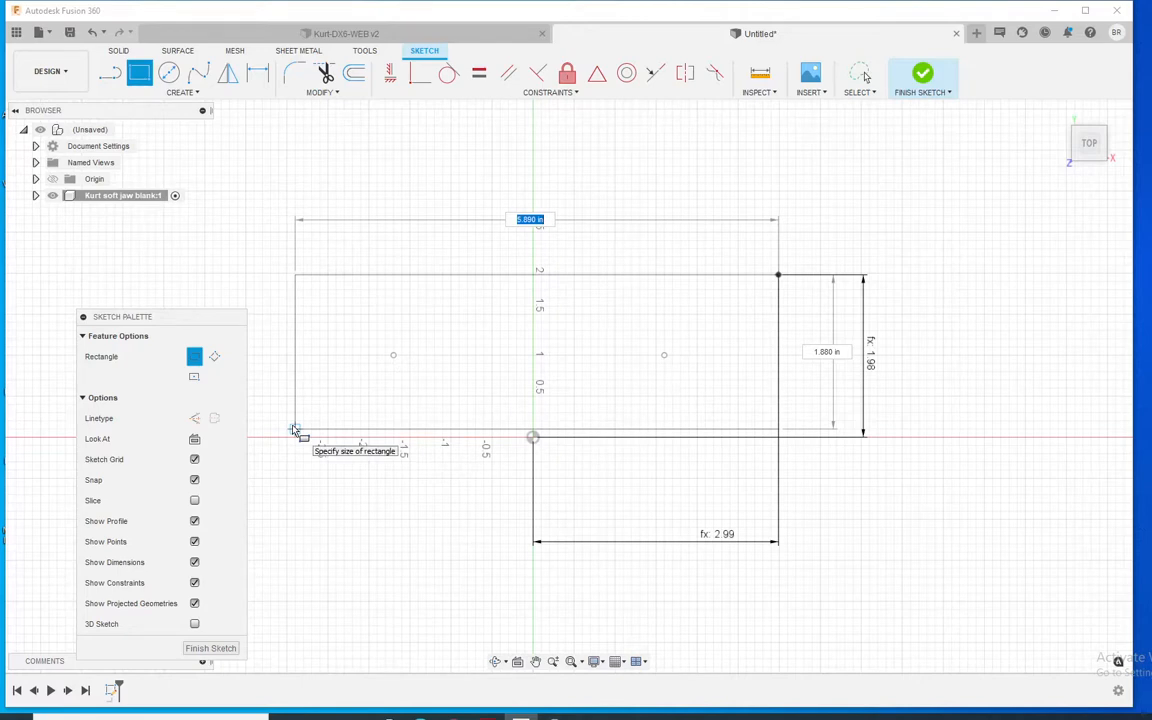
pyautogui.click(294, 430)
# - Dimension the rectangle's width as d10*2 and its height as d11, reusing the corner point's dimensions
pyautogui.press('d')
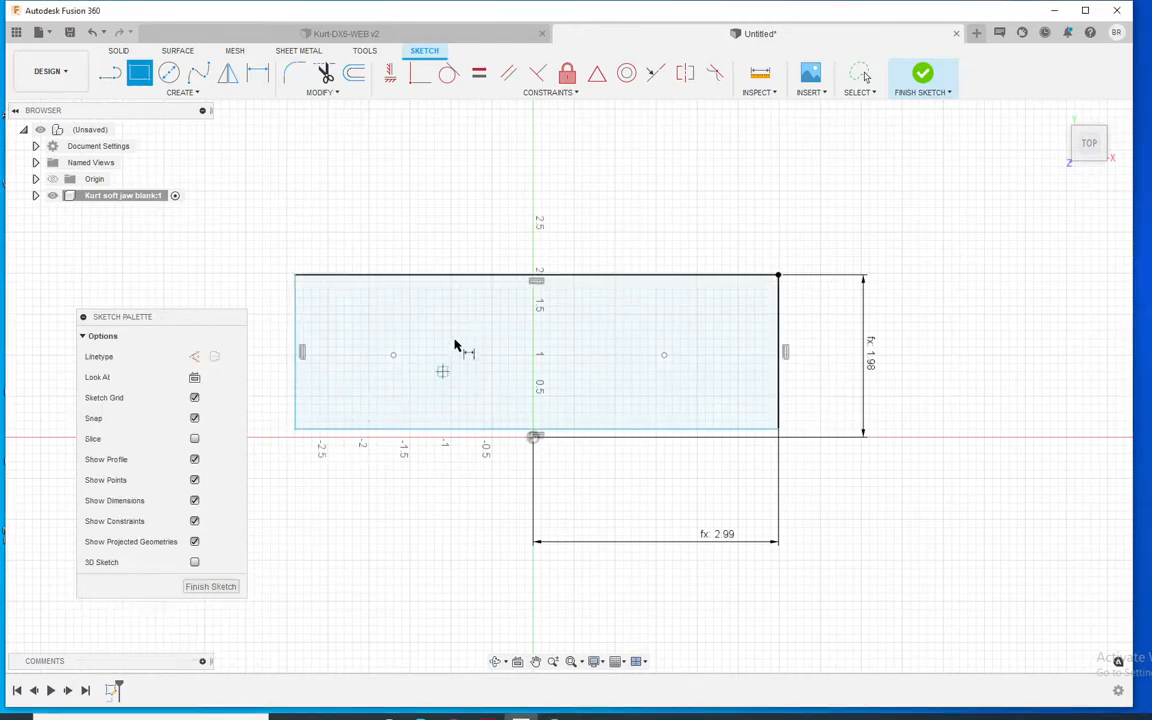
pyautogui.click(486, 279)
pyautogui.click(504, 196)
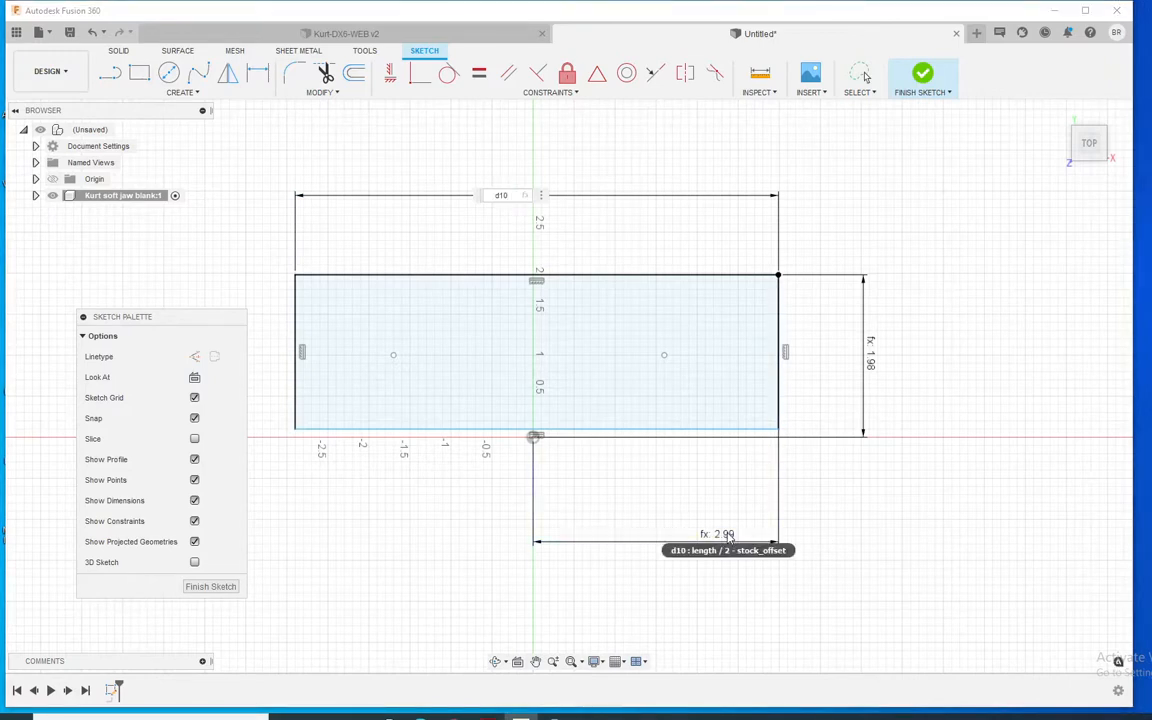
pyautogui.write('*2')
pyautogui.press('Return')
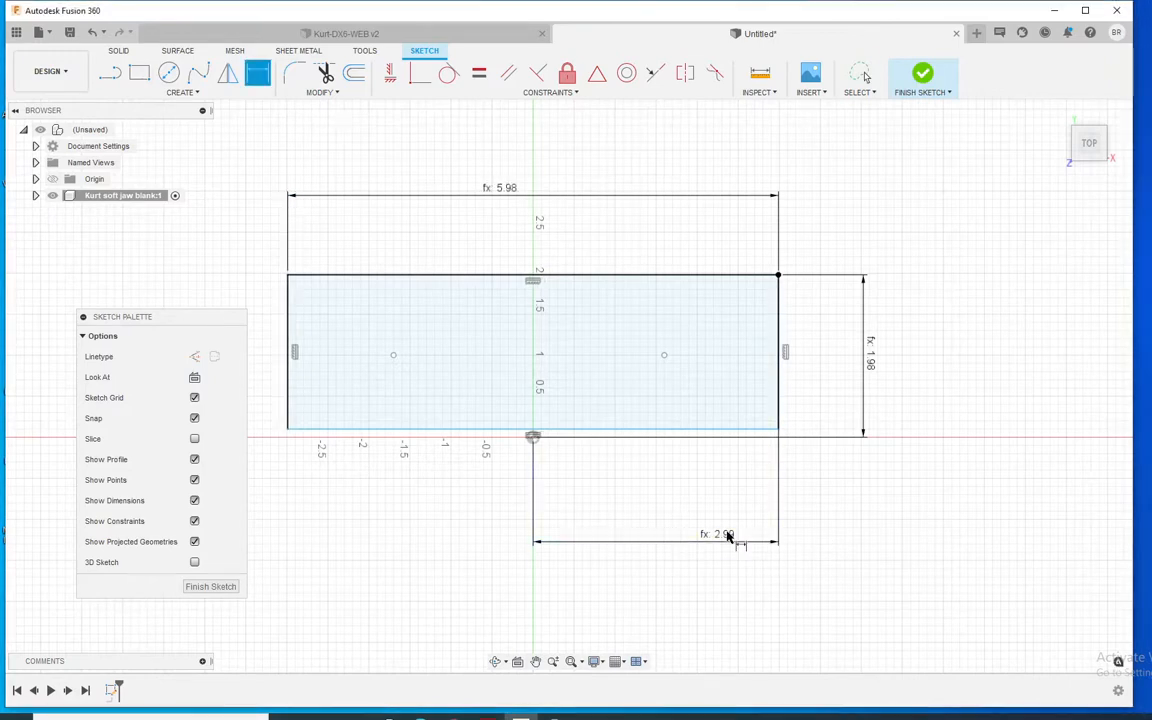
pyautogui.click(779, 340)
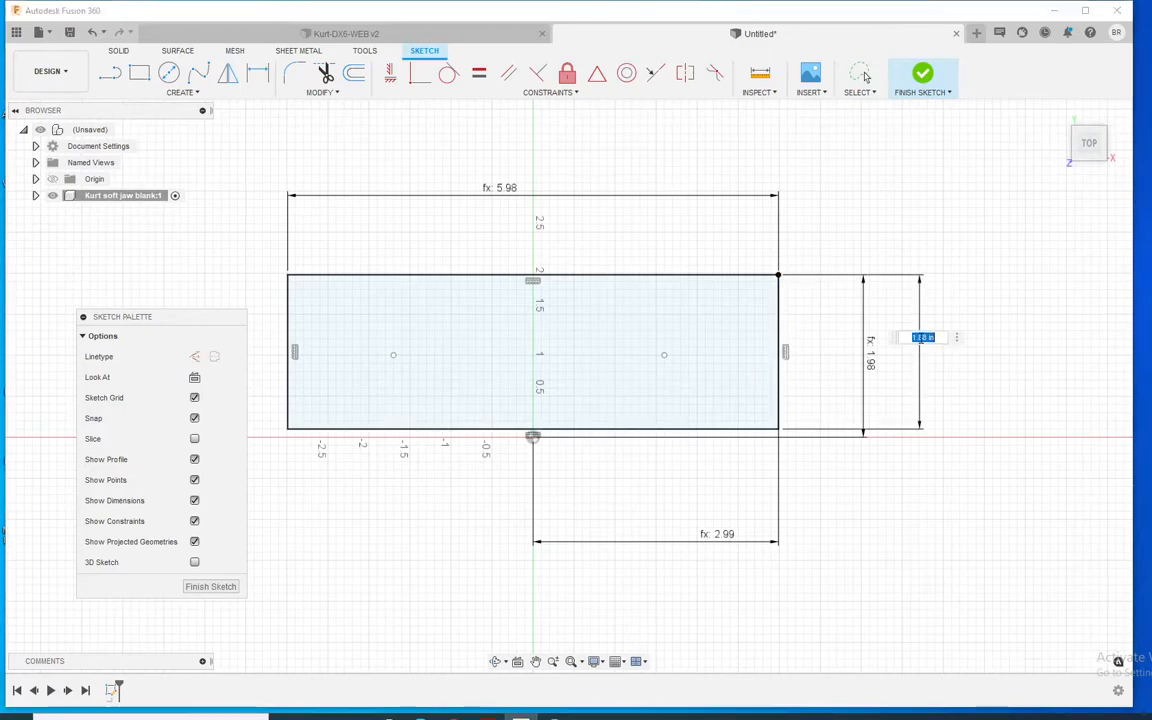
pyautogui.click(919, 337)
pyautogui.write('d11')
pyautogui.press('Return')
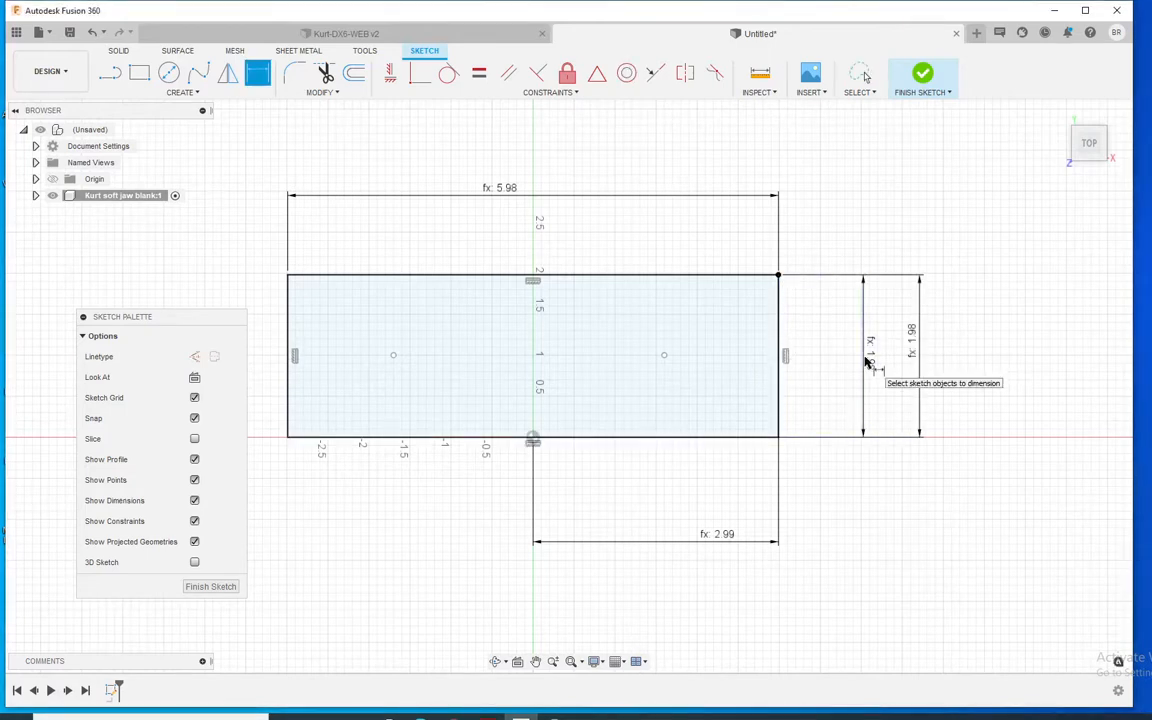
# - Dimension the horizontal distance from the origin to the hole point on its positive X side as hole_offset_x/2
pyautogui.click(532, 439)
pyautogui.click(664, 356)
pyautogui.click(617, 511)
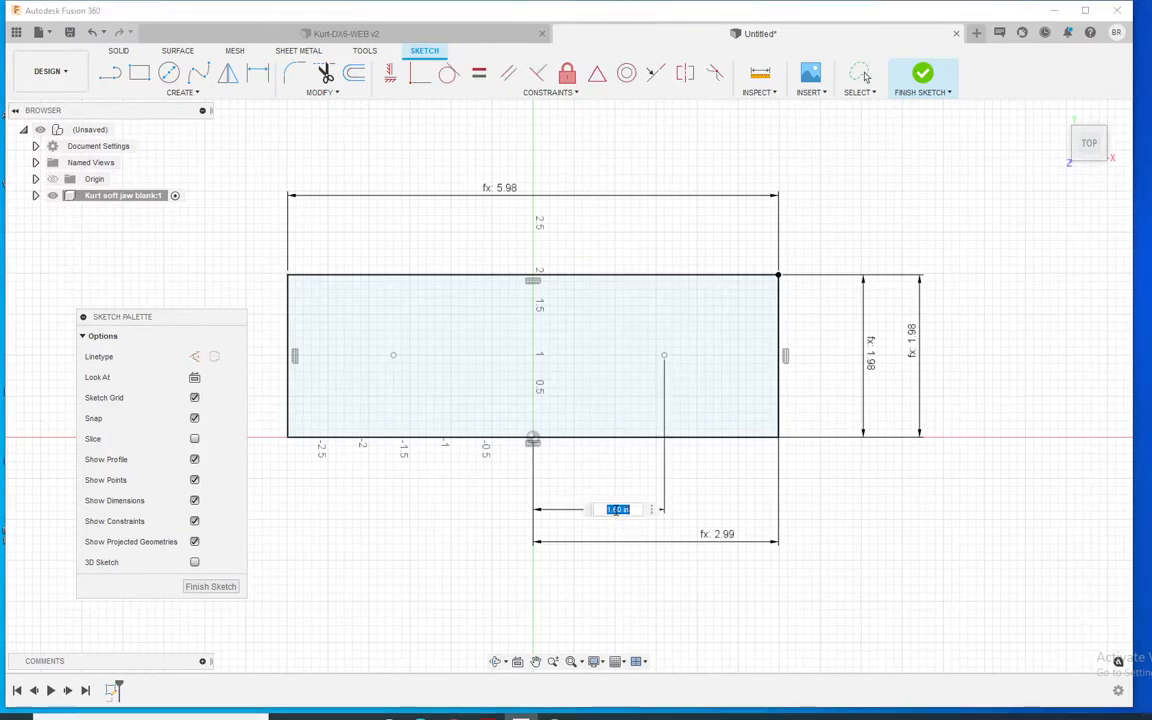
pyautogui.write('ho')
pyautogui.press('Return')
pyautogui.press('Return')
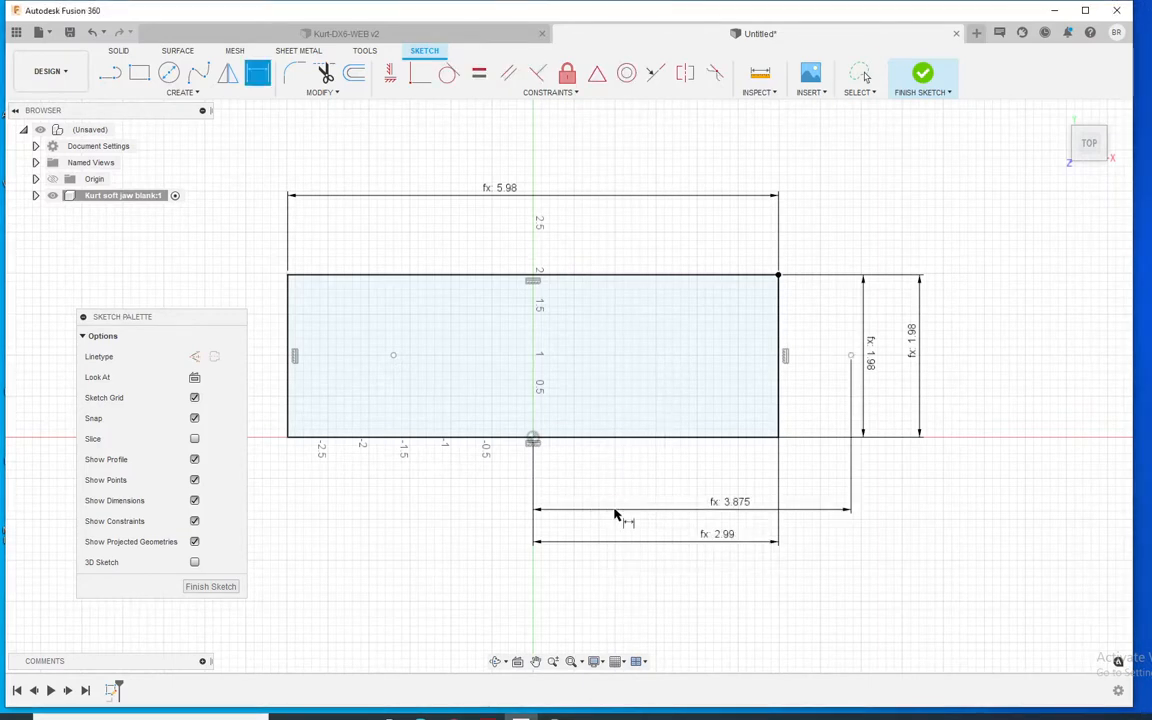
pyautogui.doubleClick(716, 510)
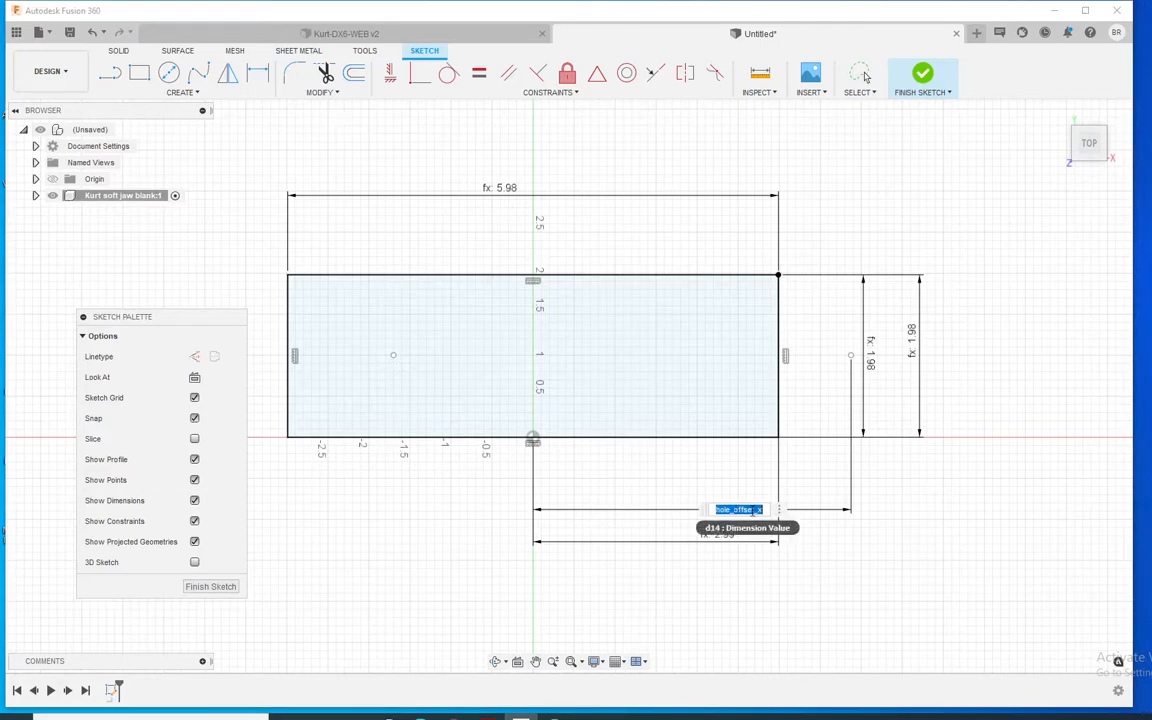
pyautogui.click(752, 510)
pyautogui.write('/2')
pyautogui.press('Return')
pyautogui.press('d')
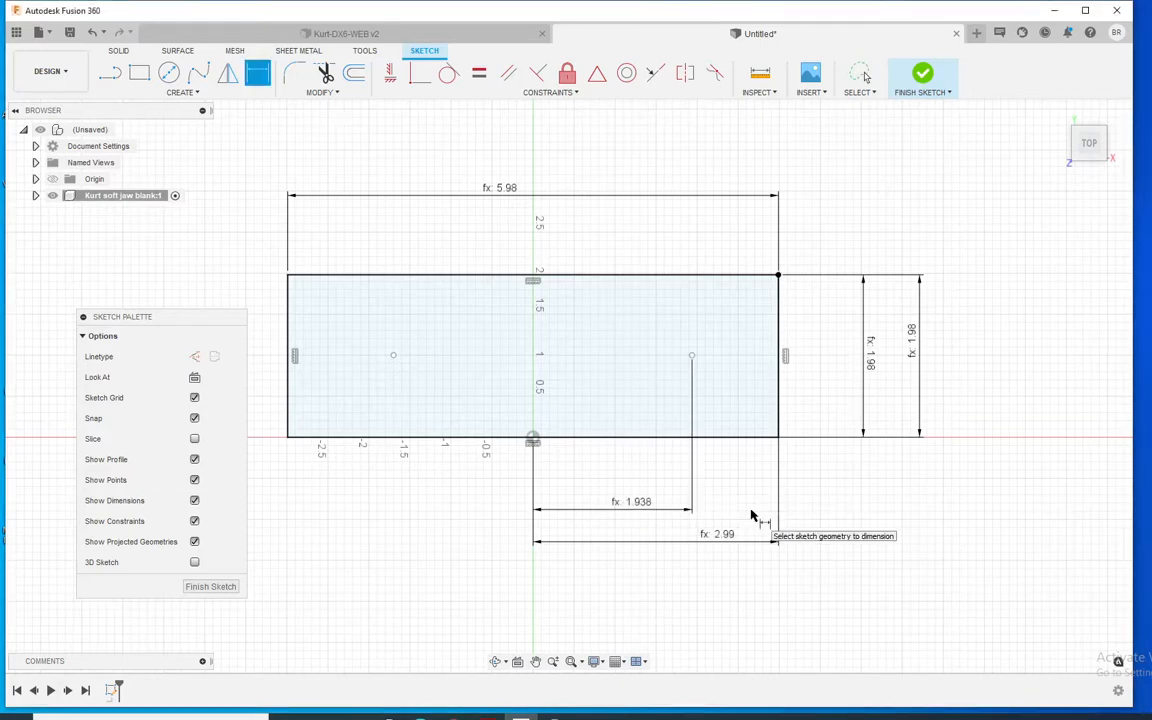
# - Dimension the vertical distance from the origin to the hole point on its positive X side as hole_offset_y
pyautogui.click(534, 438)
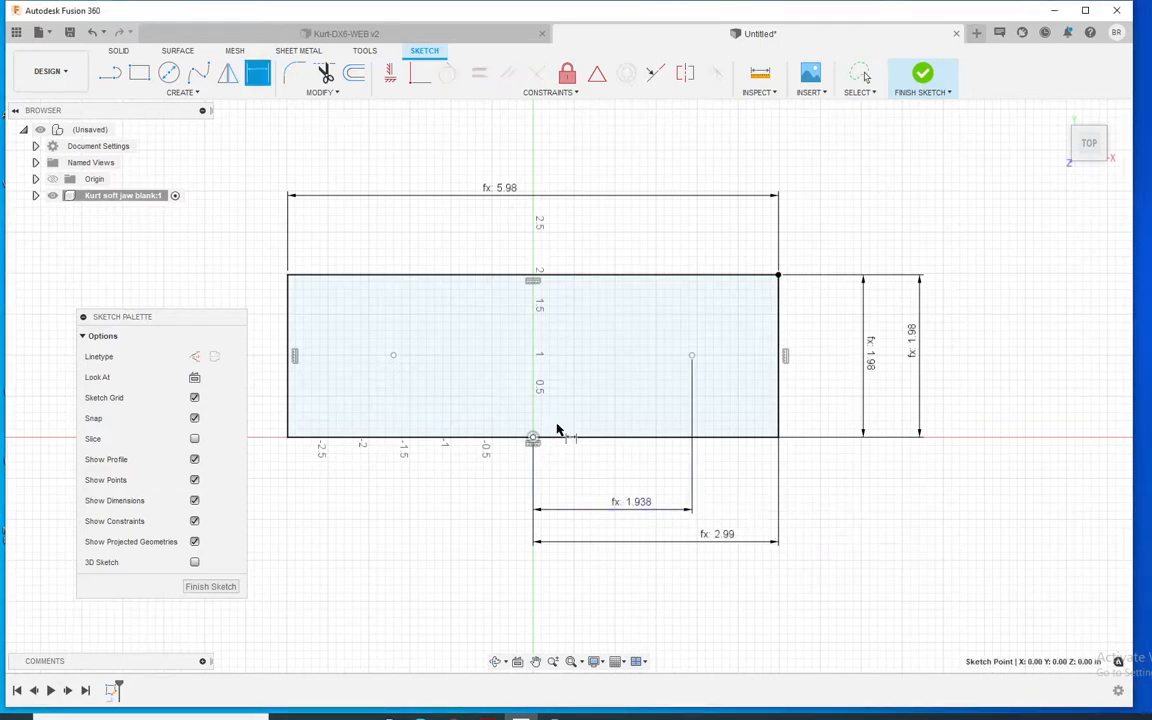
pyautogui.click(692, 356)
pyautogui.click(814, 367)
pyautogui.write('ho')
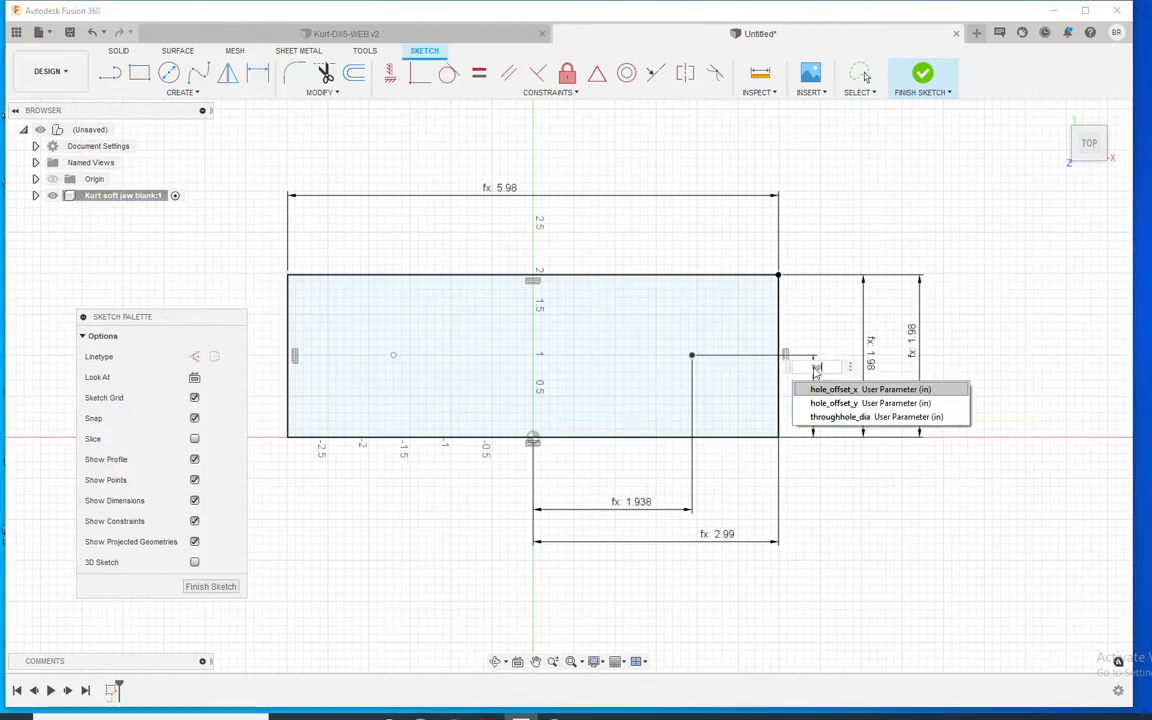
pyautogui.press('Down')
pyautogui.press('Return')
pyautogui.press('Return')
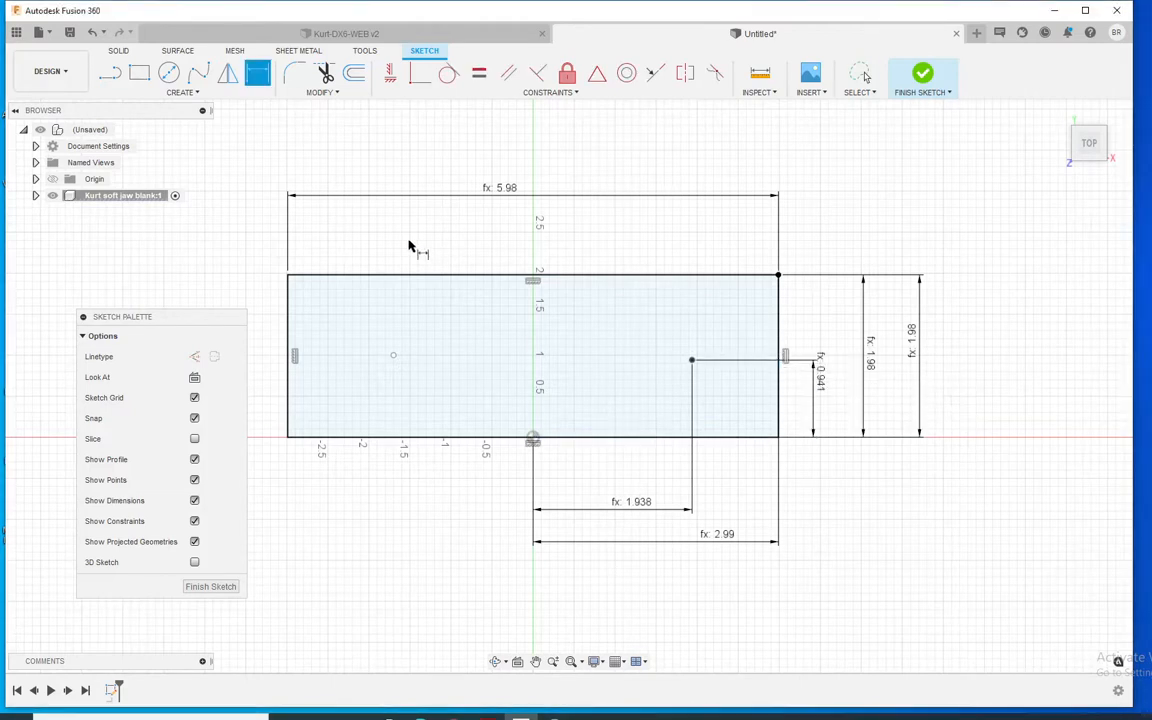
# - Align the two hole points horizontally with a Horizontal/Vertical constraint
pyautogui.click(391, 75)
pyautogui.click(392, 358)
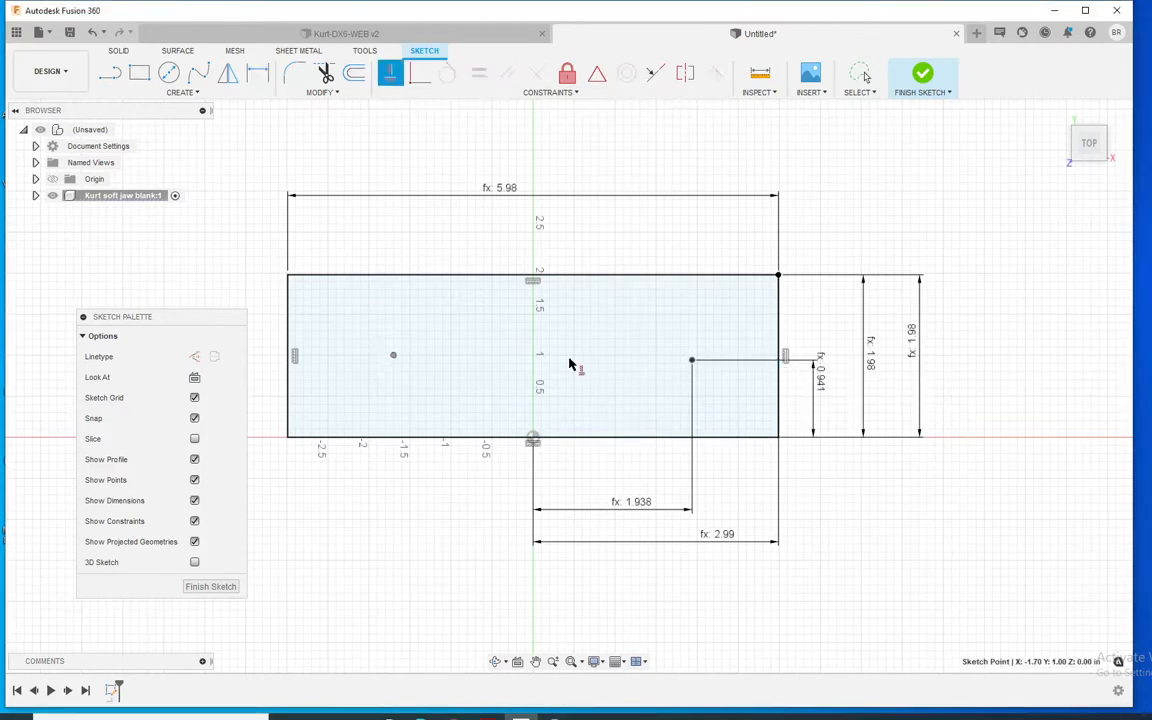
pyautogui.click(692, 360)
# - Dimension the origin to the negative X side hole point horizontally, reusing the opposite point's horizontal dimension, and finish the sketch
pyautogui.press('d')
pyautogui.click(532, 437)
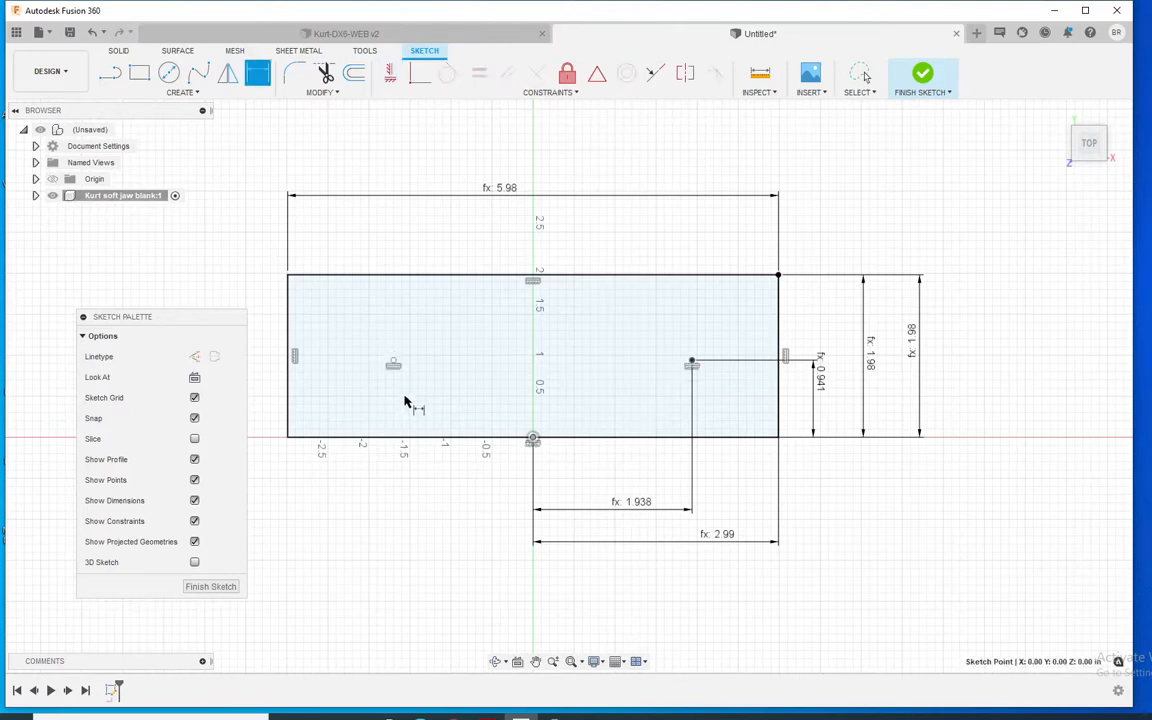
pyautogui.click(393, 363)
pyautogui.click(405, 500)
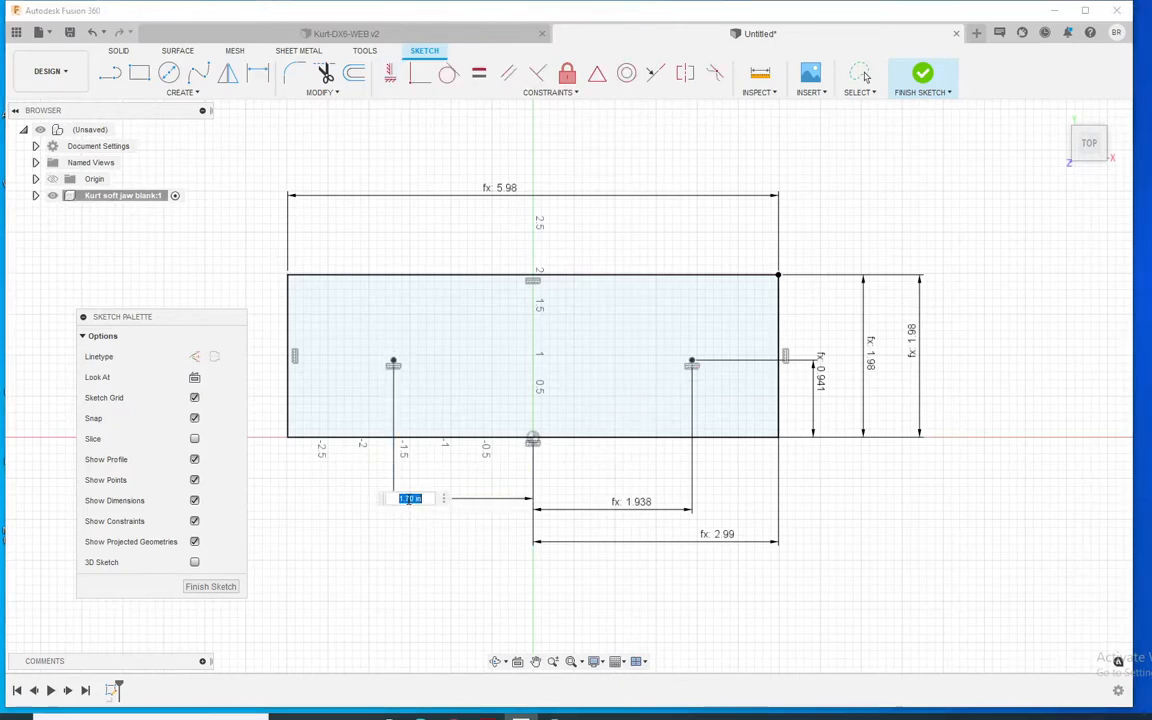
pyautogui.click(641, 508)
pyautogui.press('Return')
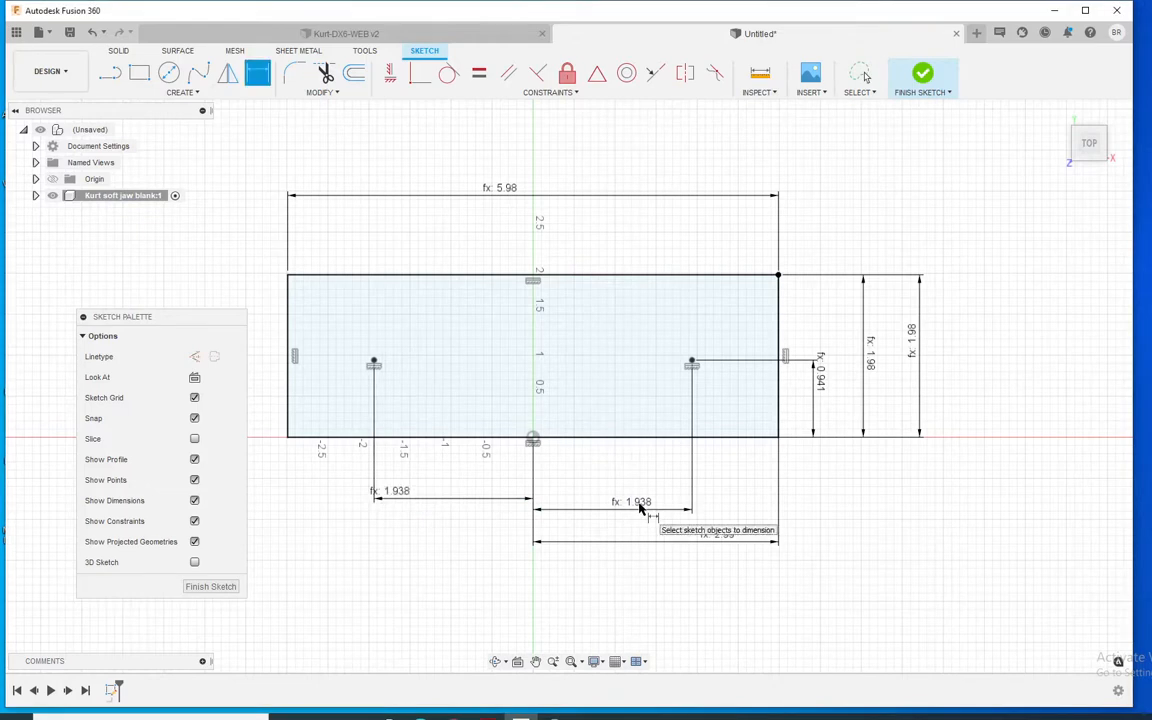
pyautogui.click(212, 587)
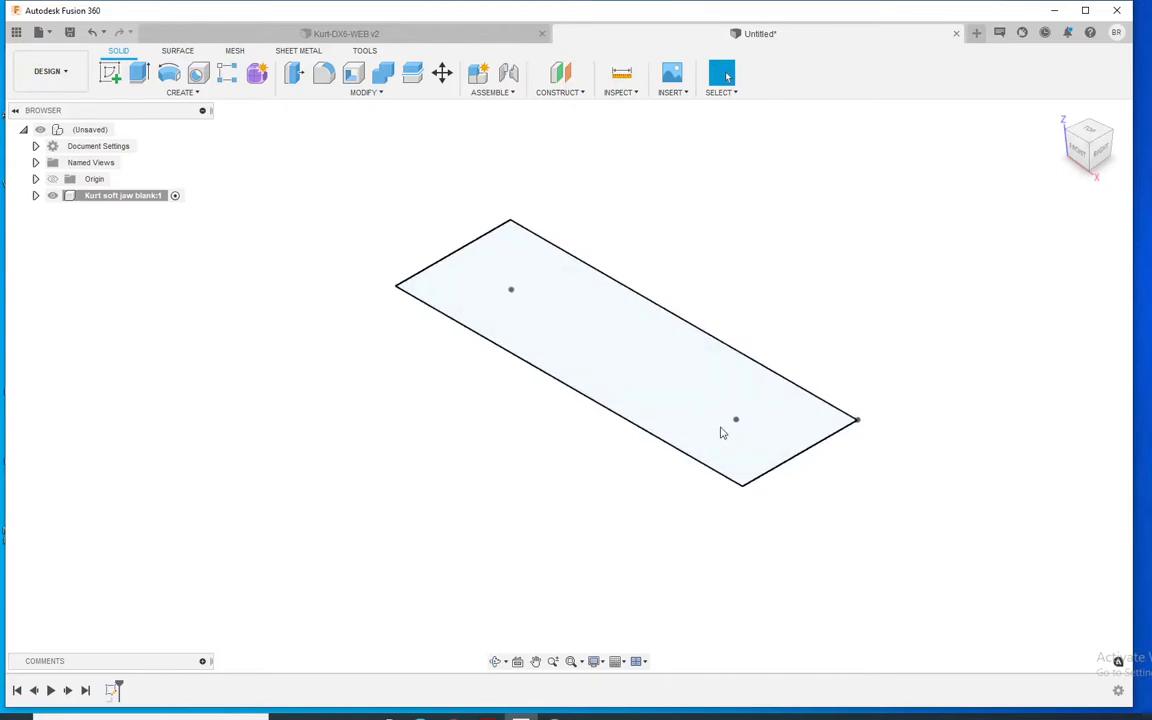
# - Extrude the rectangle downward as a new body with a distance of -depth+(stock_offset*2)
pyautogui.click(658, 393)
pyautogui.press('q')
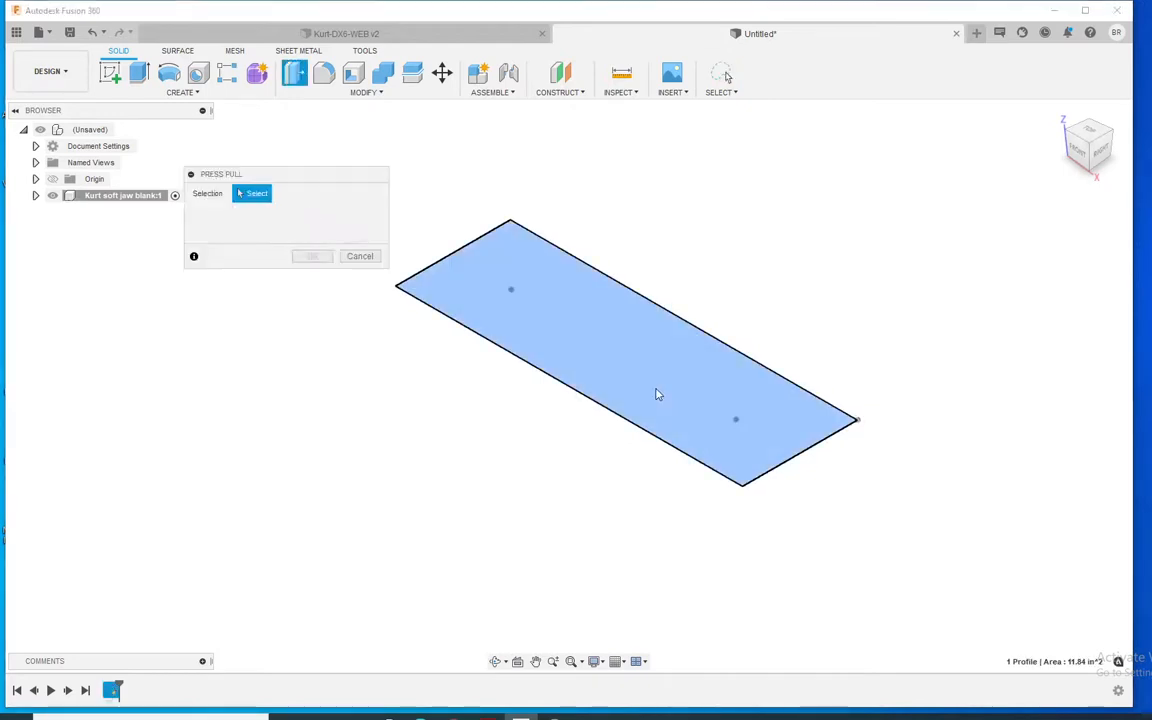
pyautogui.moveTo(625, 337); pyautogui.dragTo(627, 420)
pyautogui.write('-depth+')
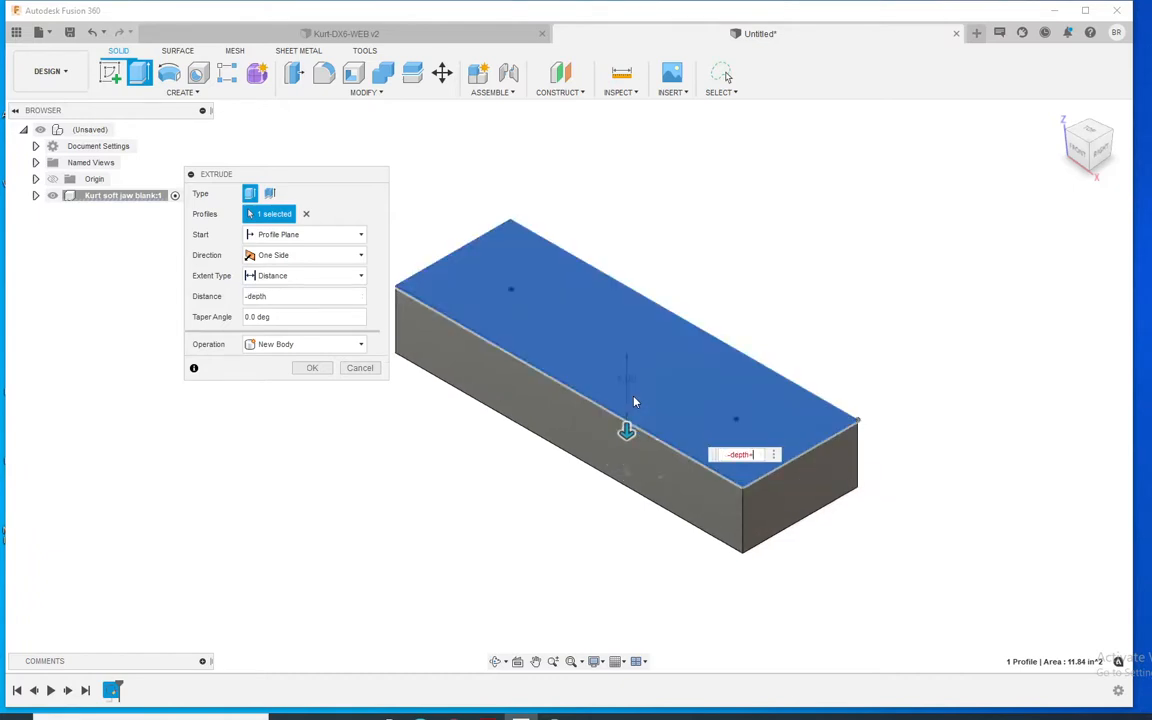
pyautogui.write('stock_offset')
pyautogui.press('Return')
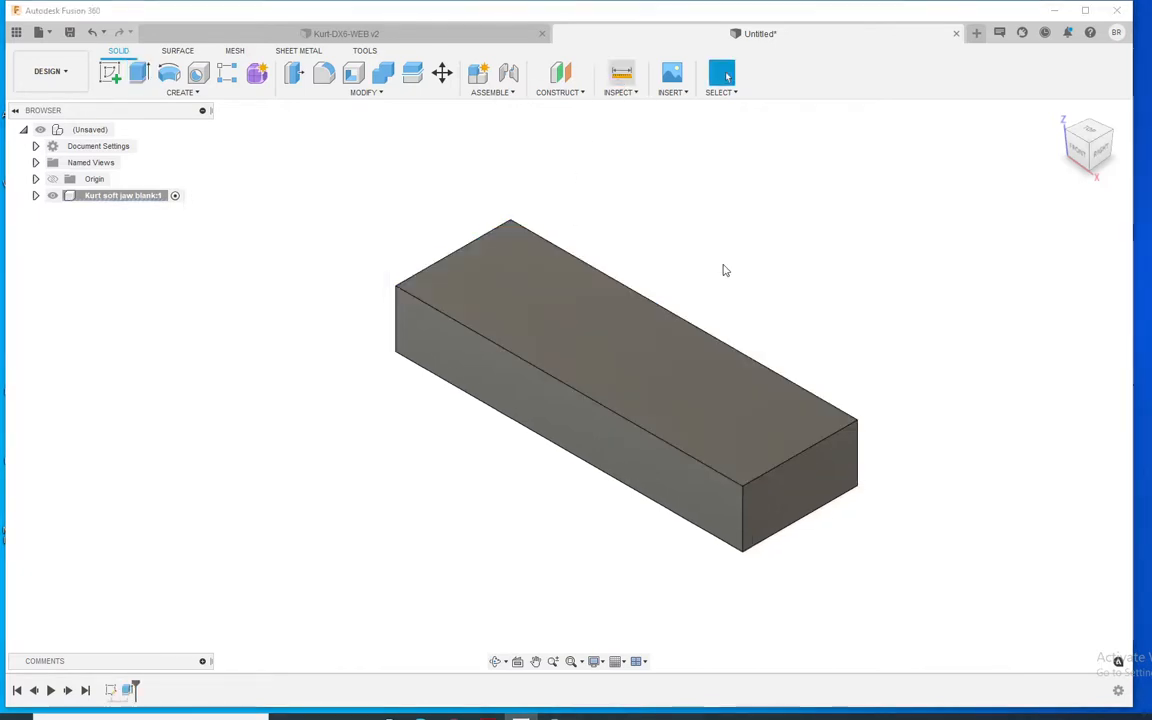
# - Measure the block's vertical edge, long front edge and short end edge
pyautogui.press('i')
pyautogui.click(743, 510)
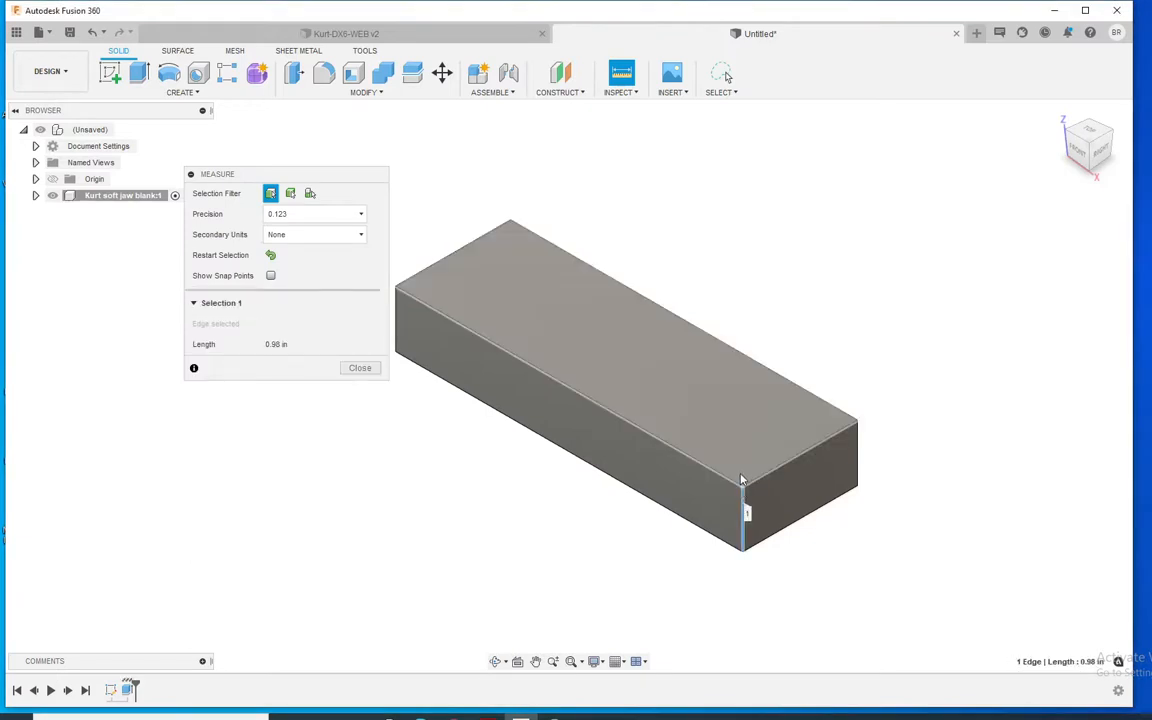
pyautogui.click(271, 256)
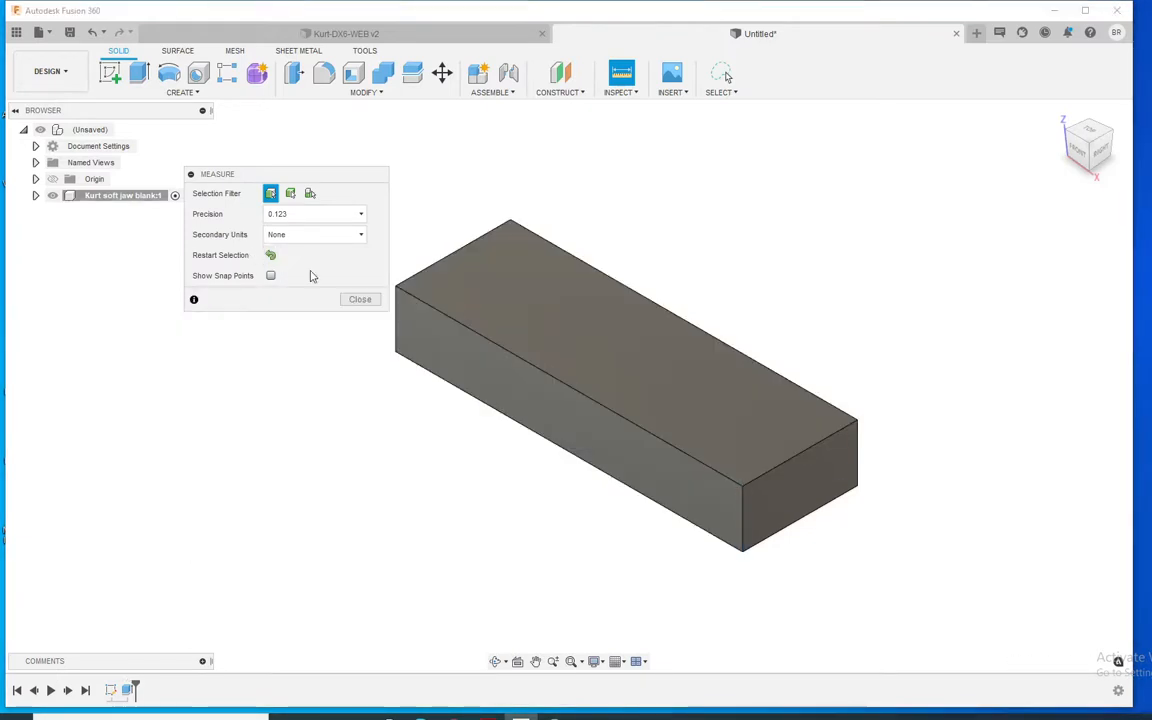
pyautogui.click(507, 356)
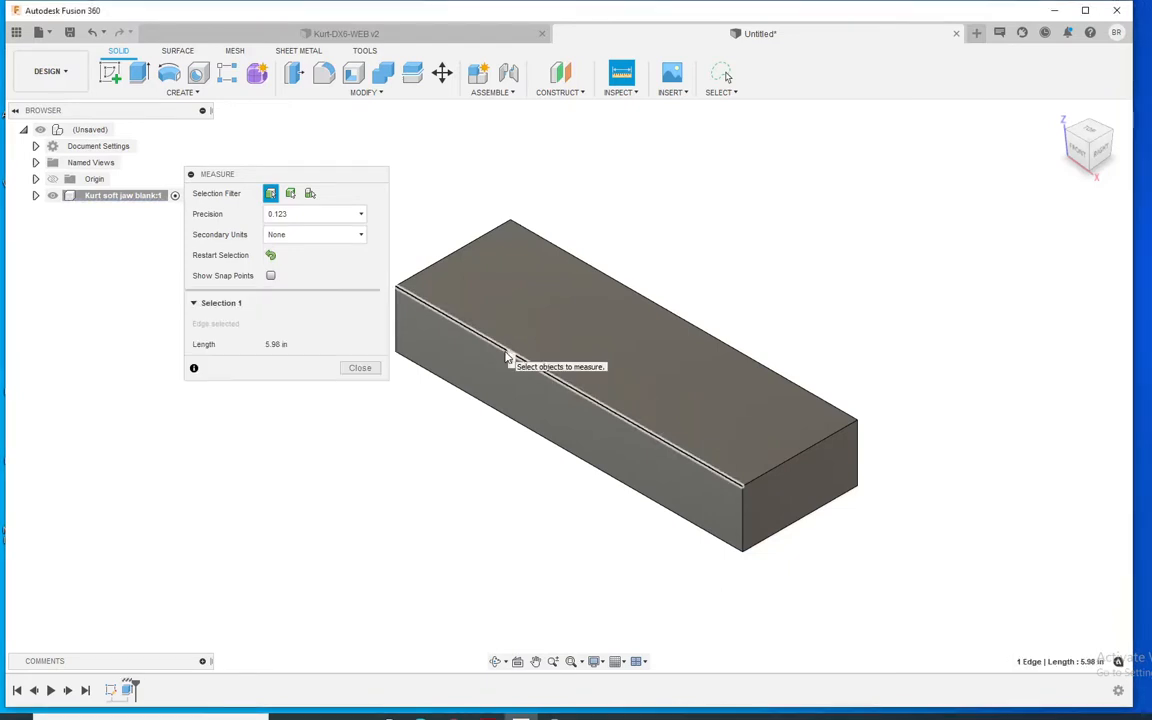
pyautogui.click(271, 256)
pyautogui.click(453, 253)
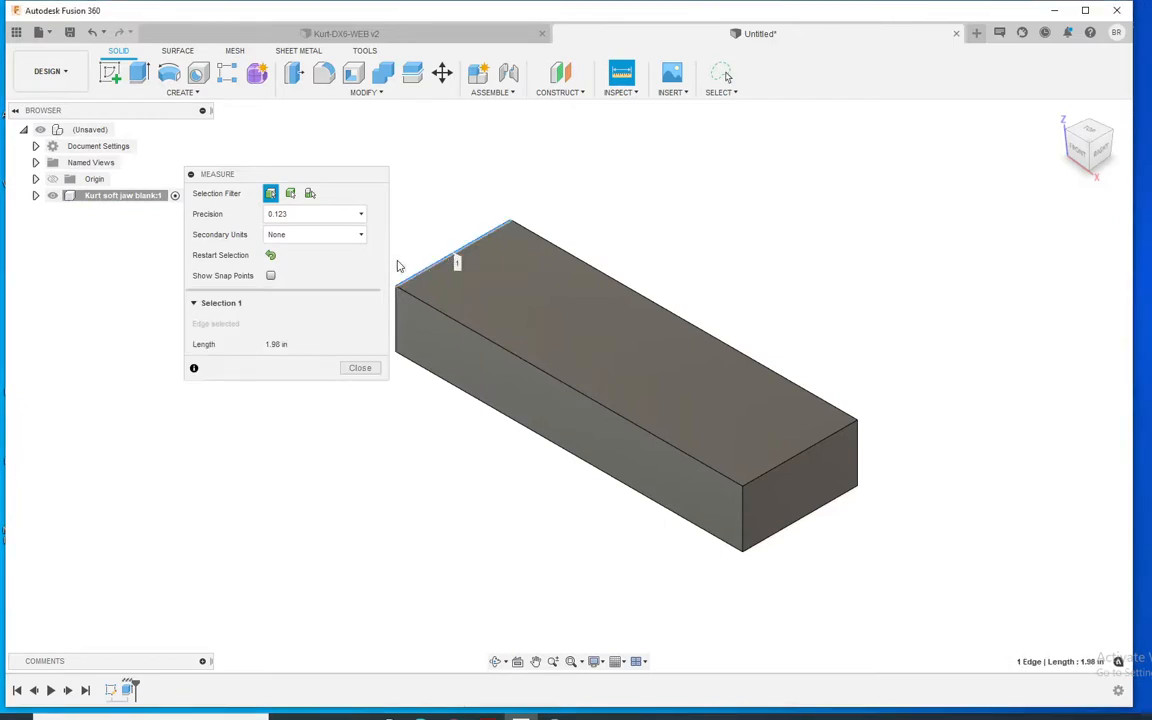
pyautogui.click(362, 368)
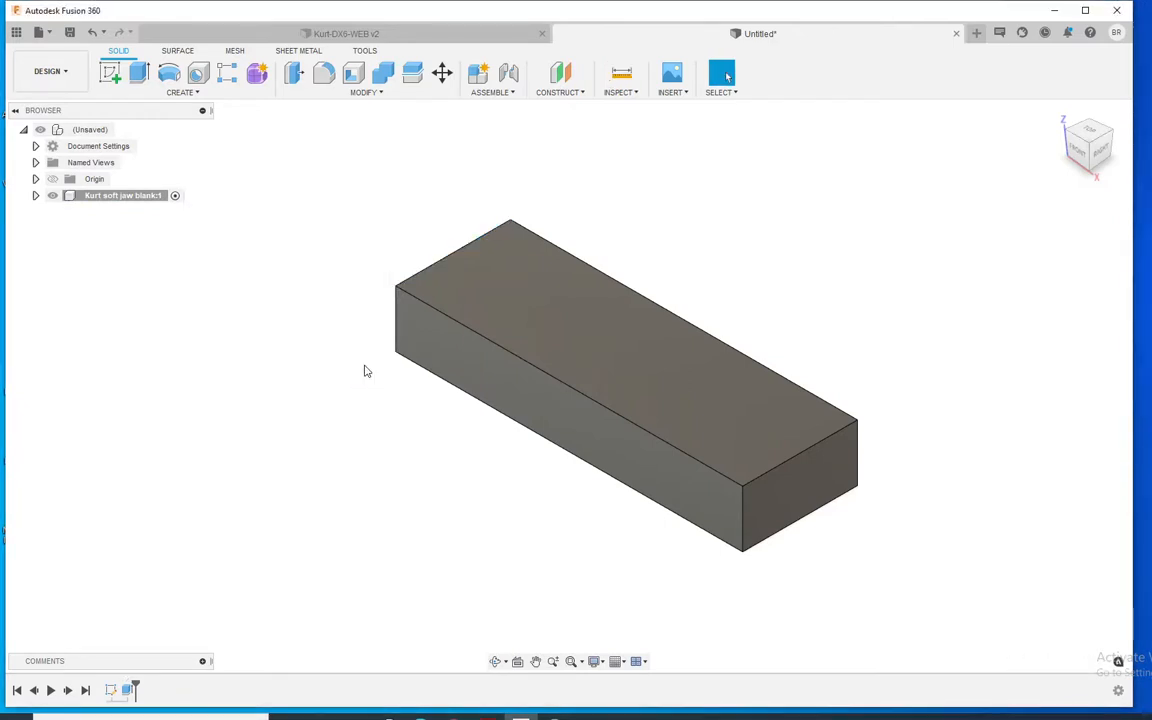
# - Show Sketch1 inside the Kurt soft jaw blank component and place simple counterbored holes on its two hole points
pyautogui.click(36, 195)
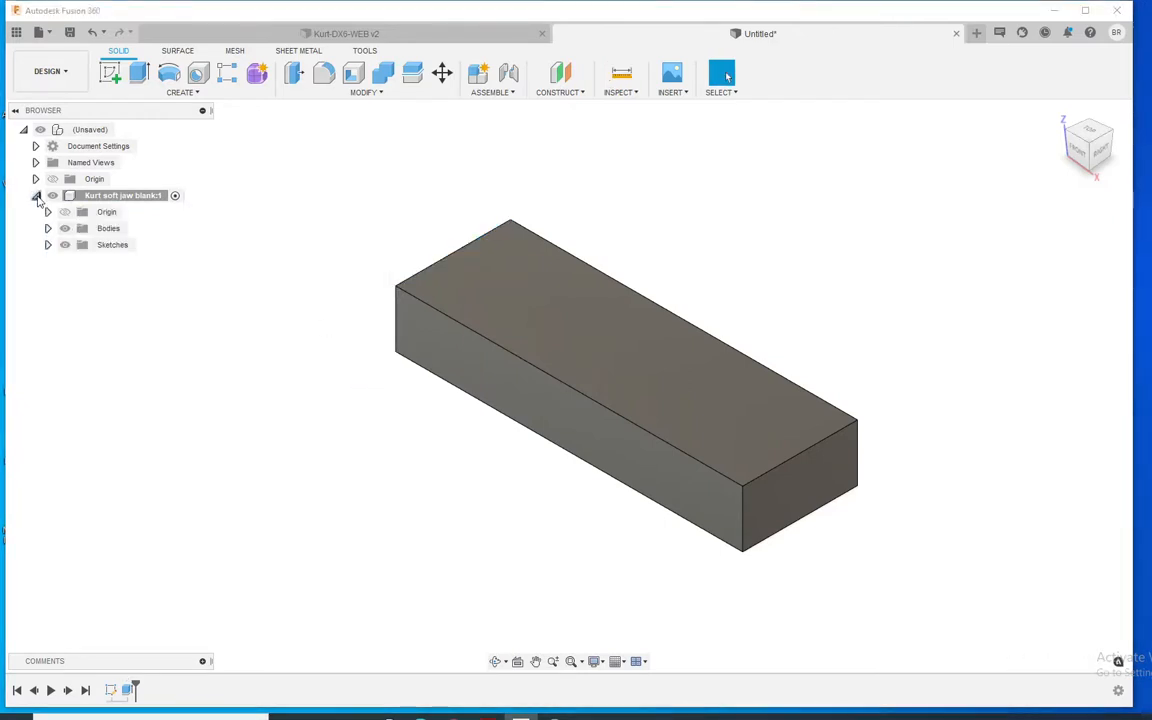
pyautogui.click(48, 245)
pyautogui.click(77, 261)
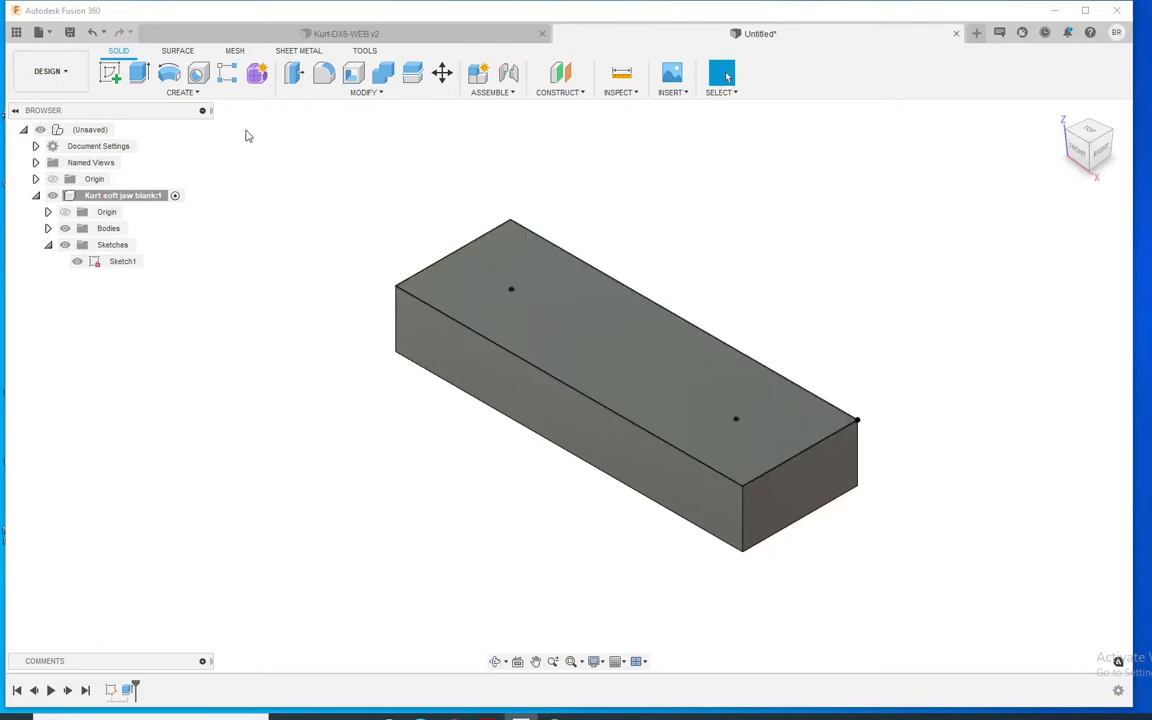
pyautogui.press('h')
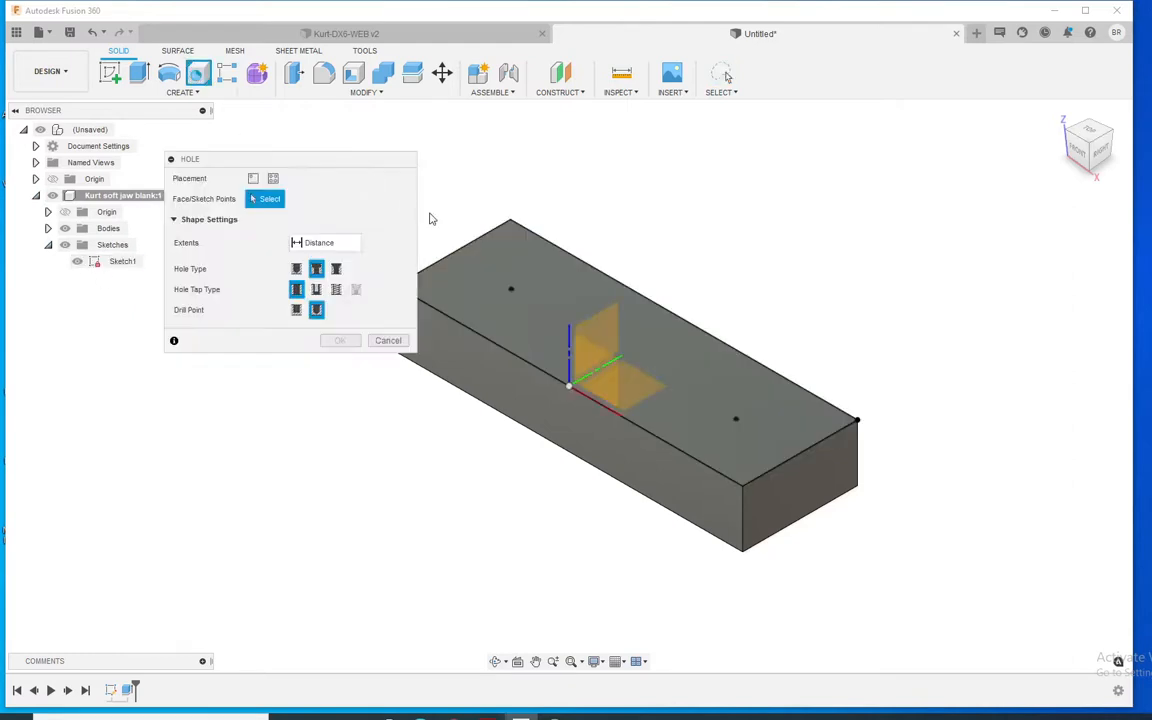
pyautogui.click(511, 289)
pyautogui.click(735, 420)
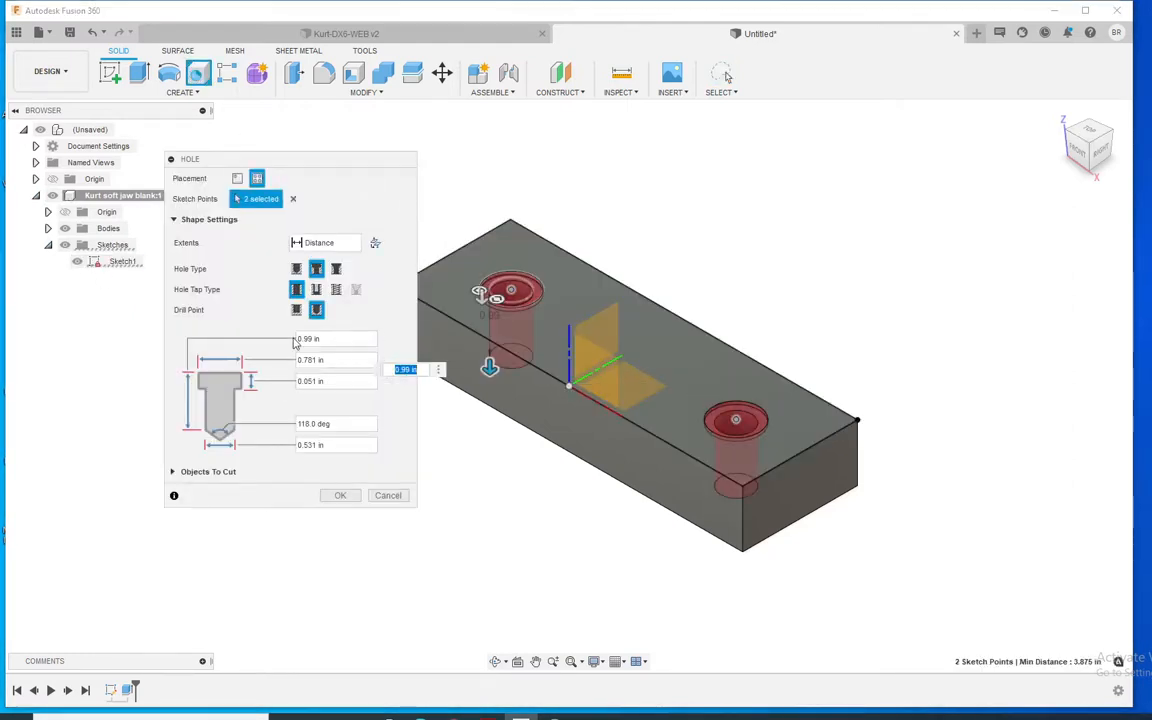
# - Set the hole depth to depth-(stock_offset*2) and the counterbore diameter to counterbore_dia
pyautogui.moveTo(342, 337); pyautogui.dragTo(281, 329)
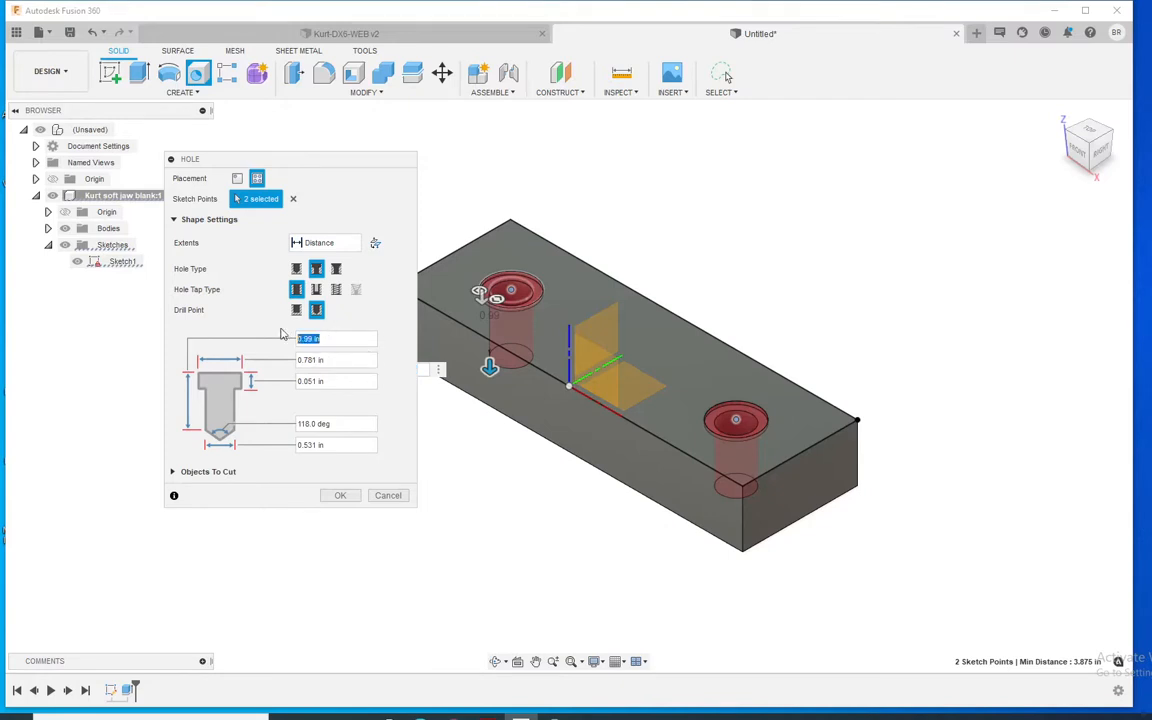
pyautogui.write('depth')
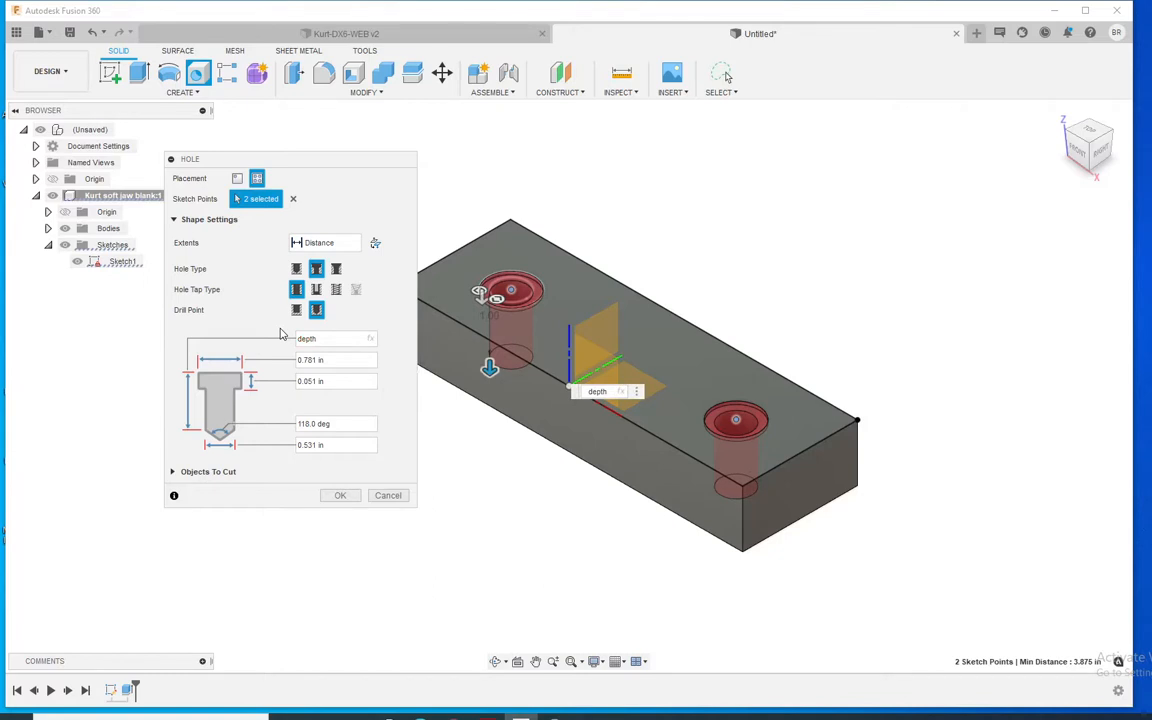
pyautogui.write('-(stock_offset*2)')
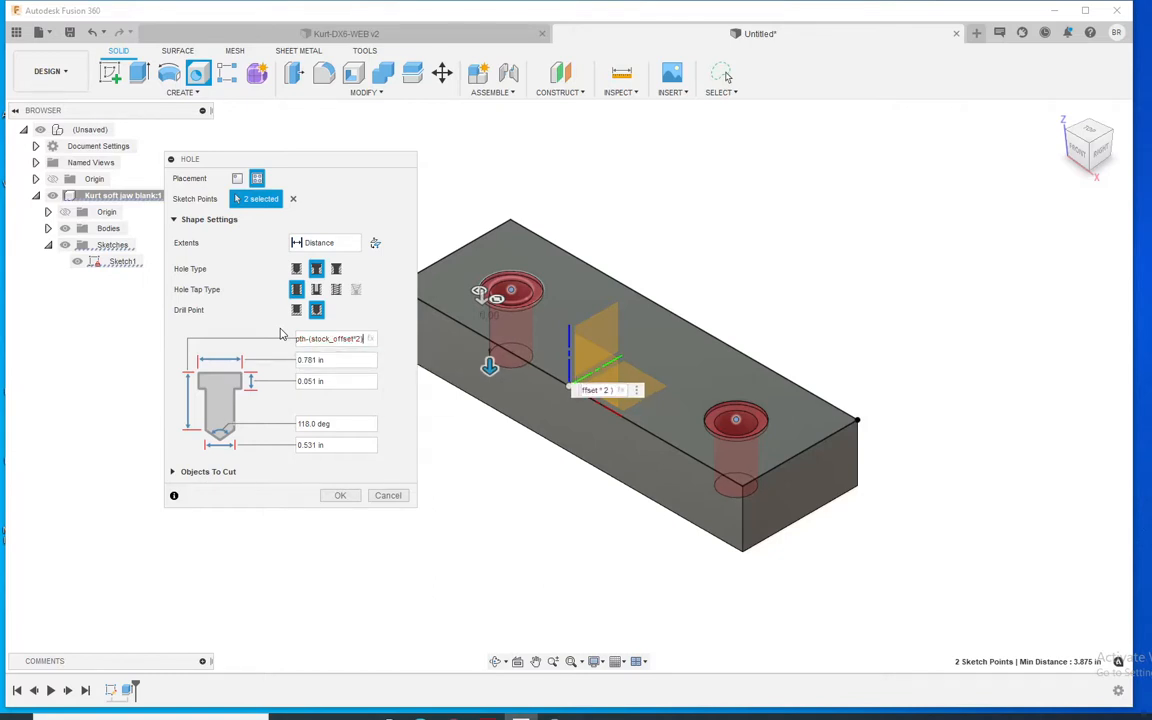
pyautogui.click(347, 360)
pyautogui.moveTo(347, 360); pyautogui.dragTo(270, 362)
pyautogui.write('counterbore_dia')
# - Set the counterbore depth to (depth-(stock_offset*2))-through_thickness and create the two holes
pyautogui.click(353, 382)
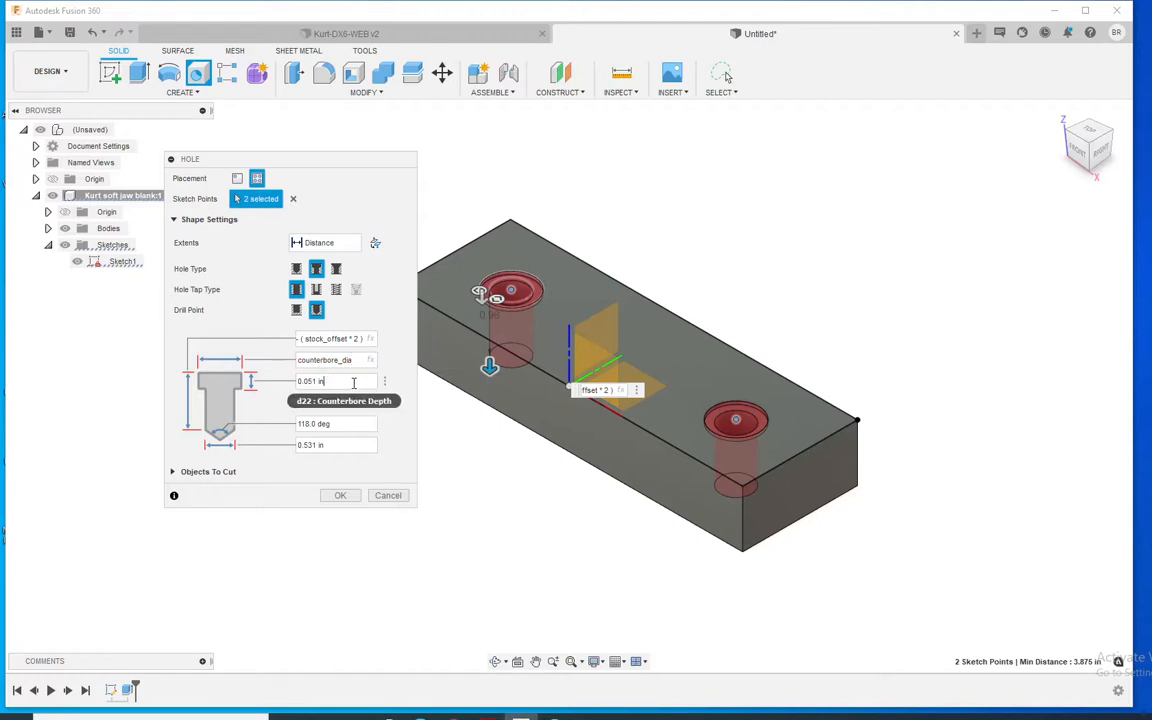
pyautogui.moveTo(353, 382); pyautogui.dragTo(268, 378)
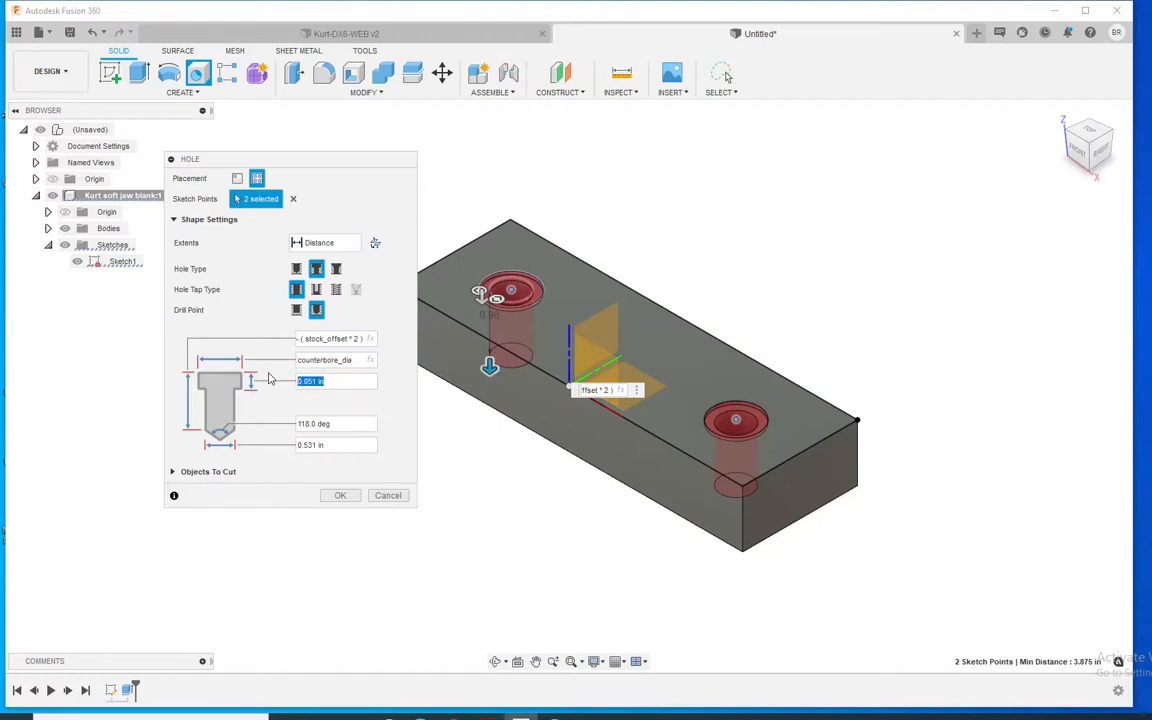
pyautogui.write('cou')
pyautogui.press('BackSpace')
pyautogui.press('BackSpace')
pyautogui.press('BackSpace')
pyautogui.write('dept')
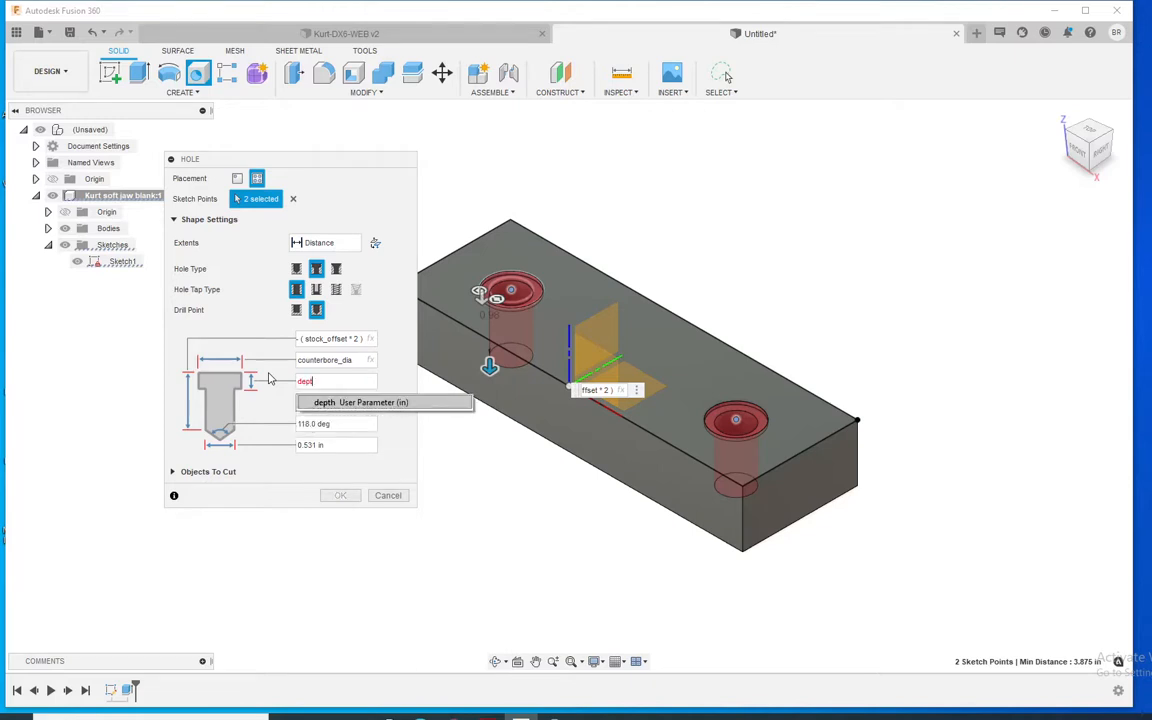
pyautogui.press('BackSpace')
pyautogui.press('BackSpace')
pyautogui.write('(')
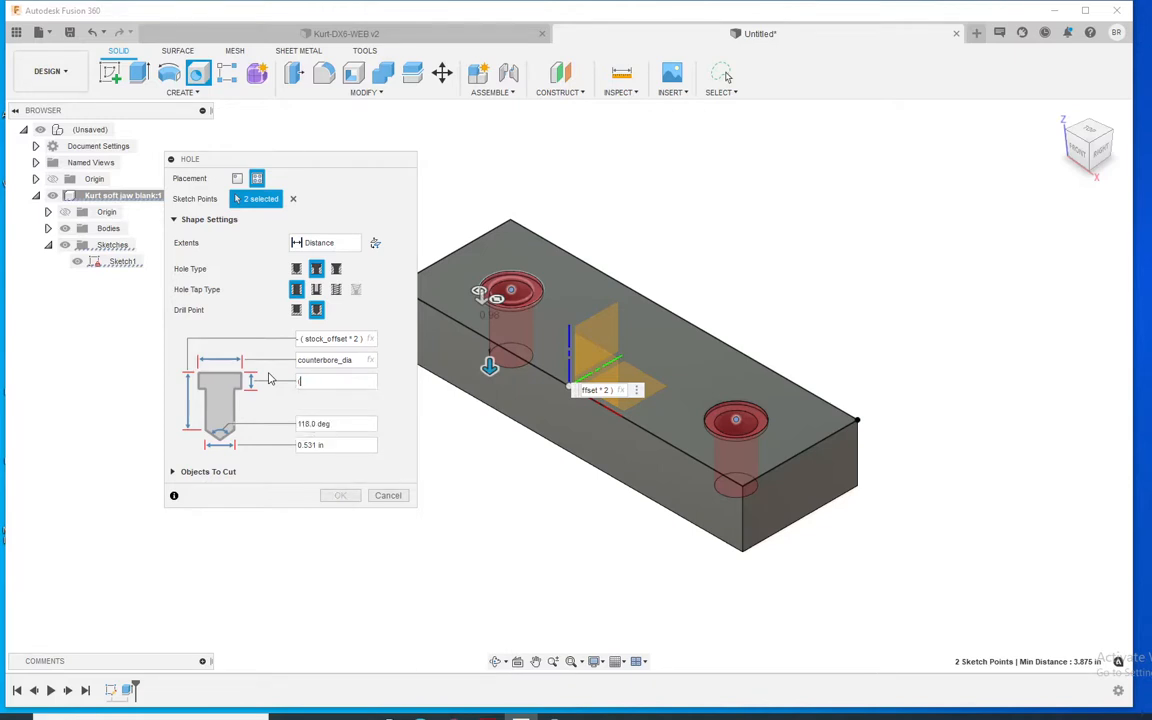
pyautogui.write('depth')
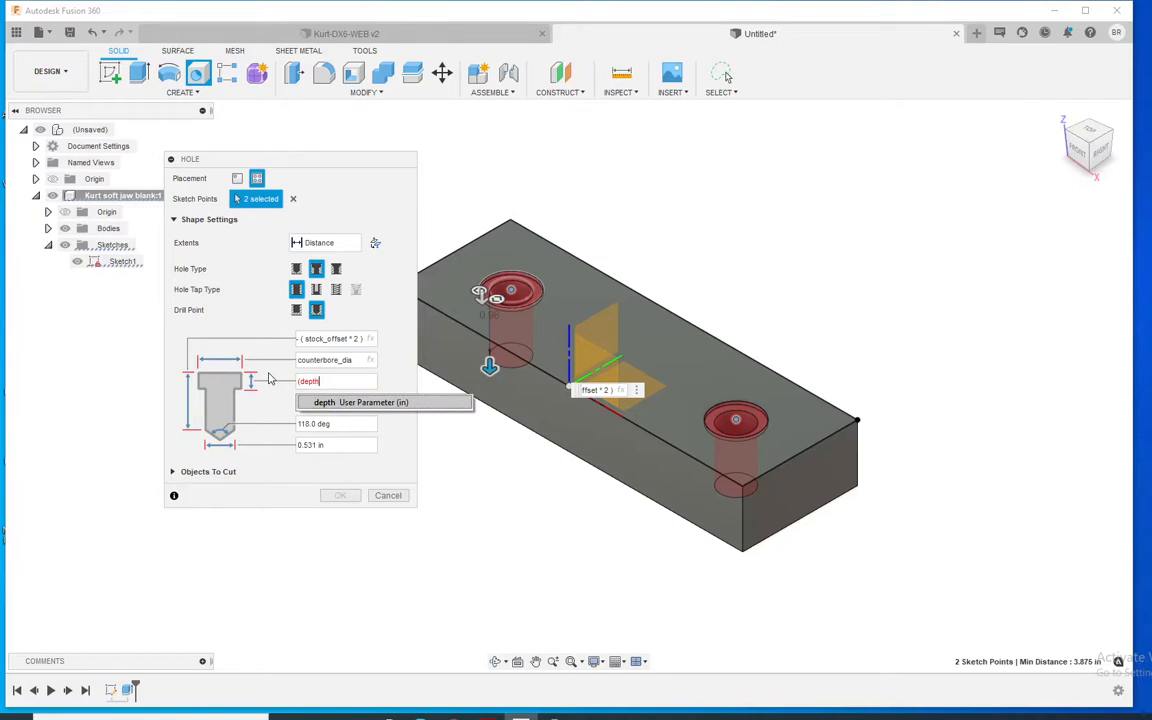
pyautogui.write('-(st')
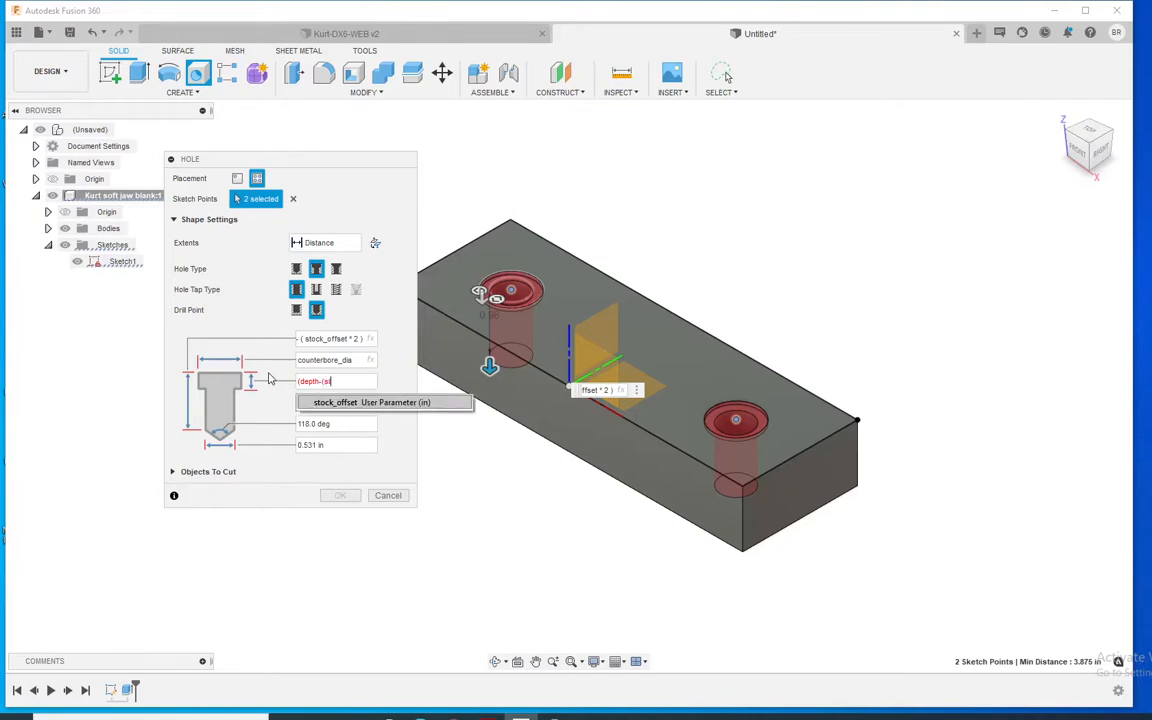
pyautogui.write('ock')
pyautogui.press('Return')
pyautogui.write('*2)')
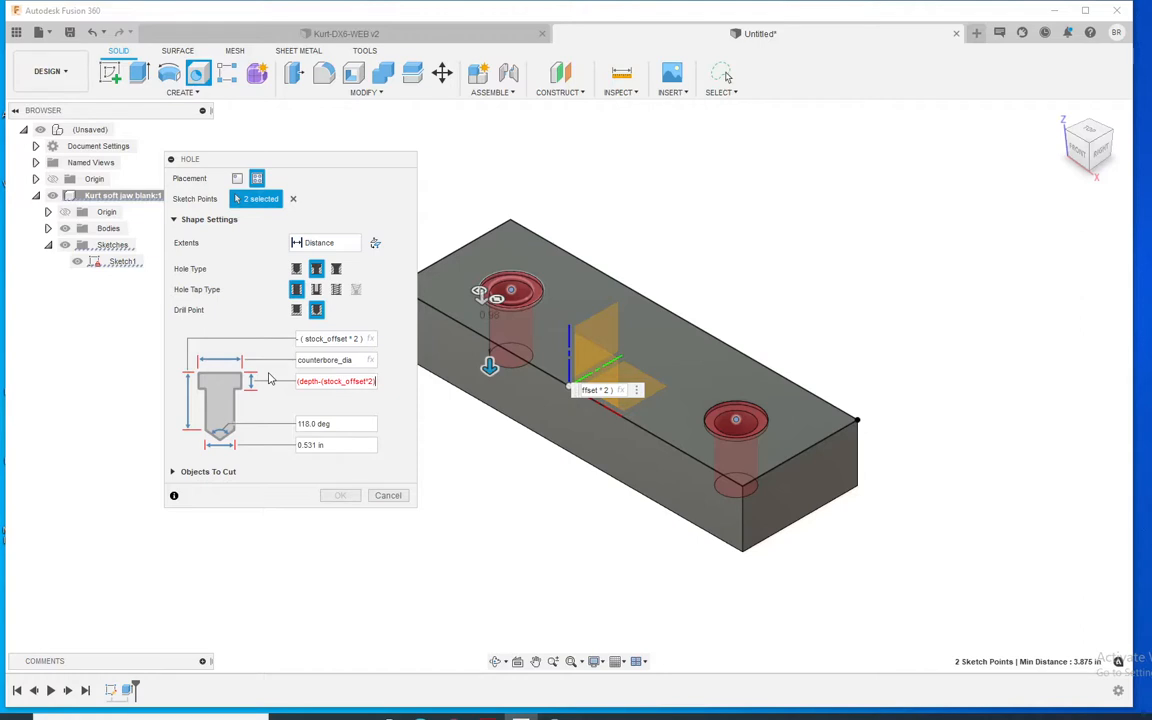
pyautogui.write(')-')
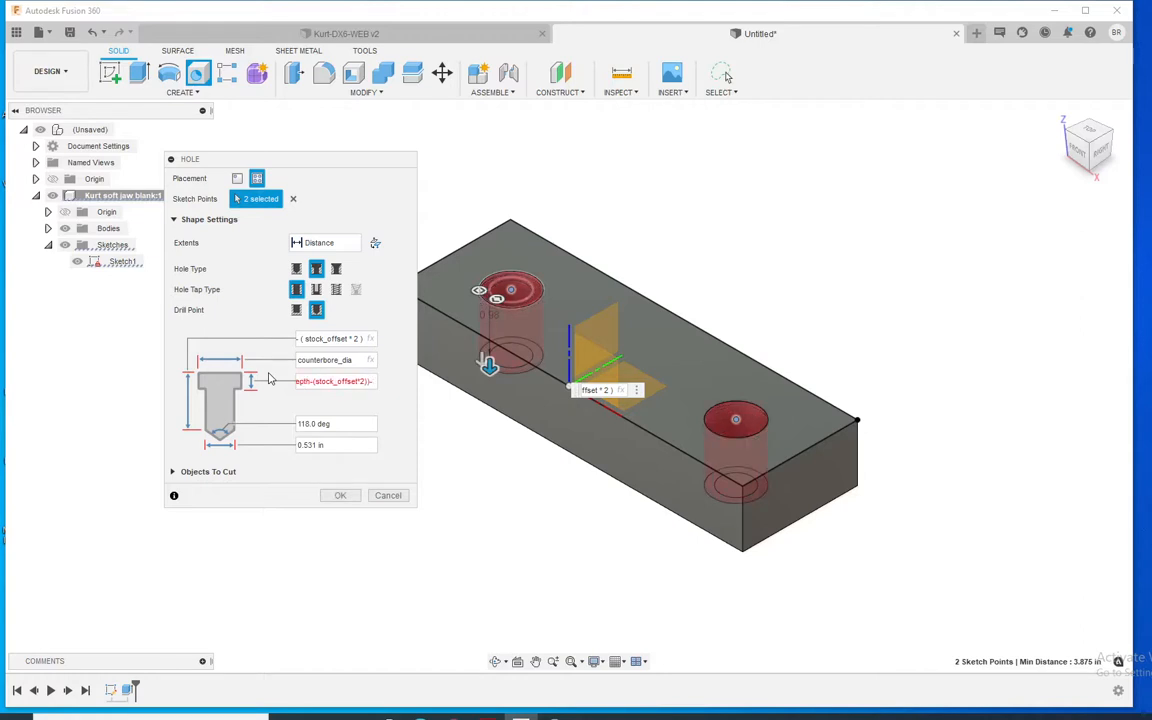
pyautogui.press('BackSpace')
pyautogui.press('BackSpace')
pyautogui.press('BackSpace')
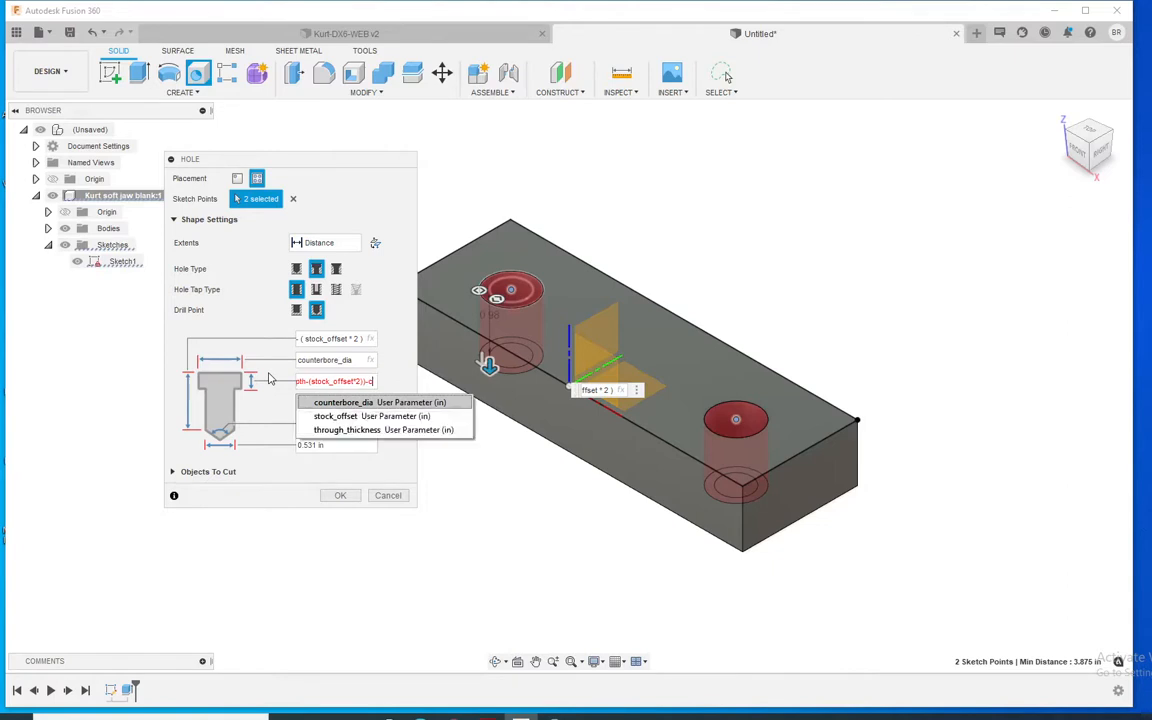
pyautogui.write('th')
pyautogui.press('Return')
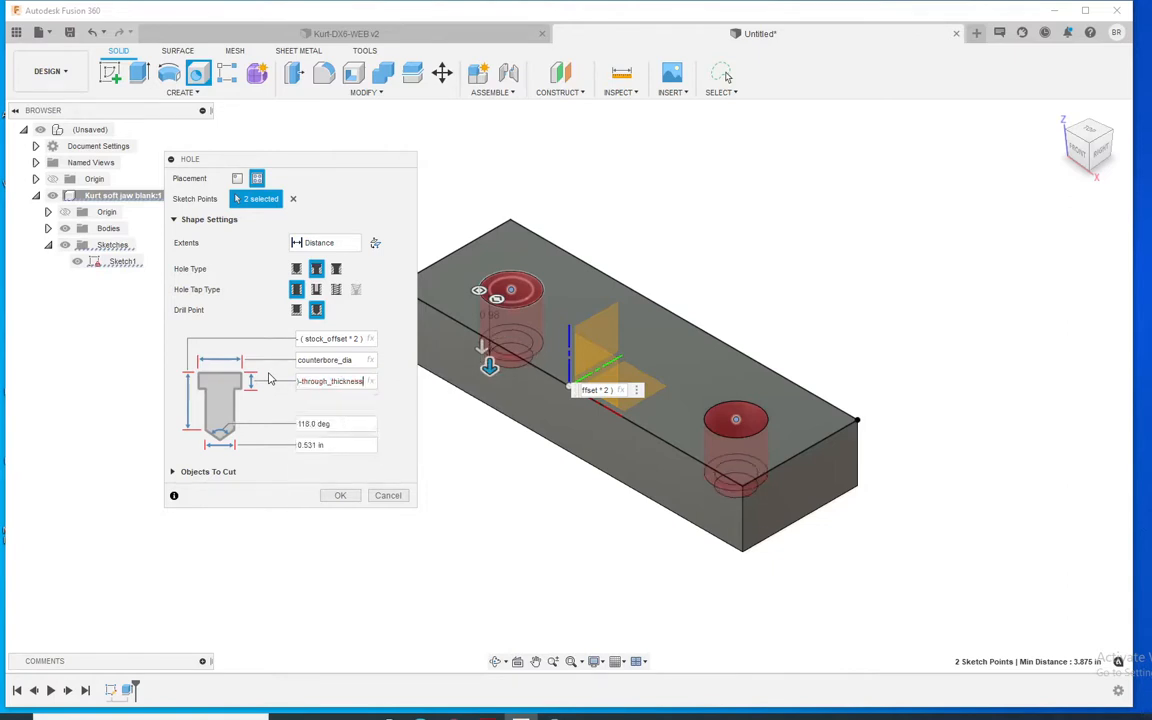
pyautogui.press('Return')
# - Edit the two counterbored holes to use throughhole_dia as the hole diameter and a flat drill point
pyautogui.rightClick(147, 692)
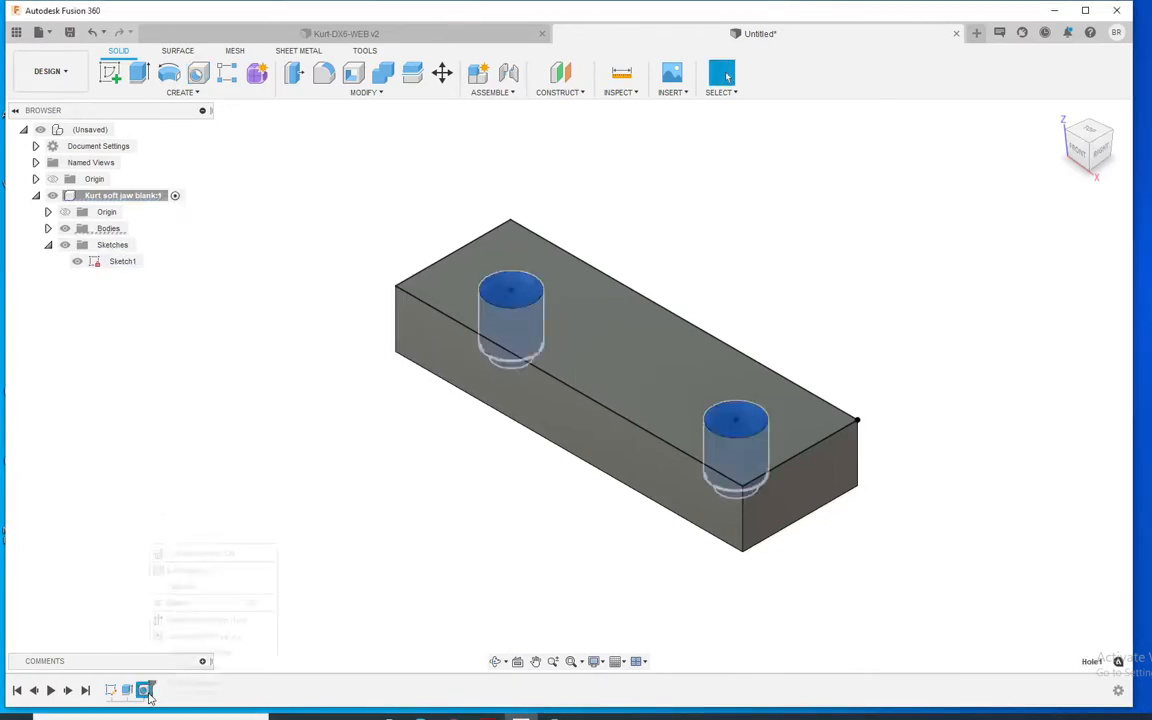
pyautogui.click(187, 575)
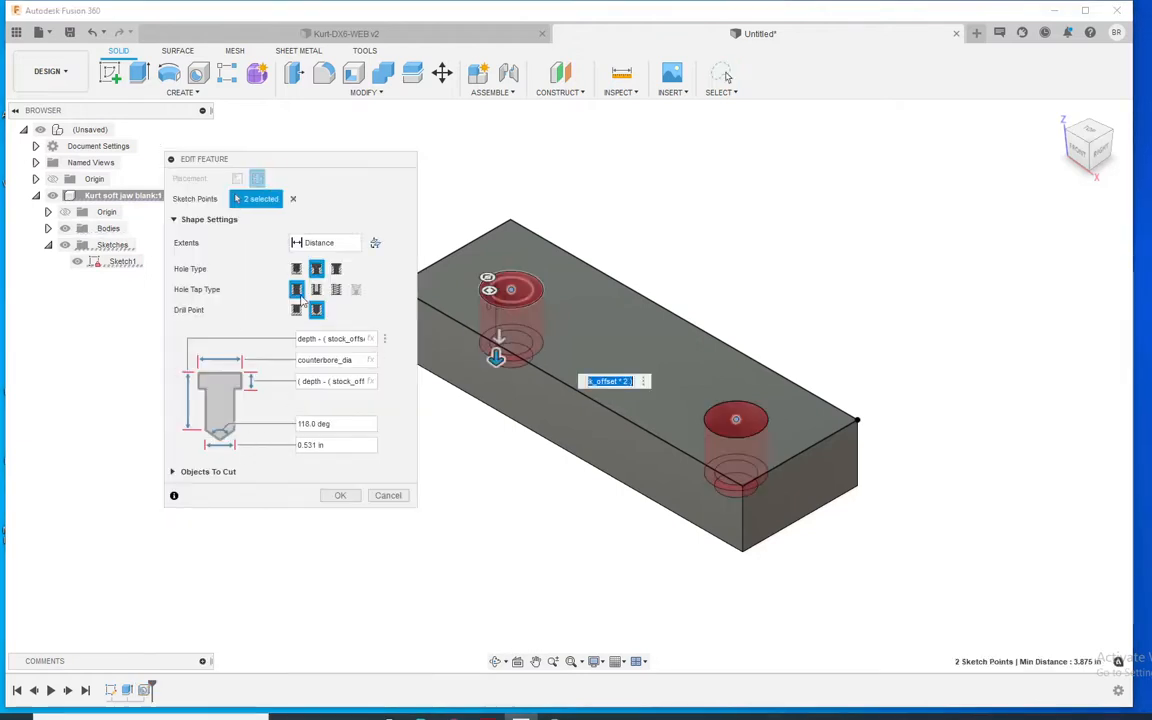
pyautogui.click(349, 447)
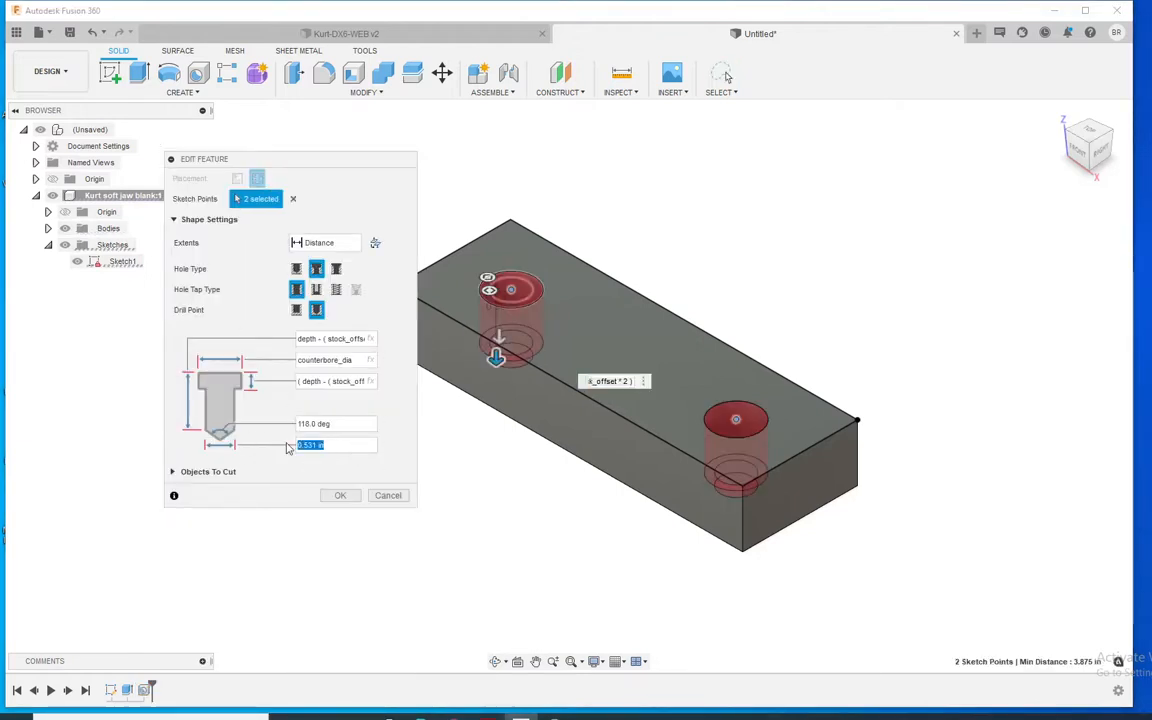
pyautogui.write('th')
pyautogui.press('Down')
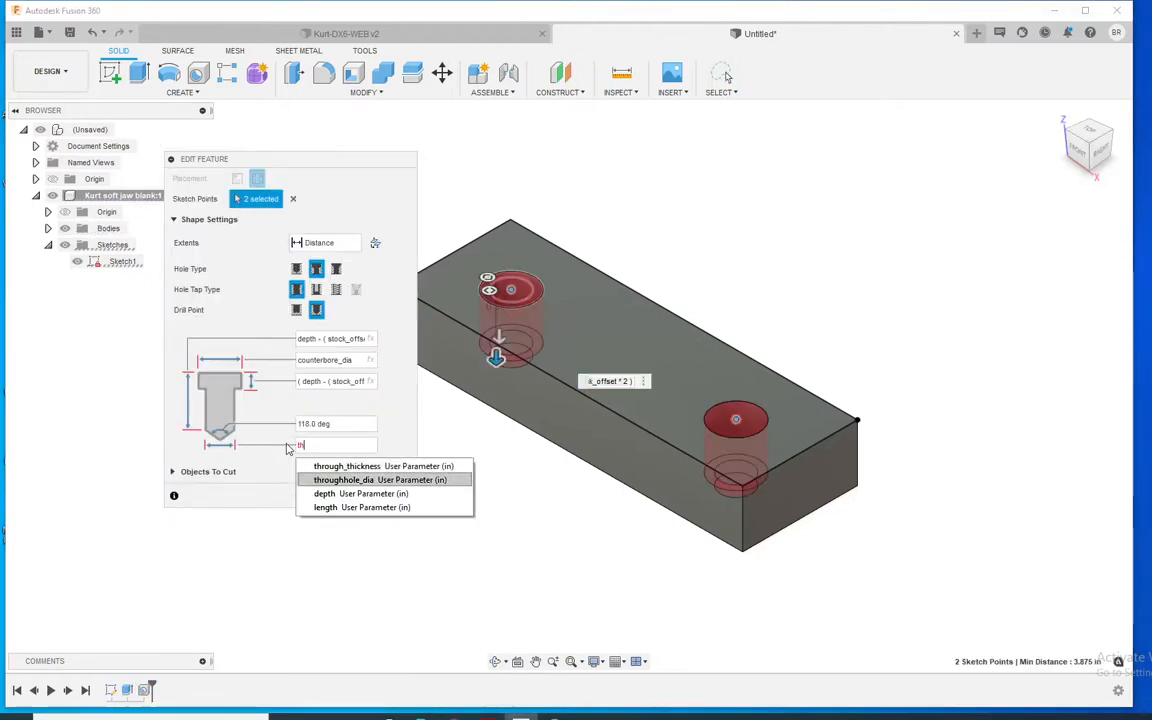
pyautogui.press('Return')
pyautogui.write('r')
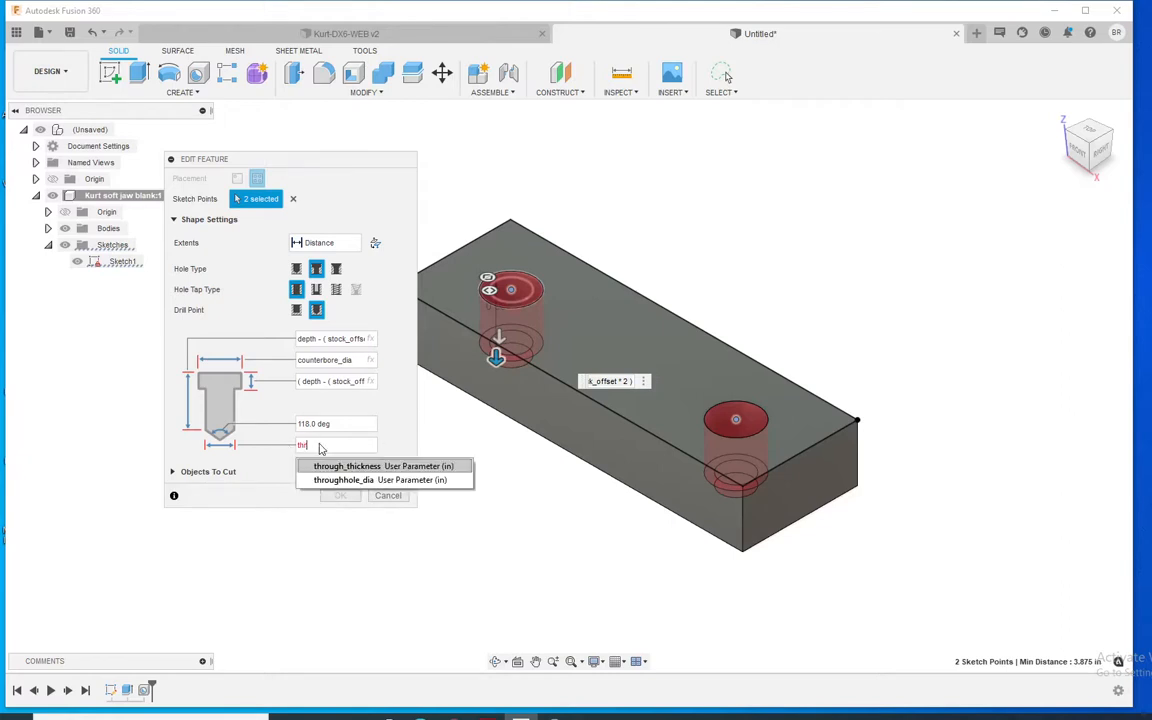
pyautogui.click(340, 479)
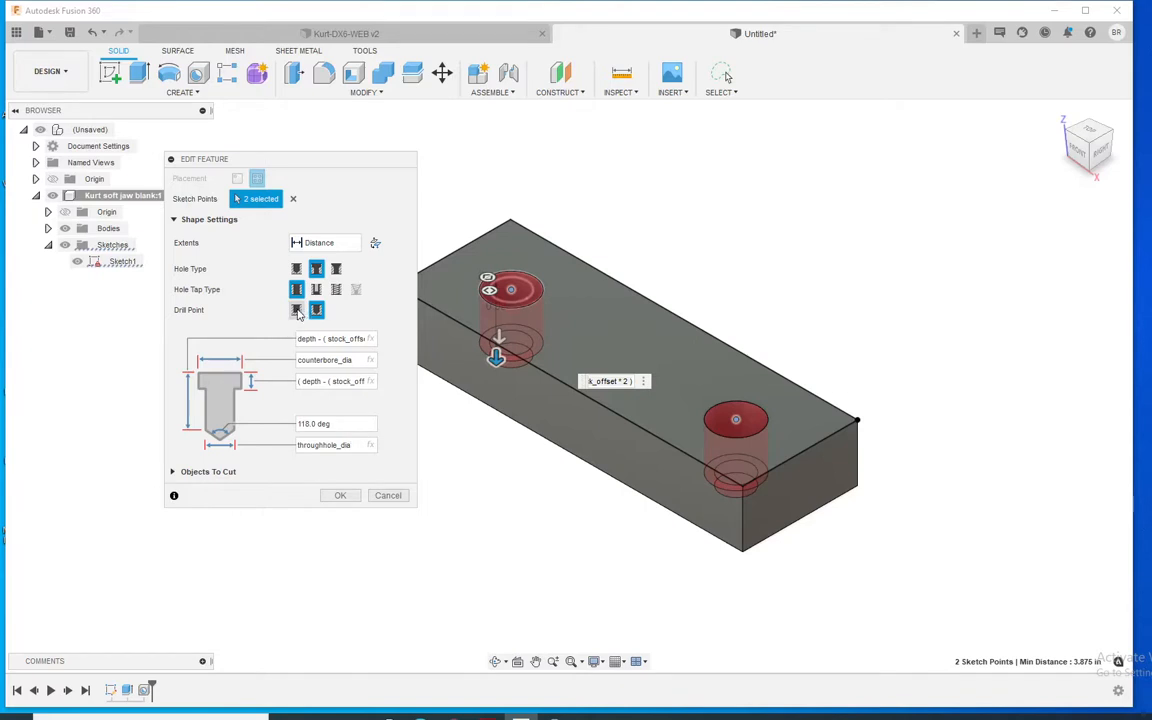
pyautogui.click(297, 310)
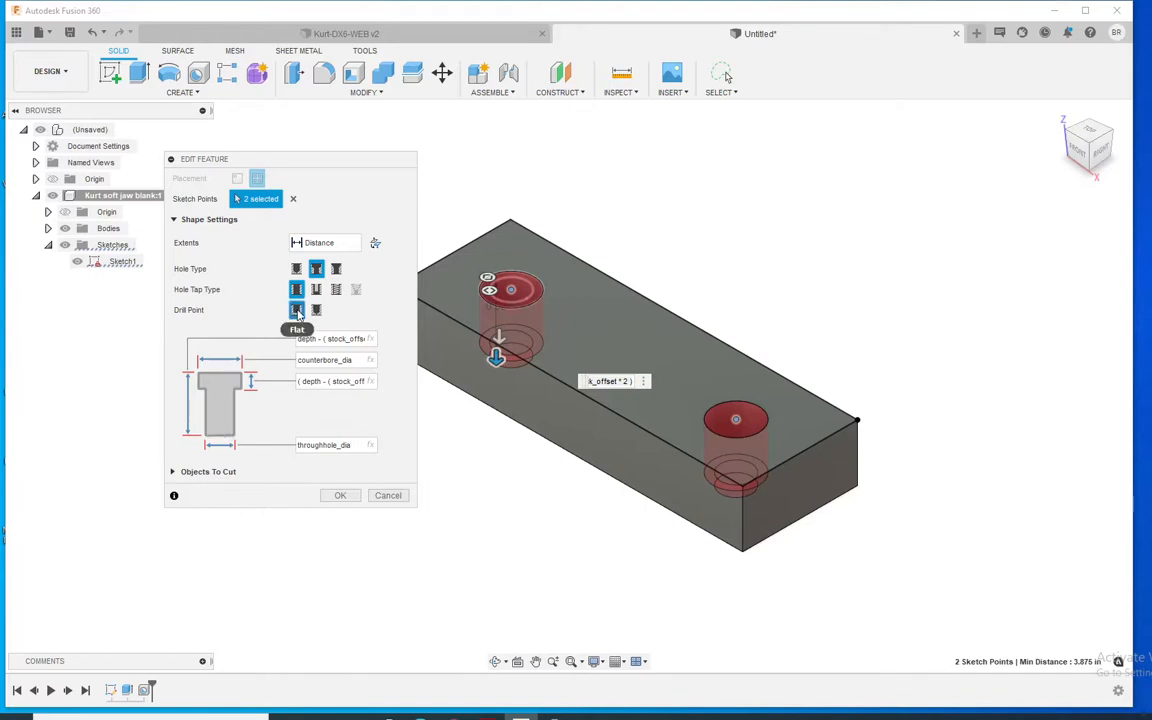
pyautogui.click(340, 496)
# - Measure the diameters of the counterbore's outer edge and the through hole's edge on one mounting hole
pyautogui.keyDown('shift'); pyautogui.moveTo(743, 360); pyautogui.dragTo(774, 391, button='middle'); pyautogui.keyUp('shift')
pyautogui.click(621, 73)
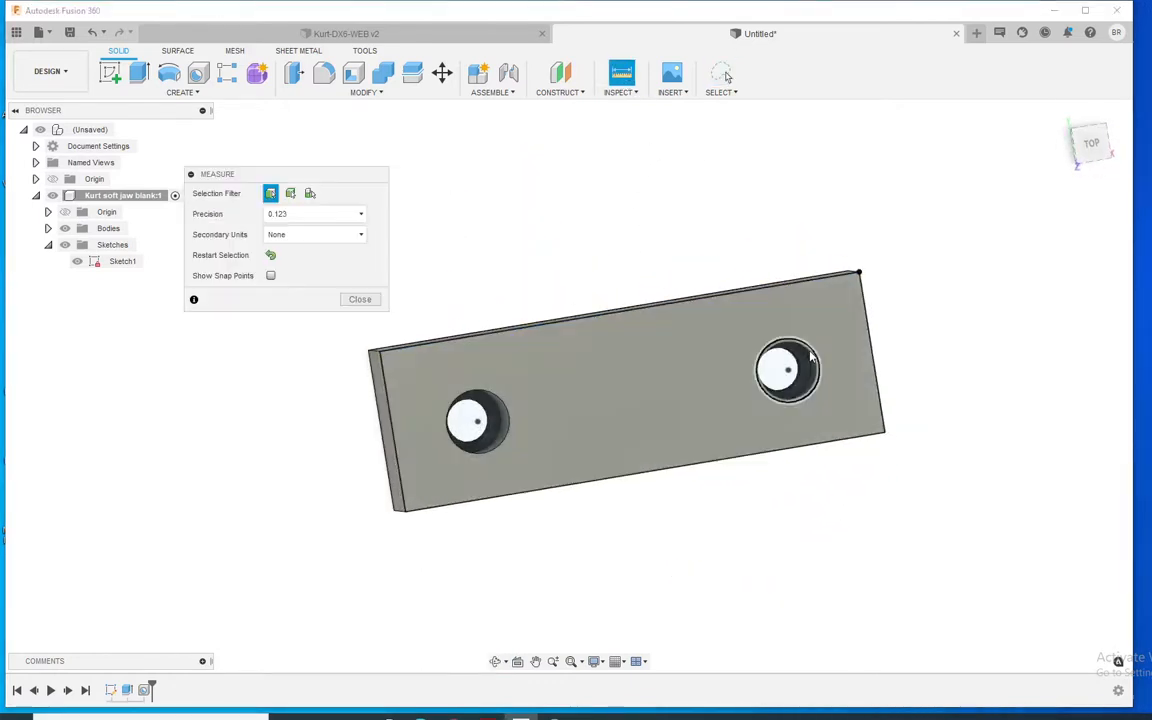
pyautogui.click(814, 354)
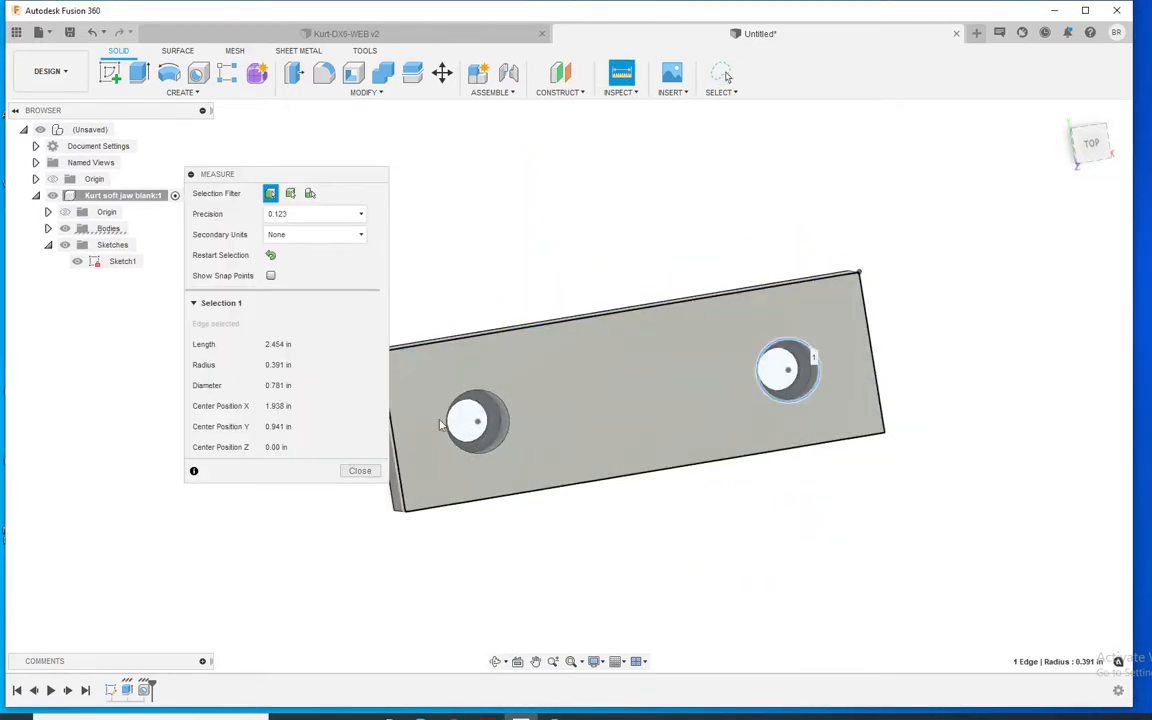
pyautogui.click(359, 470)
pyautogui.press('i')
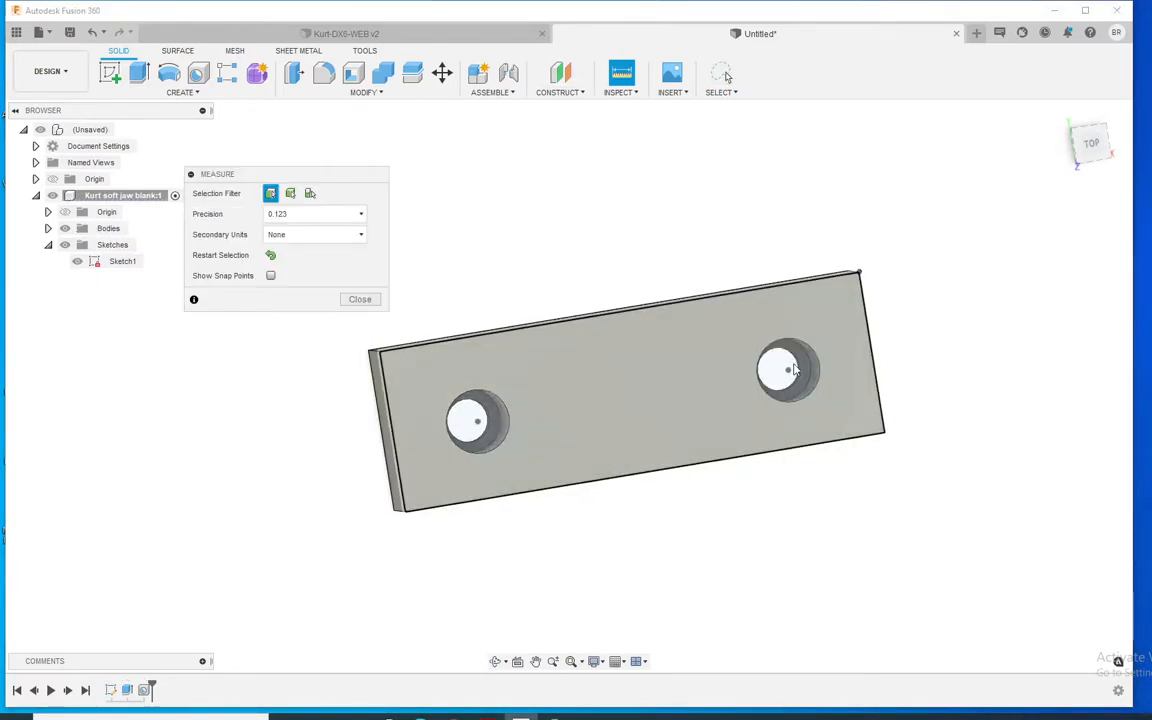
pyautogui.scroll(5, 799, 369)
pyautogui.click(801, 383)
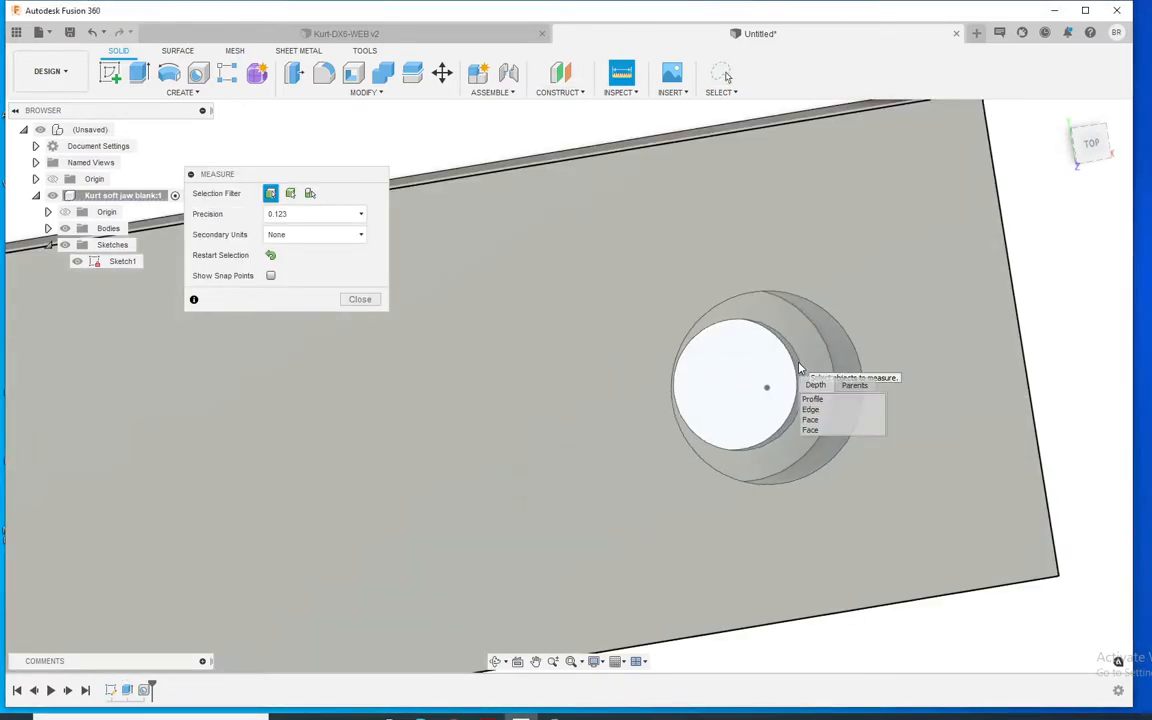
pyautogui.click(814, 410)
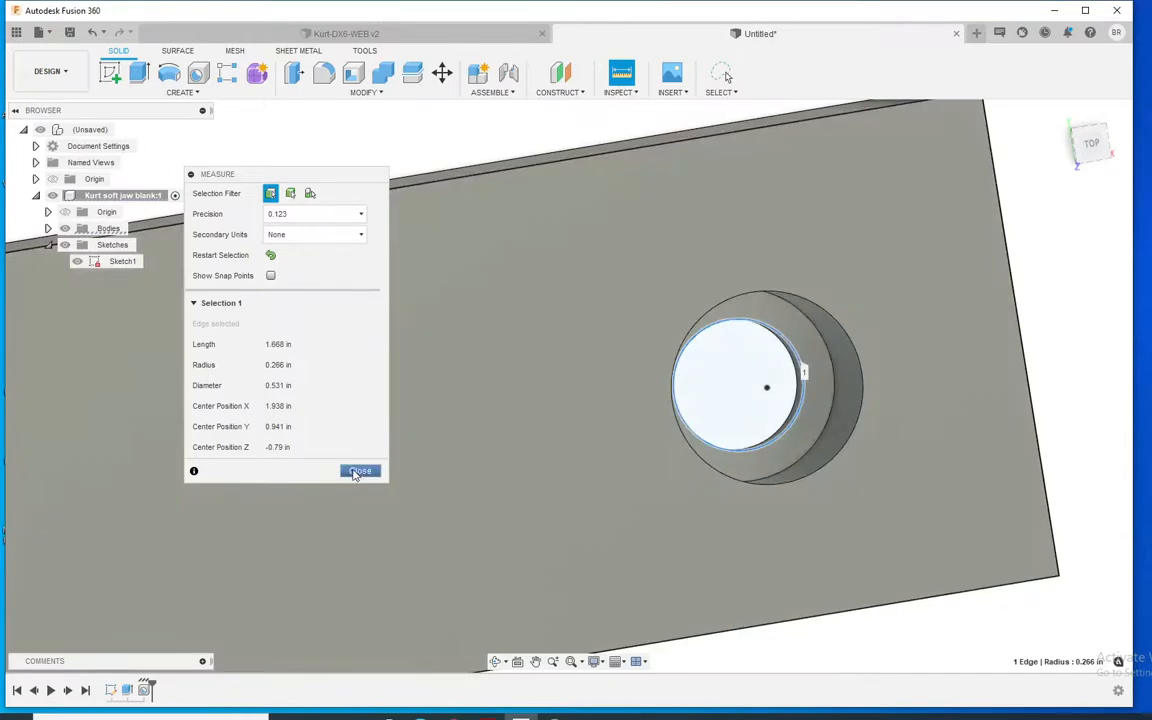
pyautogui.click(359, 470)
# - Hide Sketch1 and measure the distance between the through hole's upper and lower circular edges
pyautogui.scroll(-1, 425, 332)
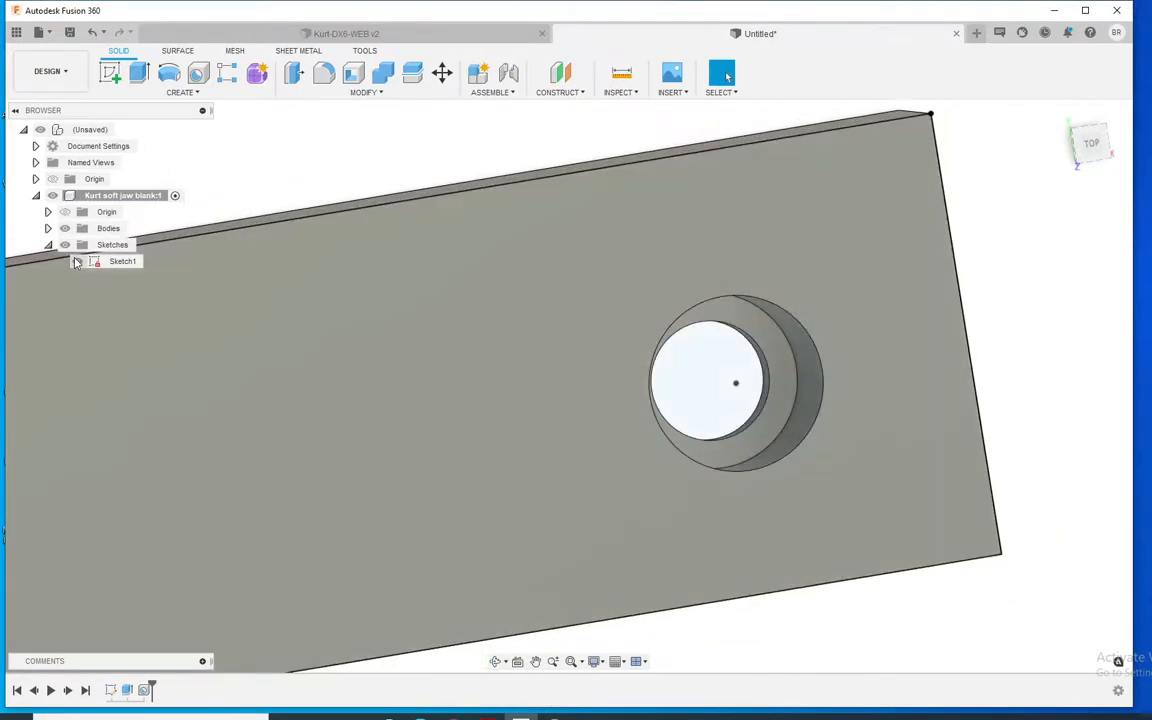
pyautogui.click(77, 261)
pyautogui.click(621, 72)
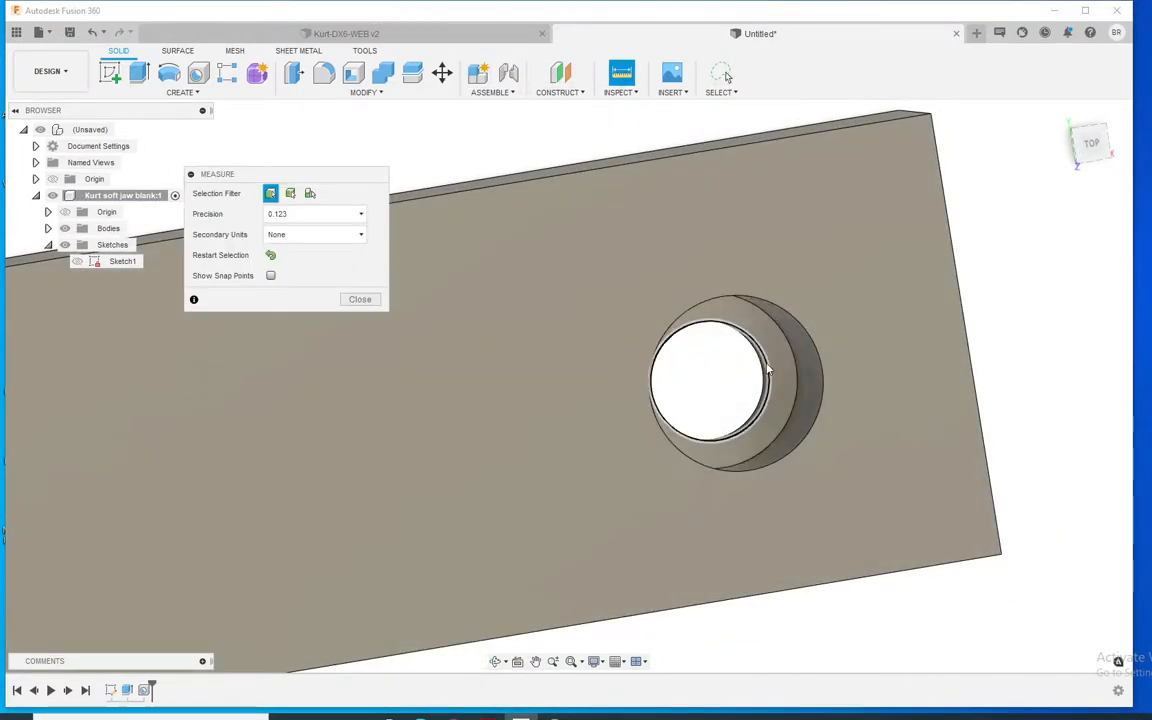
pyautogui.click(768, 373)
pyautogui.scroll(3, 768, 373)
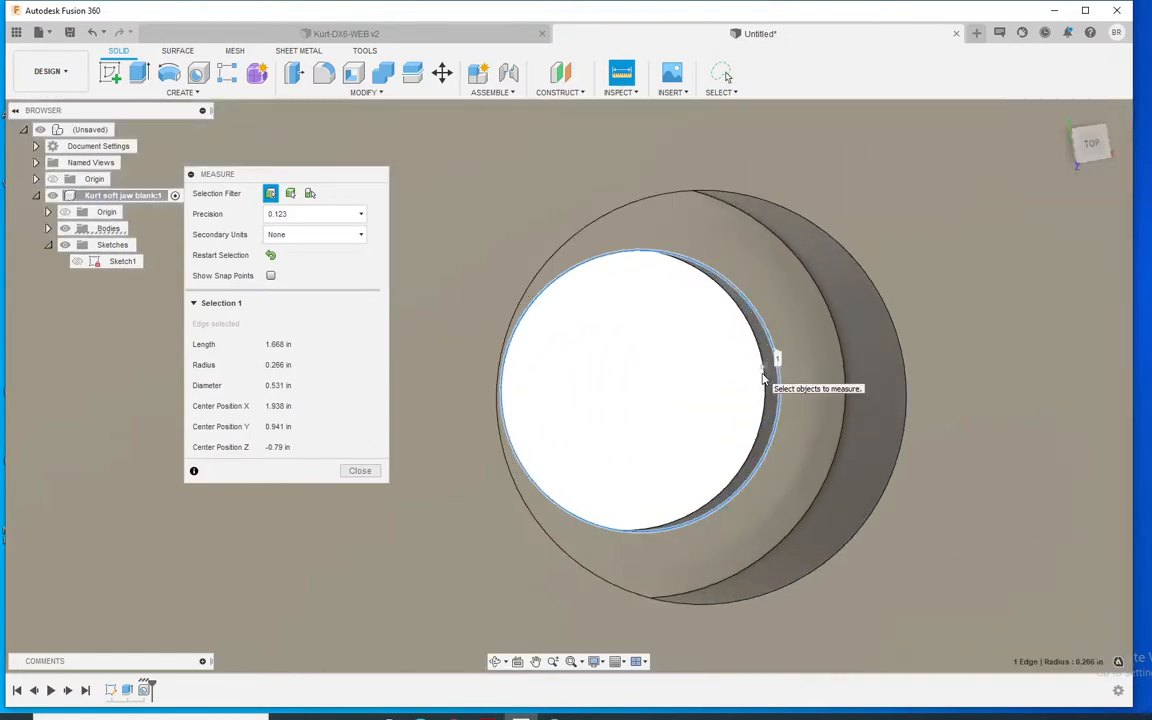
pyautogui.click(766, 375)
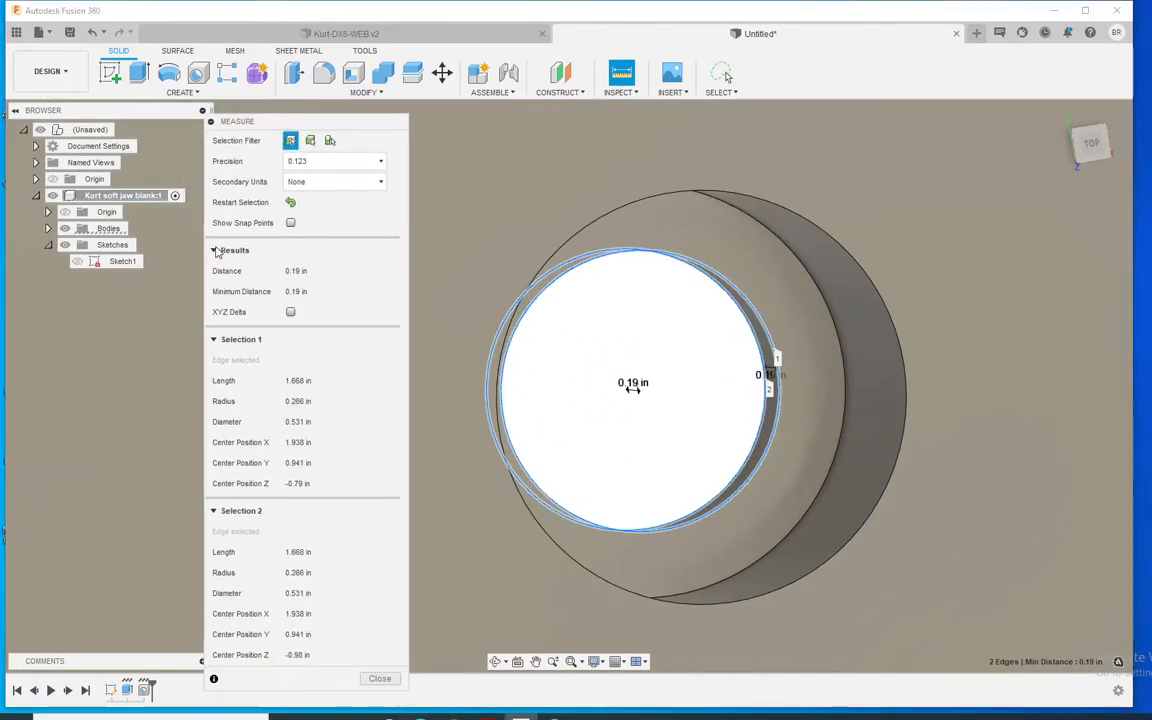
pyautogui.click(215, 252)
pyautogui.click(378, 617)
# - Edit Sketch1 and add a sketch point just inside the rectangle's upper-left corner
pyautogui.scroll(-5, 514, 480)
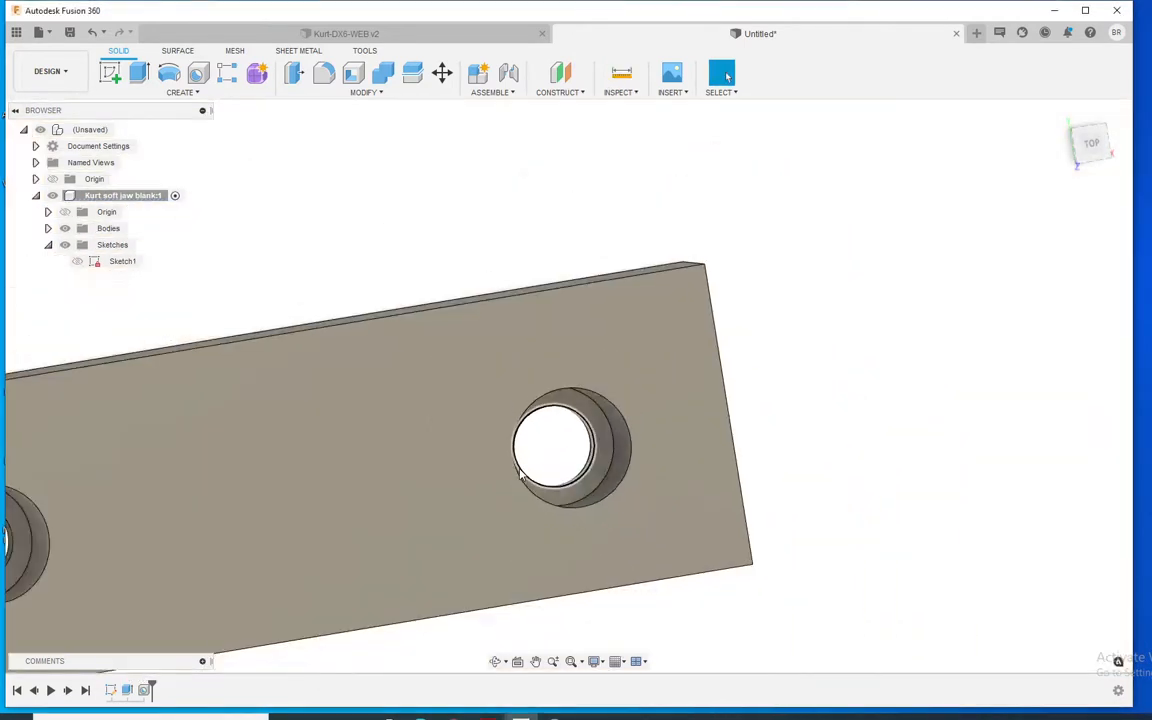
pyautogui.scroll(-4, 468, 368)
pyautogui.moveTo(481, 388)
pyautogui.keyDown('shift'); pyautogui.mouseDown(button='middle')
pyautogui.moveTo(442, 406)
pyautogui.moveTo(467, 397)
pyautogui.moveTo(463, 381)
pyautogui.mouseUp(button='middle'); pyautogui.keyUp('shift')
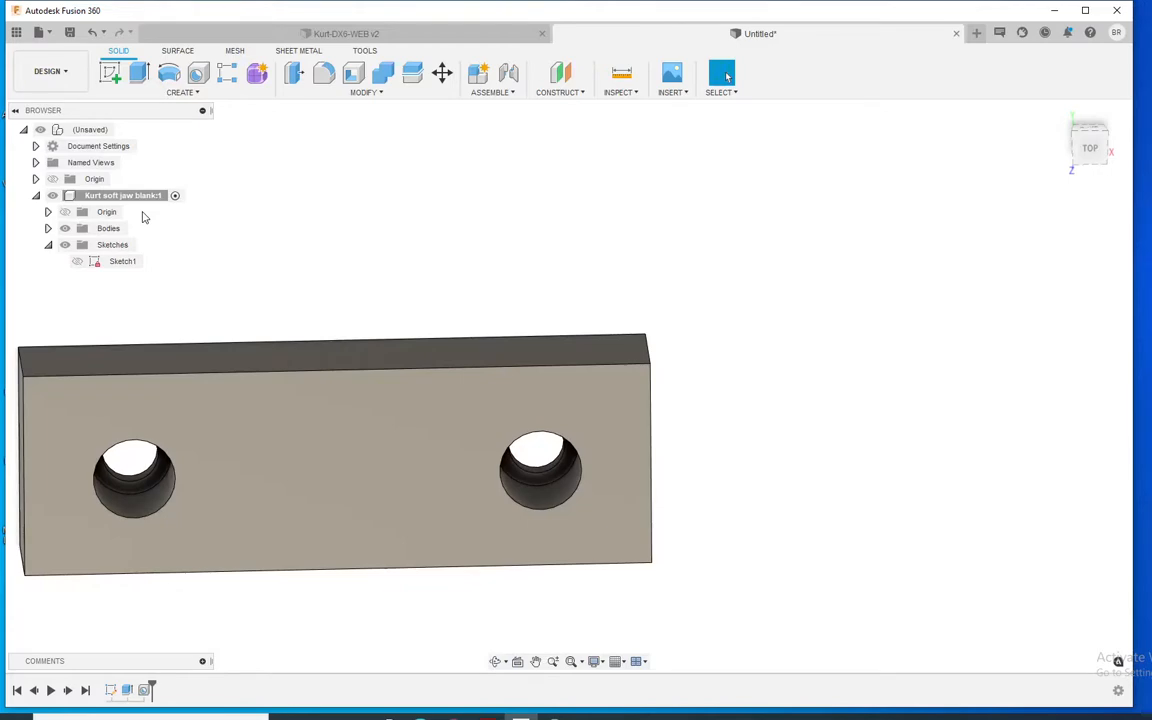
pyautogui.doubleClick(122, 261)
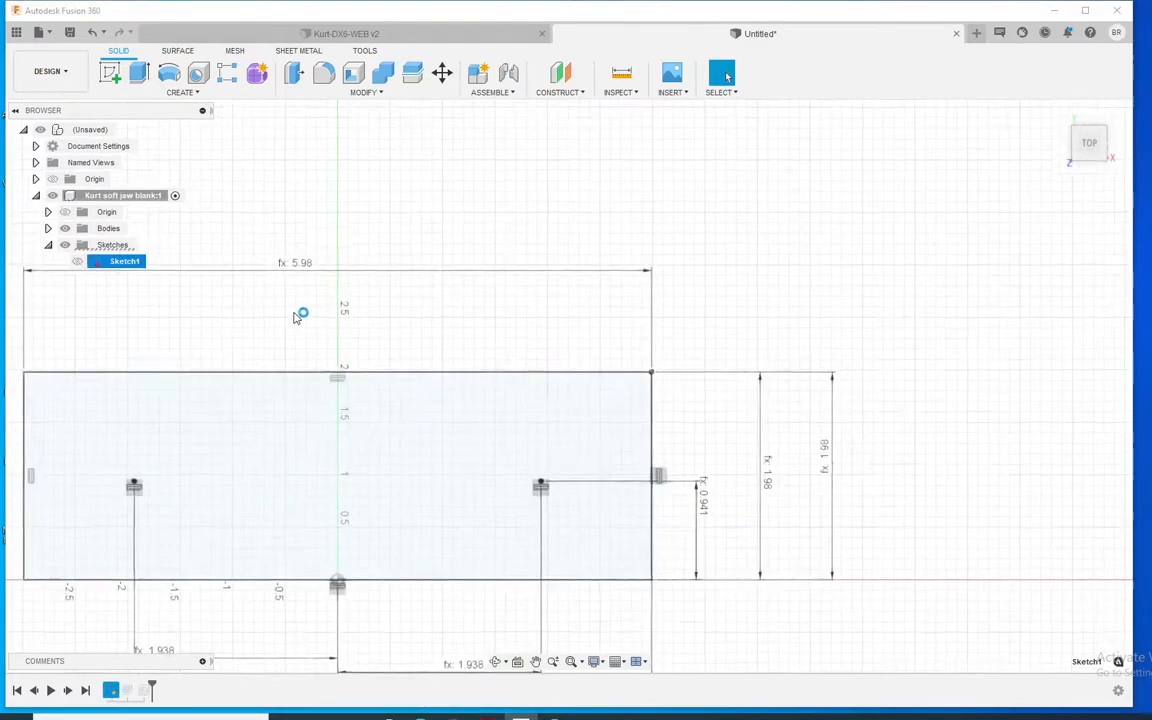
pyautogui.moveTo(213, 318)
pyautogui.mouseDown()
pyautogui.moveTo(784, 265)
pyautogui.moveTo(828, 237)
pyautogui.mouseUp()
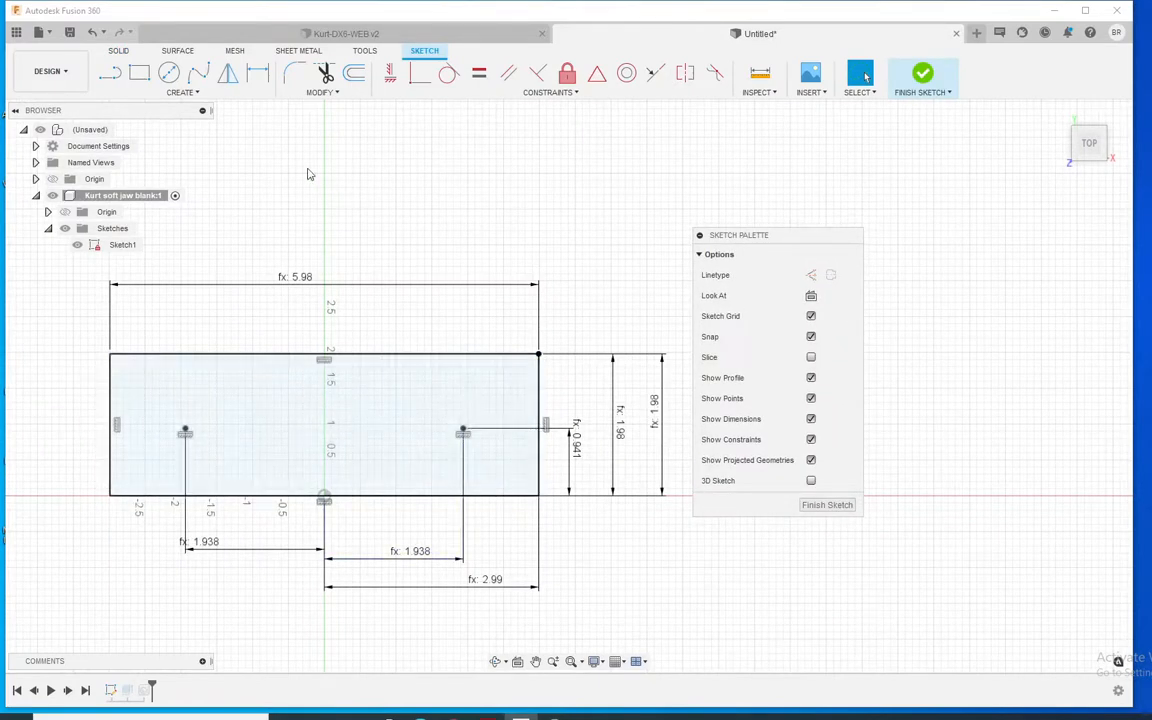
pyautogui.click(186, 92)
pyautogui.click(158, 245)
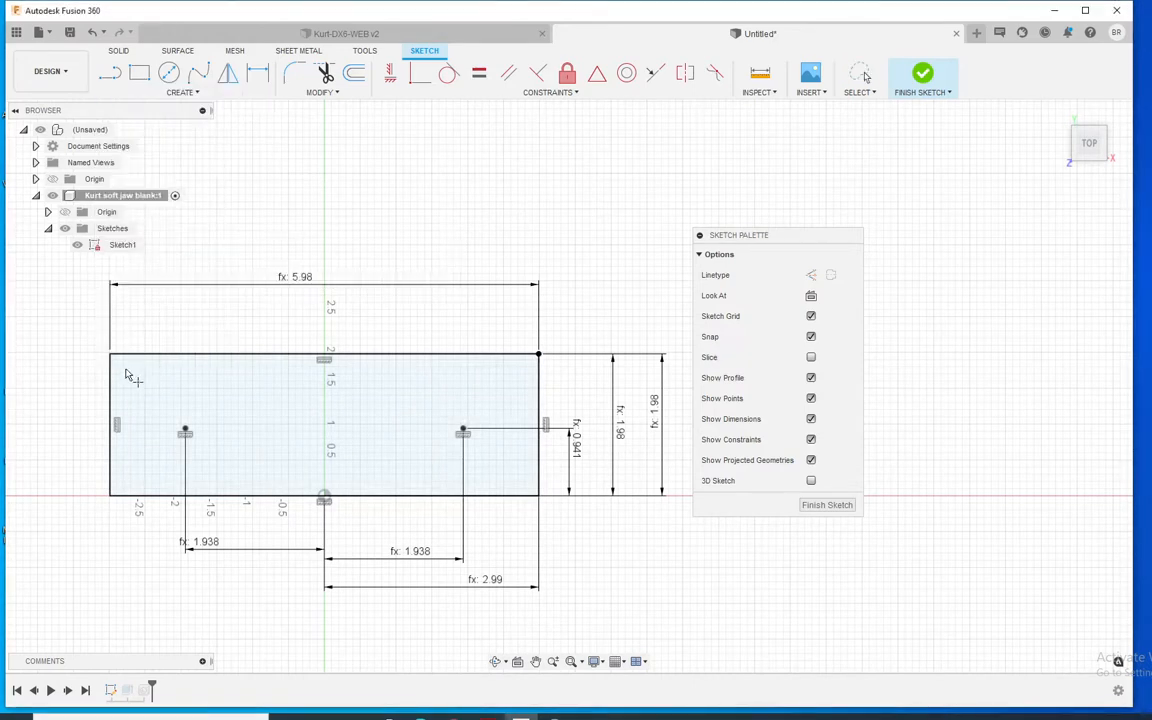
pyautogui.click(123, 366)
pyautogui.press('Escape')
# - Dimension the corner point 0.20 in from the rectangle's left edge and 0.20 in from its top edge, and finish the sketch
pyautogui.press('d')
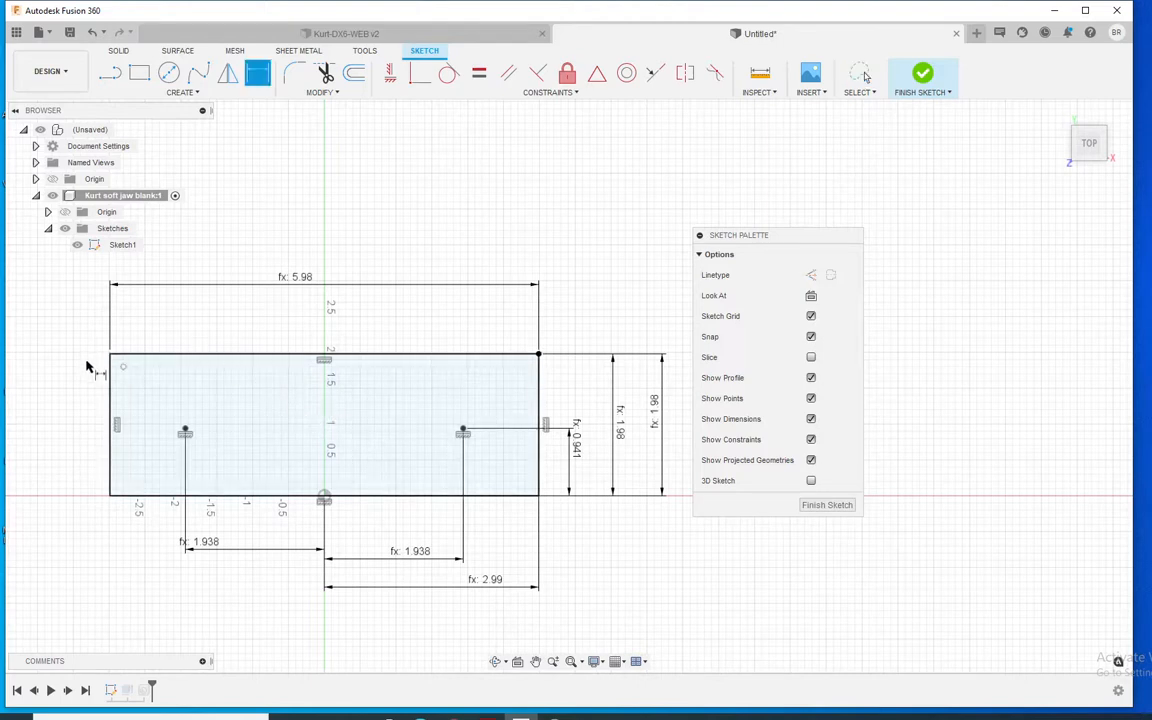
pyautogui.click(123, 366)
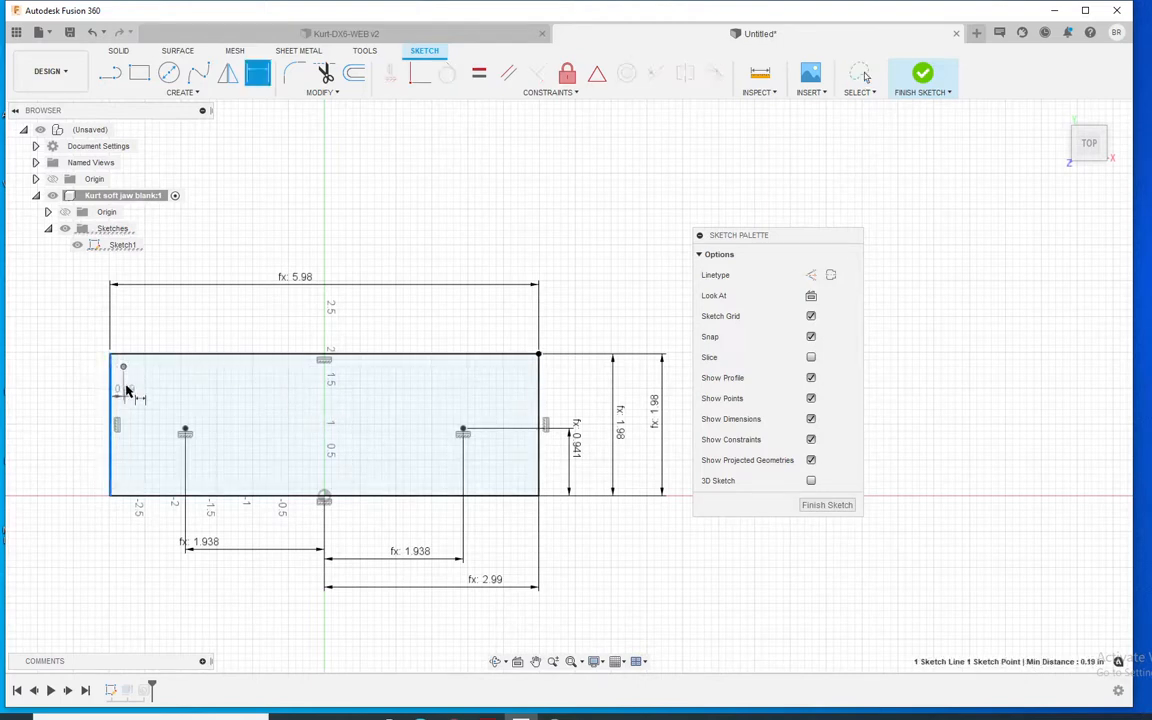
pyautogui.click(121, 312)
pyautogui.press('Return')
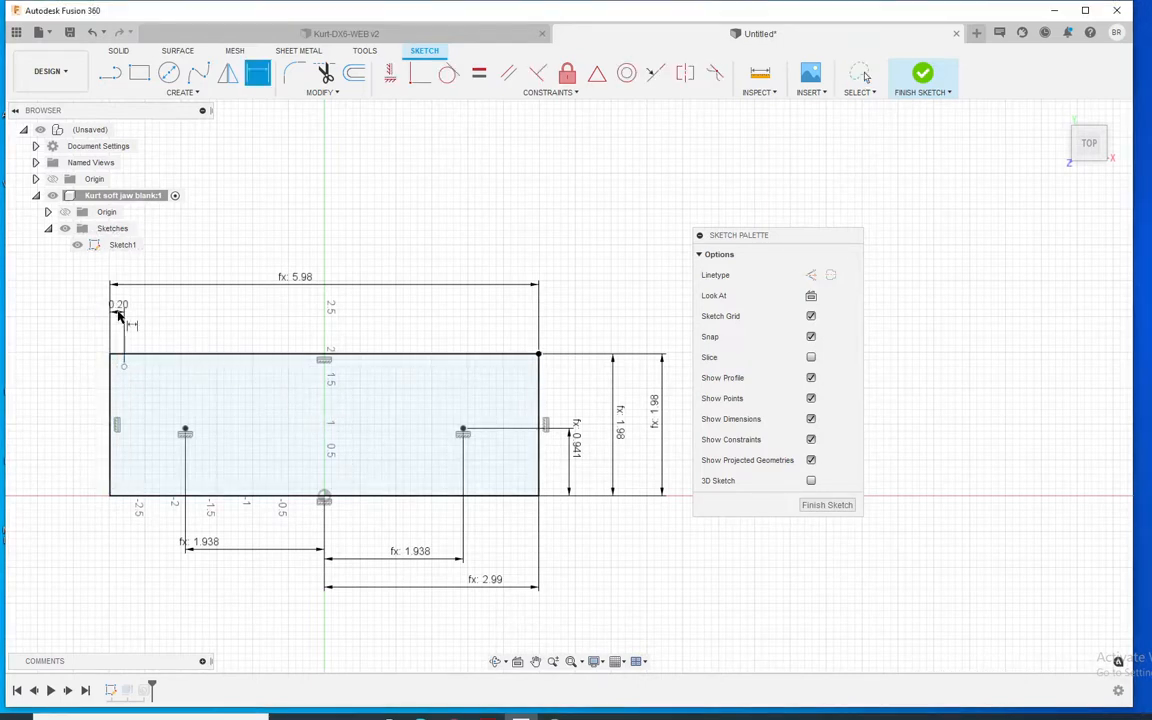
pyautogui.click(146, 356)
pyautogui.click(124, 366)
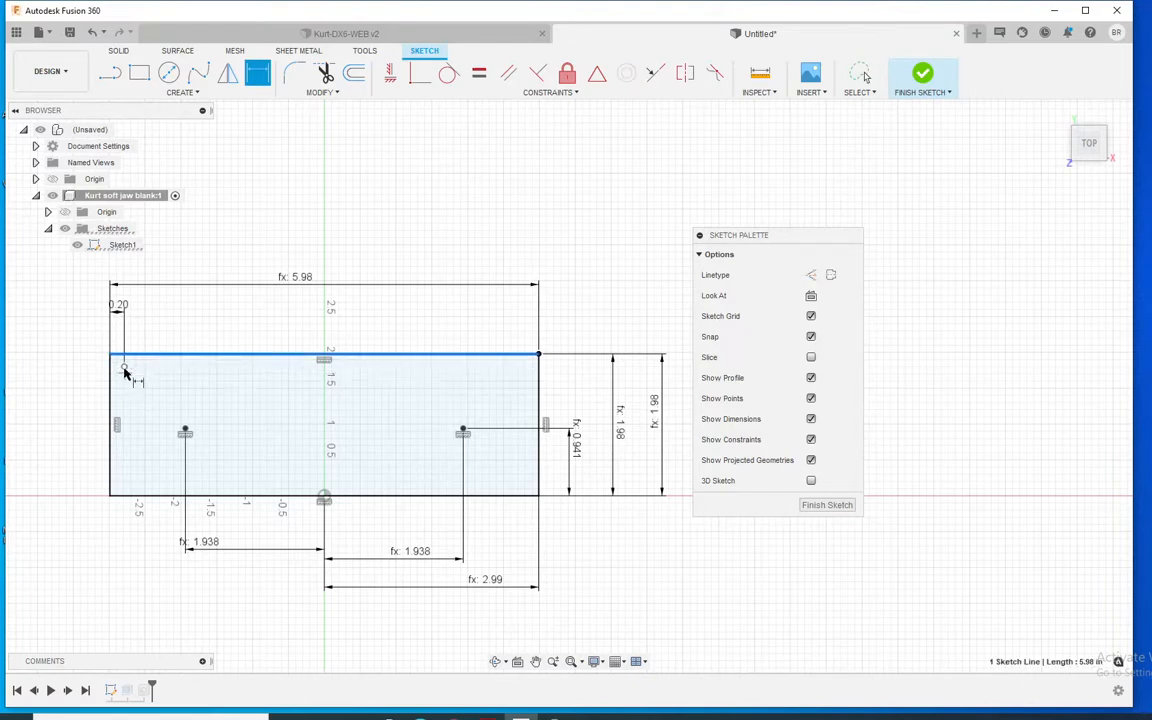
pyautogui.click(150, 334)
pyautogui.press('Return')
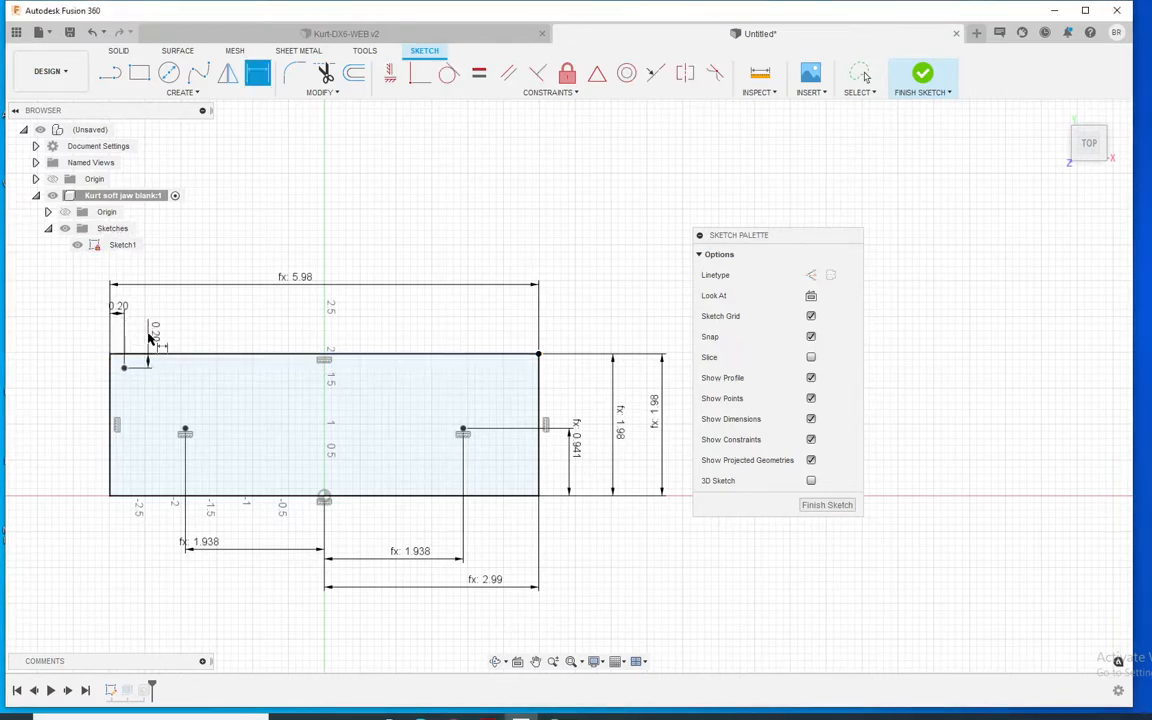
pyautogui.click(827, 504)
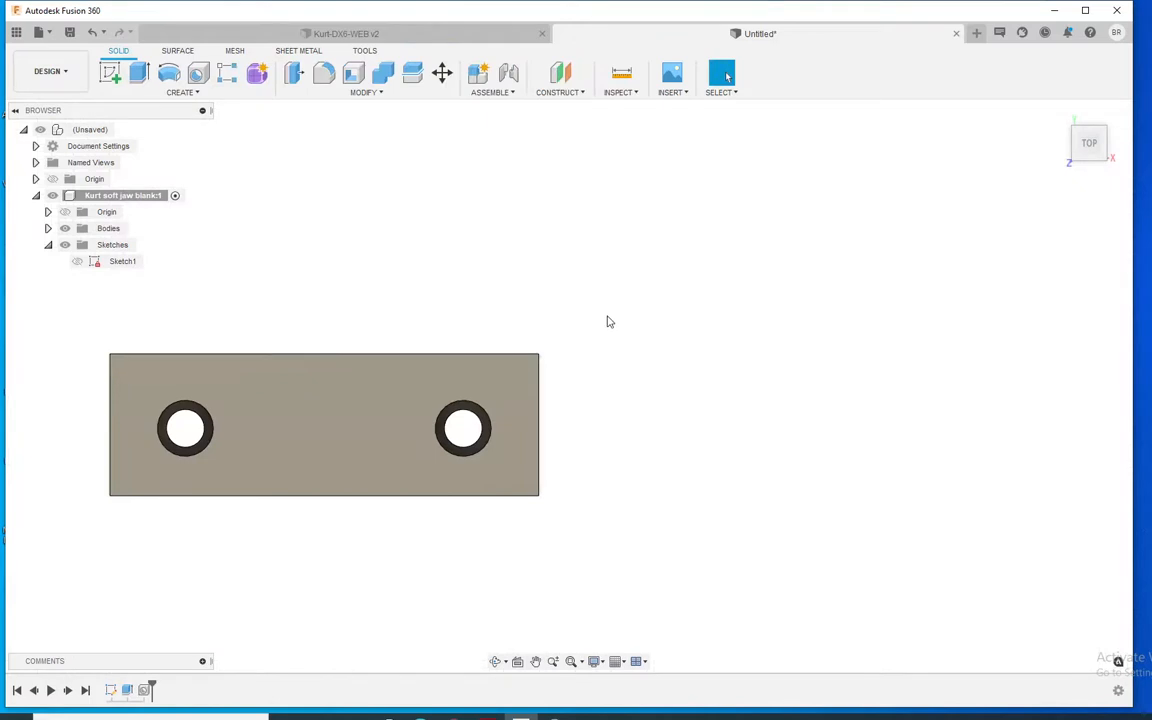
# - Show Sketch1 over the body to check the new corner point, and hide the sketch again
pyautogui.click(77, 261)
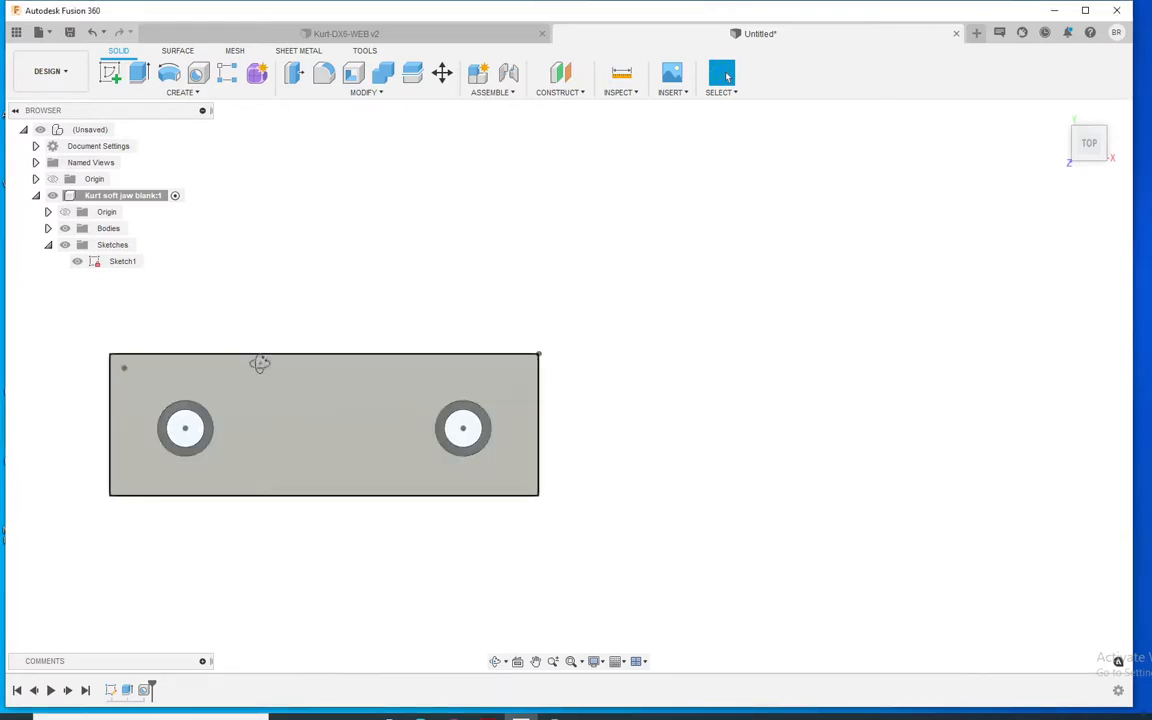
pyautogui.keyDown('shift'); pyautogui.moveTo(259, 364); pyautogui.dragTo(329, 319, button='middle'); pyautogui.keyUp('shift')
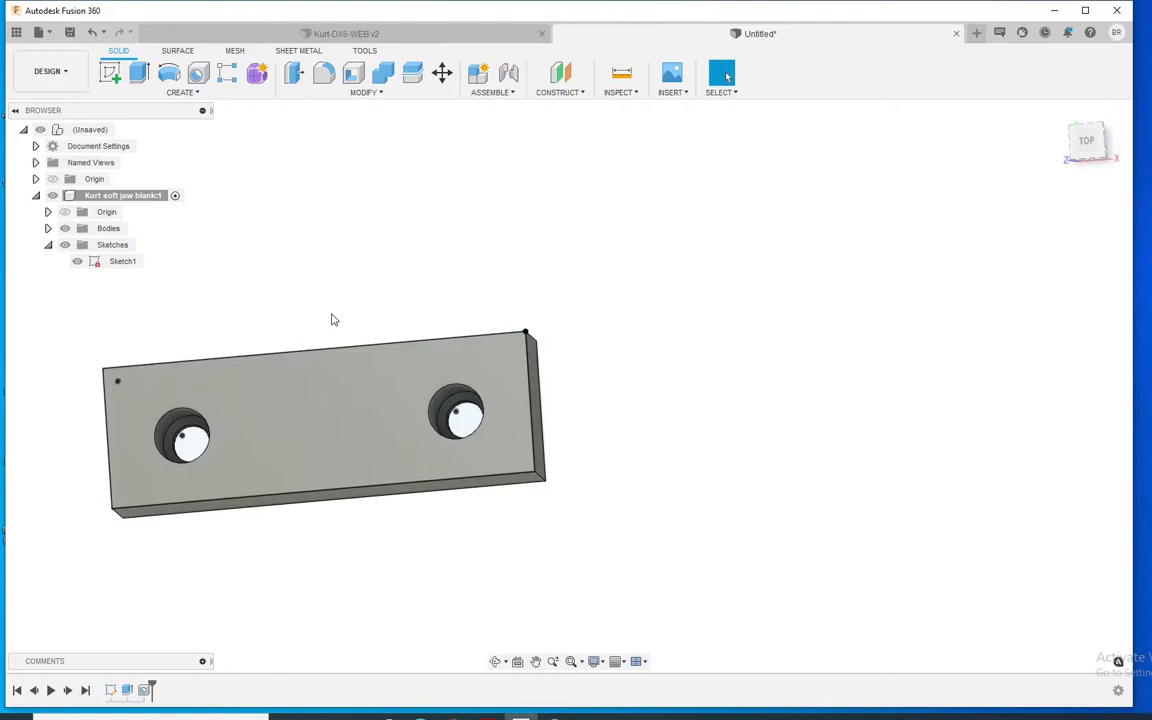
pyautogui.click(78, 261)
# - Set the length user parameter to 8 in and measure the block's long upper edge
pyautogui.moveTo(231, 352)
pyautogui.keyDown('shift'); pyautogui.mouseDown(button='middle')
pyautogui.moveTo(605, 327)
pyautogui.moveTo(581, 319)
pyautogui.mouseUp(button='middle'); pyautogui.keyUp('shift')
pyautogui.click(362, 93)
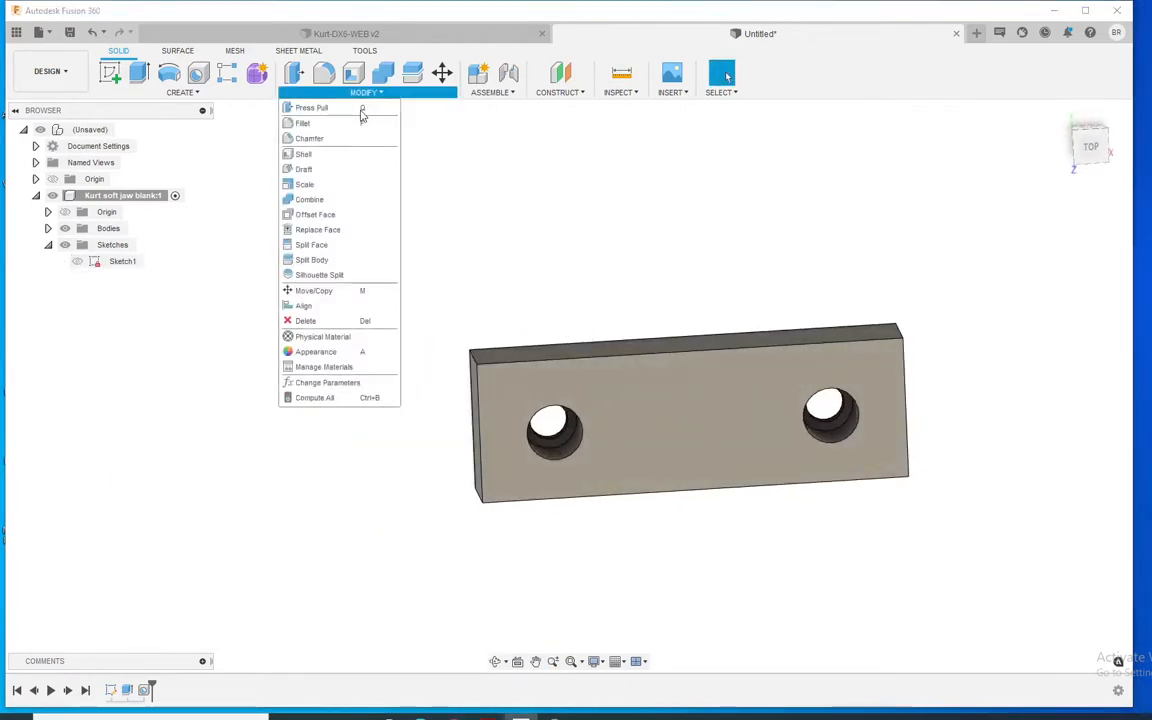
pyautogui.click(338, 394)
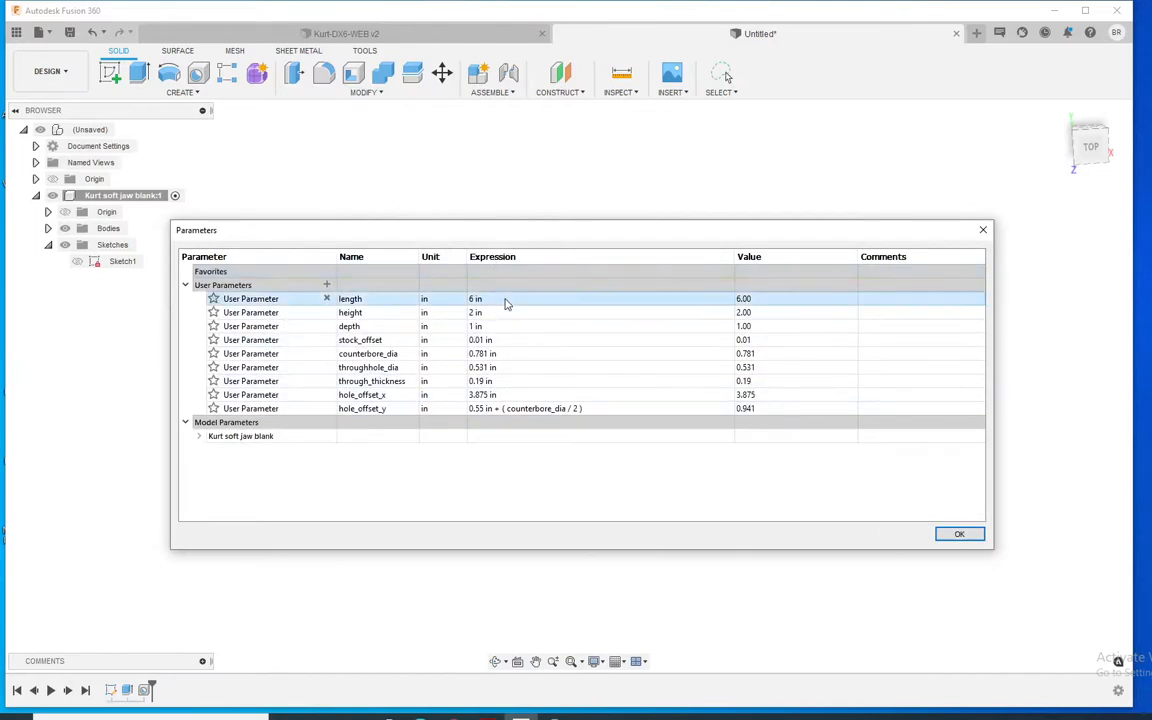
pyautogui.doubleClick(506, 300)
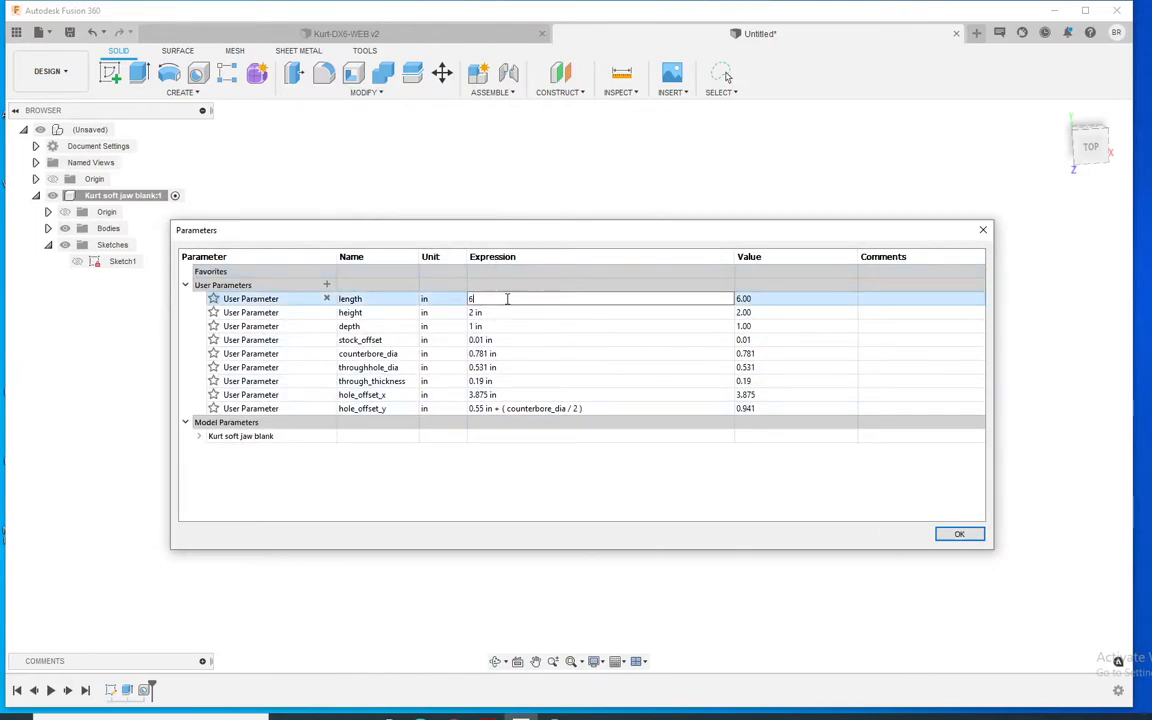
pyautogui.write('8 in')
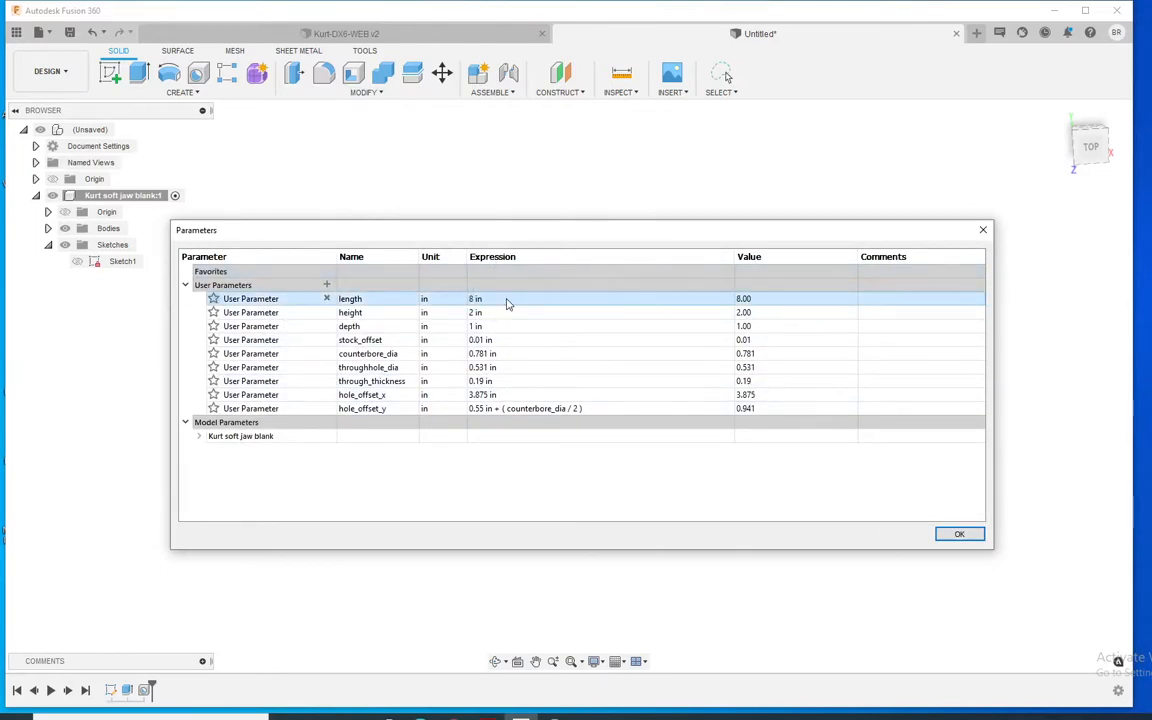
pyautogui.click(959, 534)
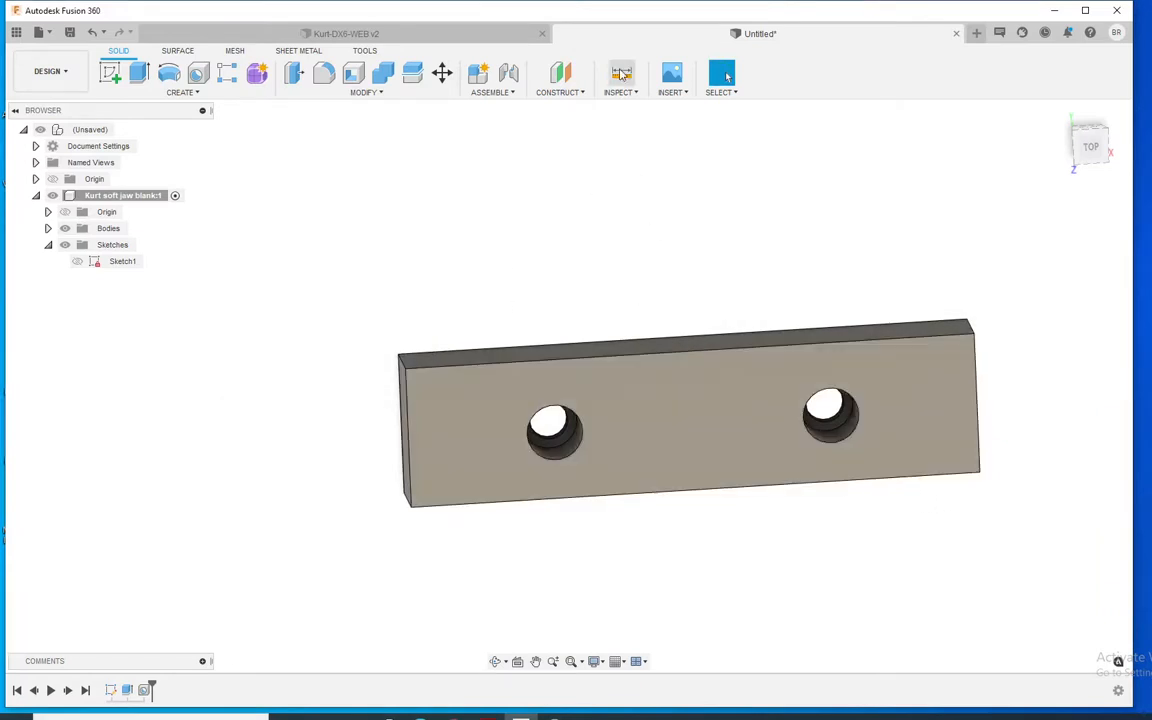
pyautogui.press('i')
pyautogui.click(699, 357)
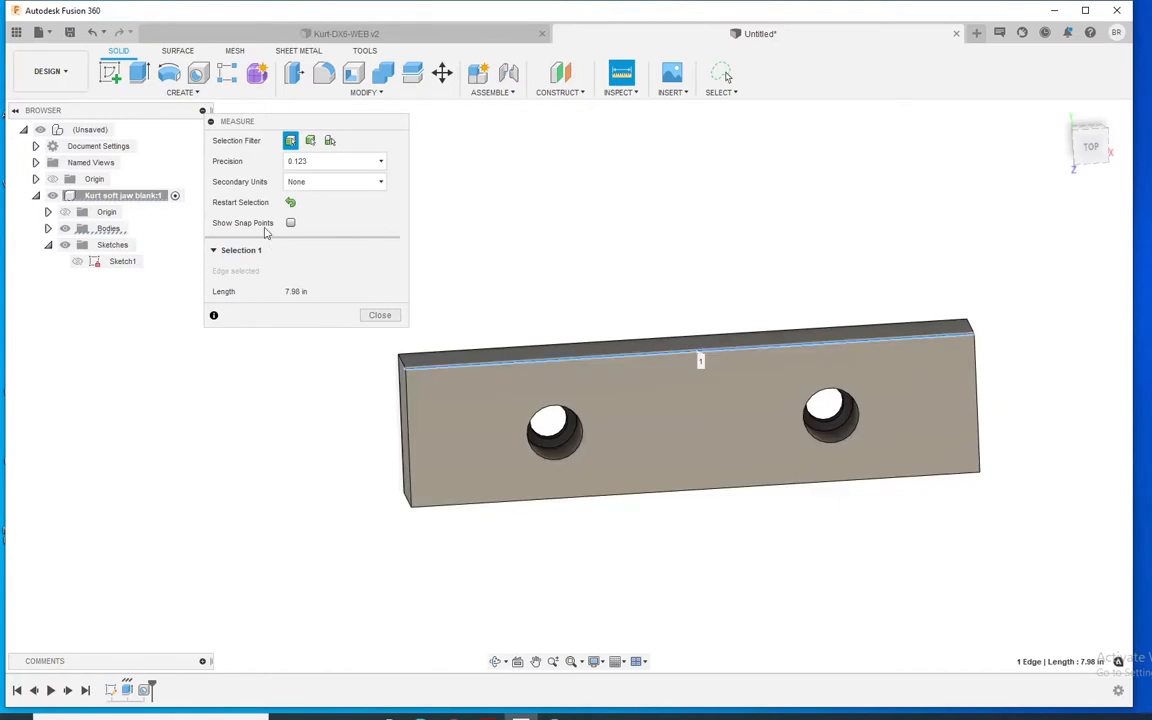
# - Measure the gap from each counterbore's rim to the nearest end edge of the block's front face
pyautogui.click(290, 202)
pyautogui.click(529, 430)
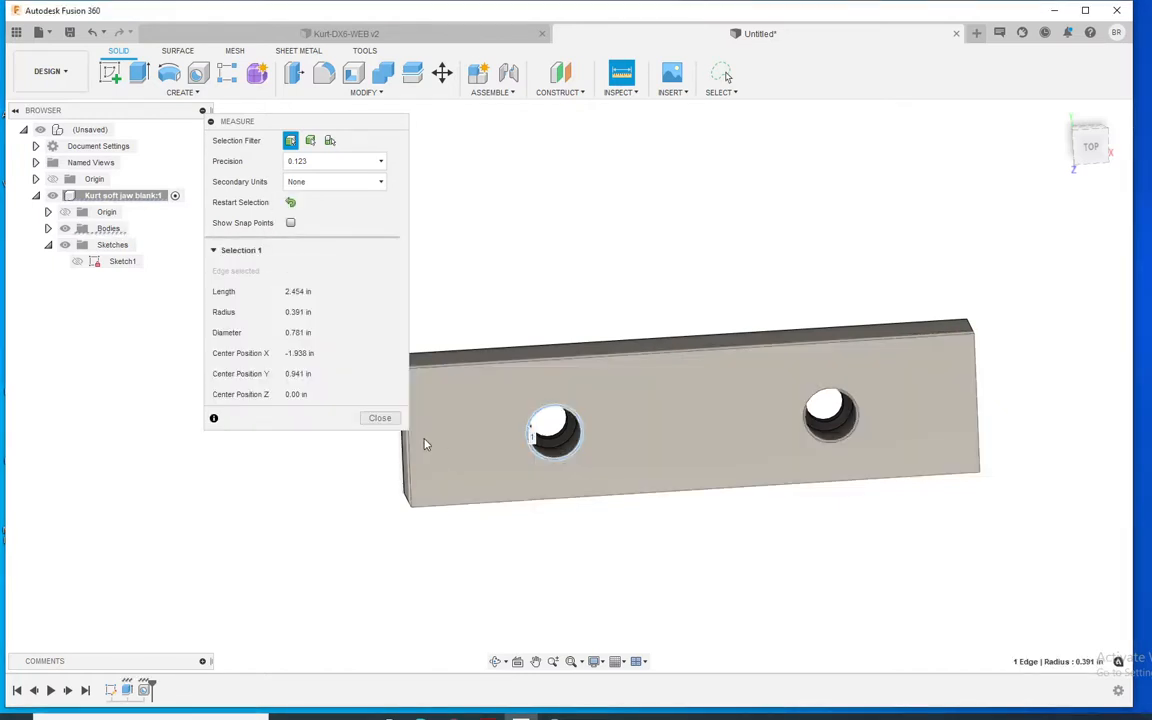
pyautogui.click(408, 445)
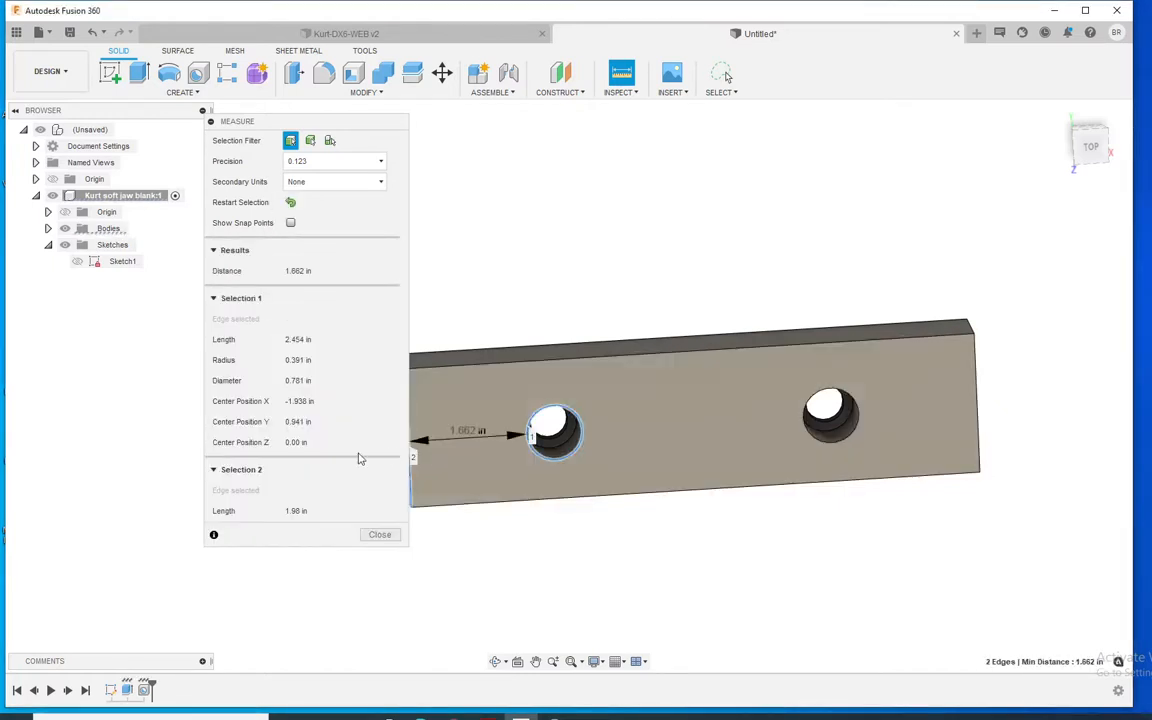
pyautogui.click(290, 202)
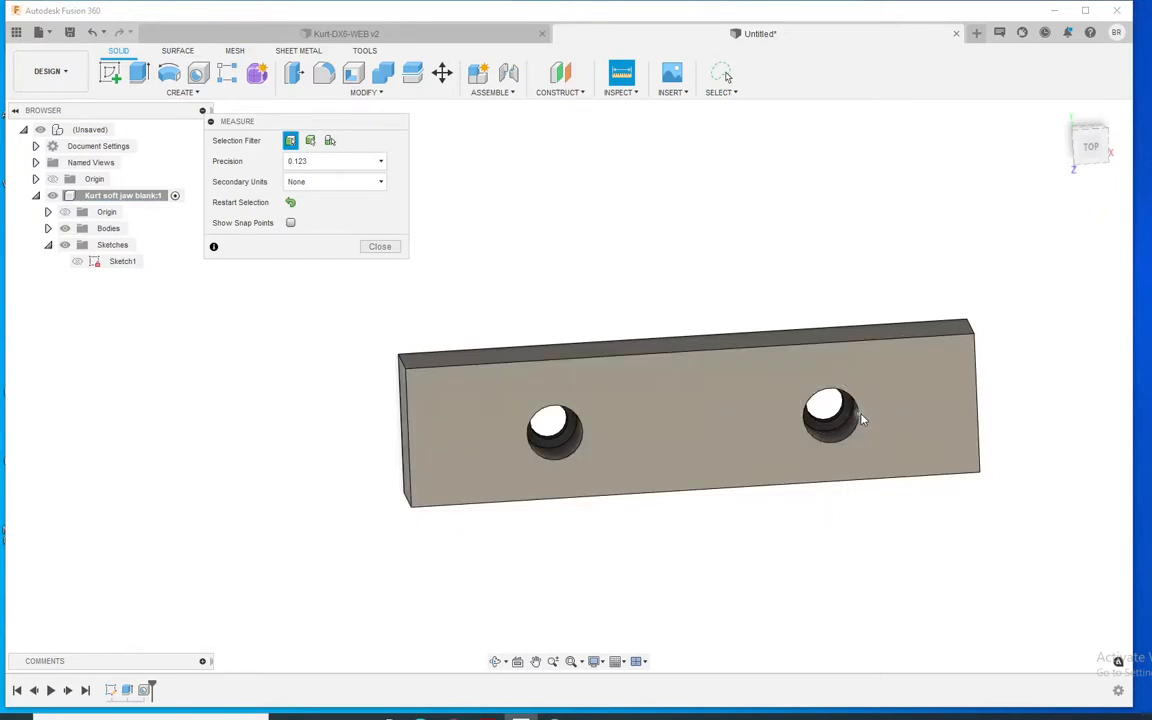
pyautogui.click(862, 422)
pyautogui.click(980, 418)
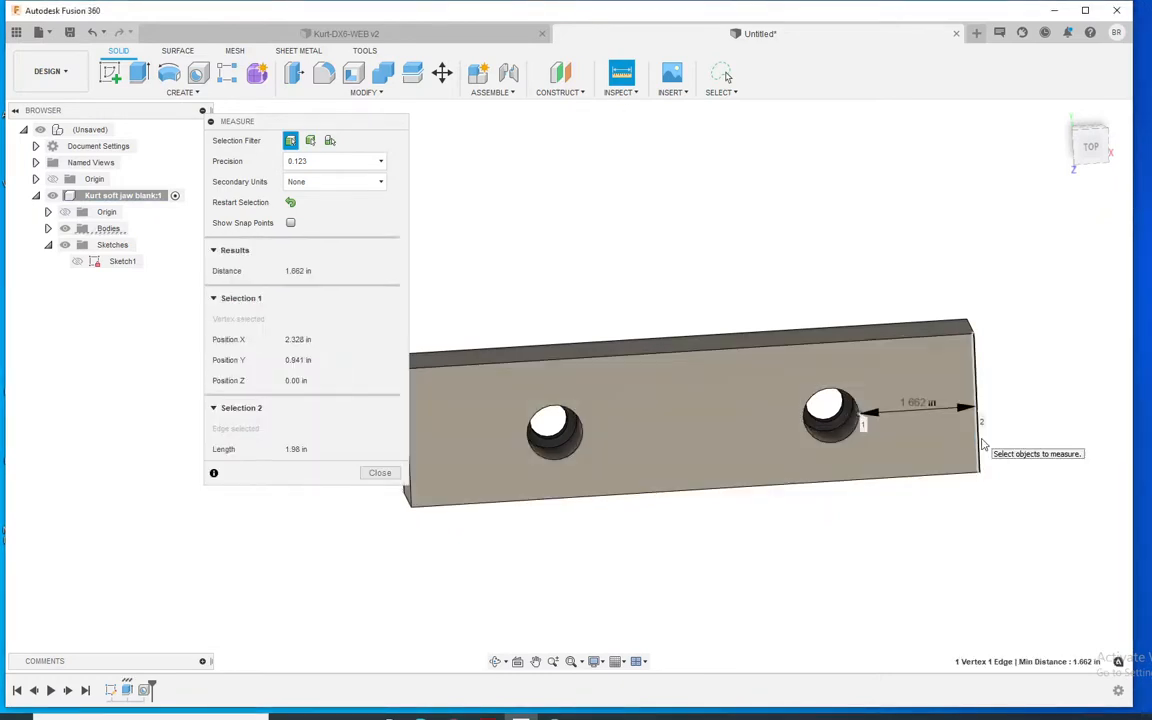
pyautogui.click(291, 202)
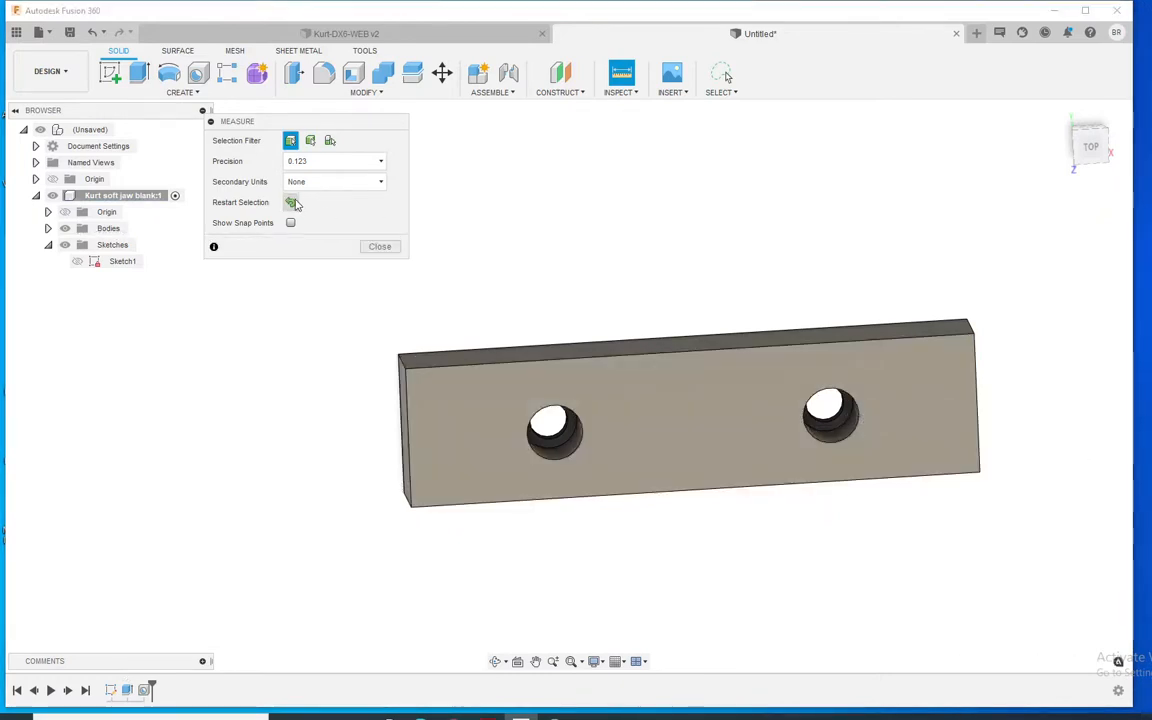
pyautogui.click(378, 247)
# - Set the length user parameter to 6 in and the depth user parameter to 2 in
pyautogui.click(368, 92)
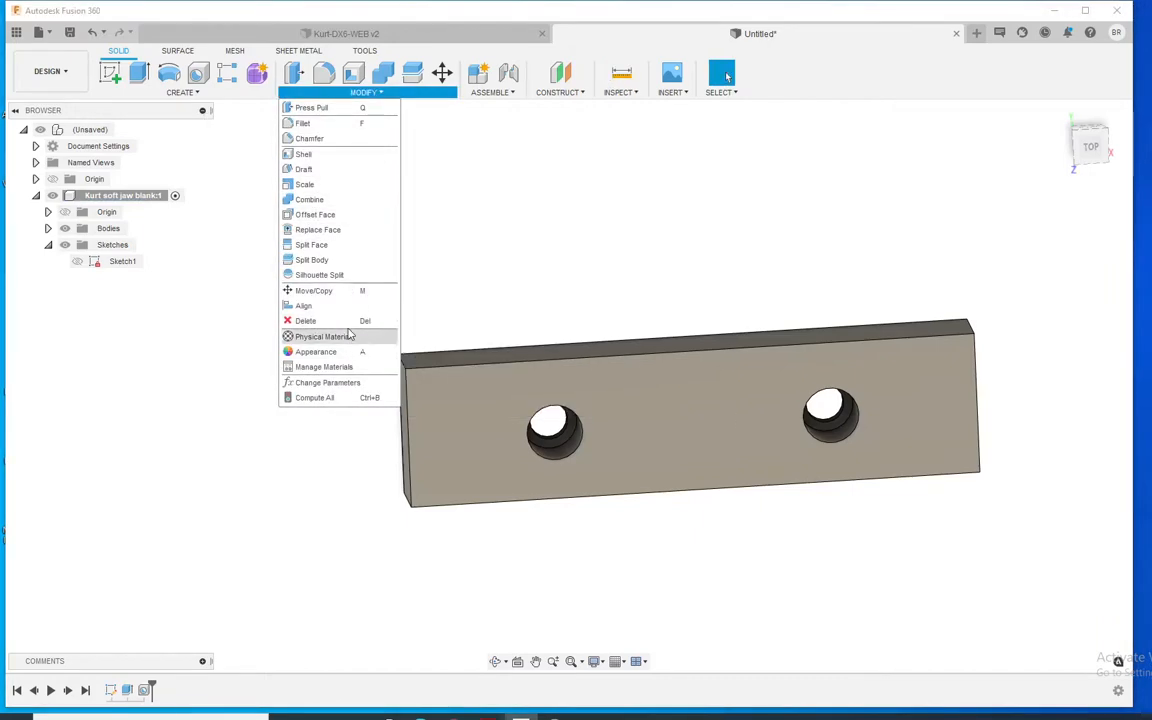
pyautogui.click(340, 382)
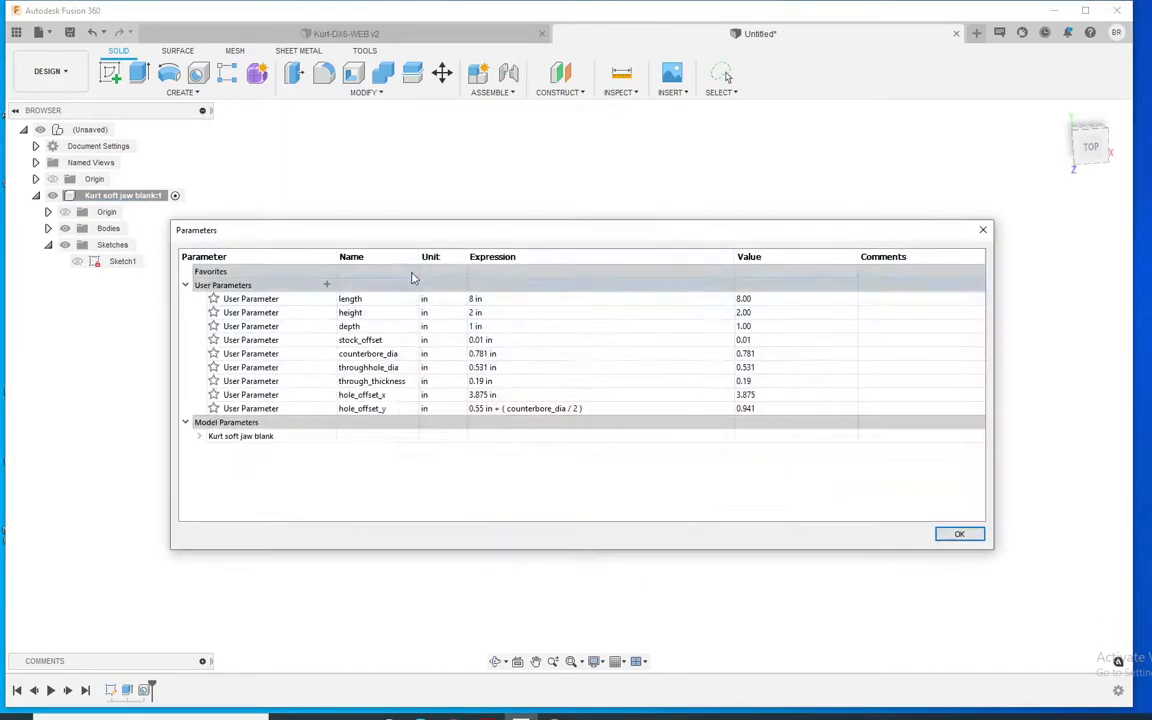
pyautogui.doubleClick(493, 300)
pyautogui.moveTo(493, 300); pyautogui.dragTo(465, 300)
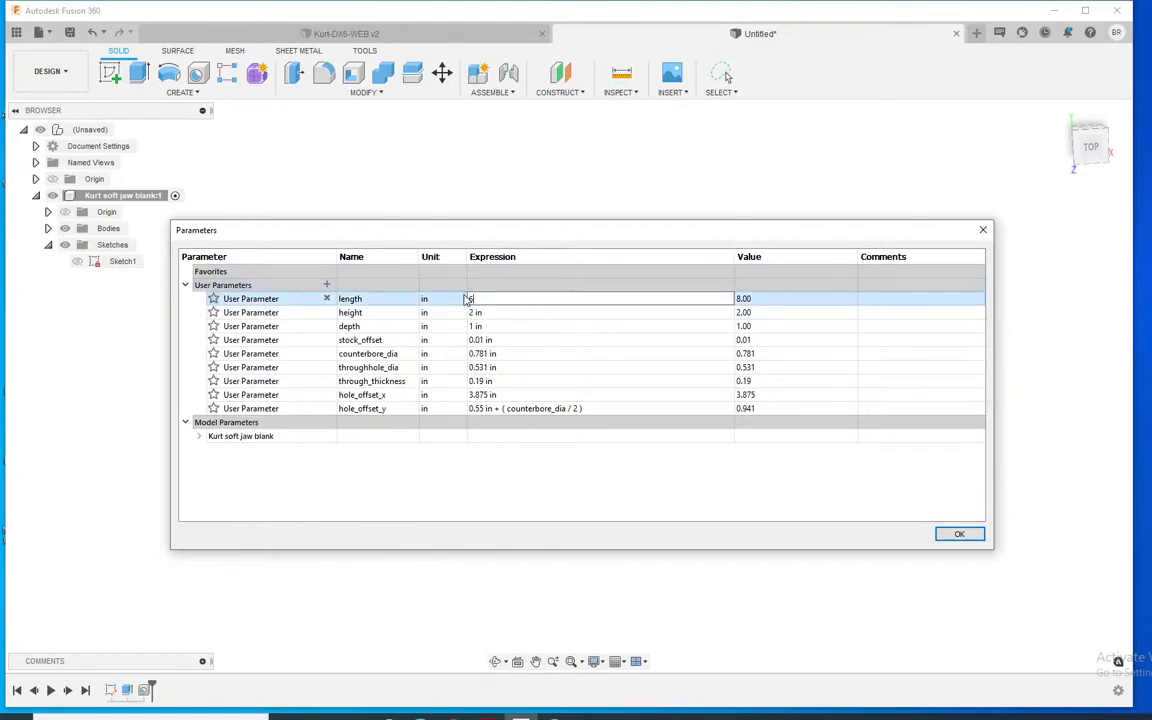
pyautogui.press('Tab')
pyautogui.press('Tab')
pyautogui.write('2')
pyautogui.press('Return')
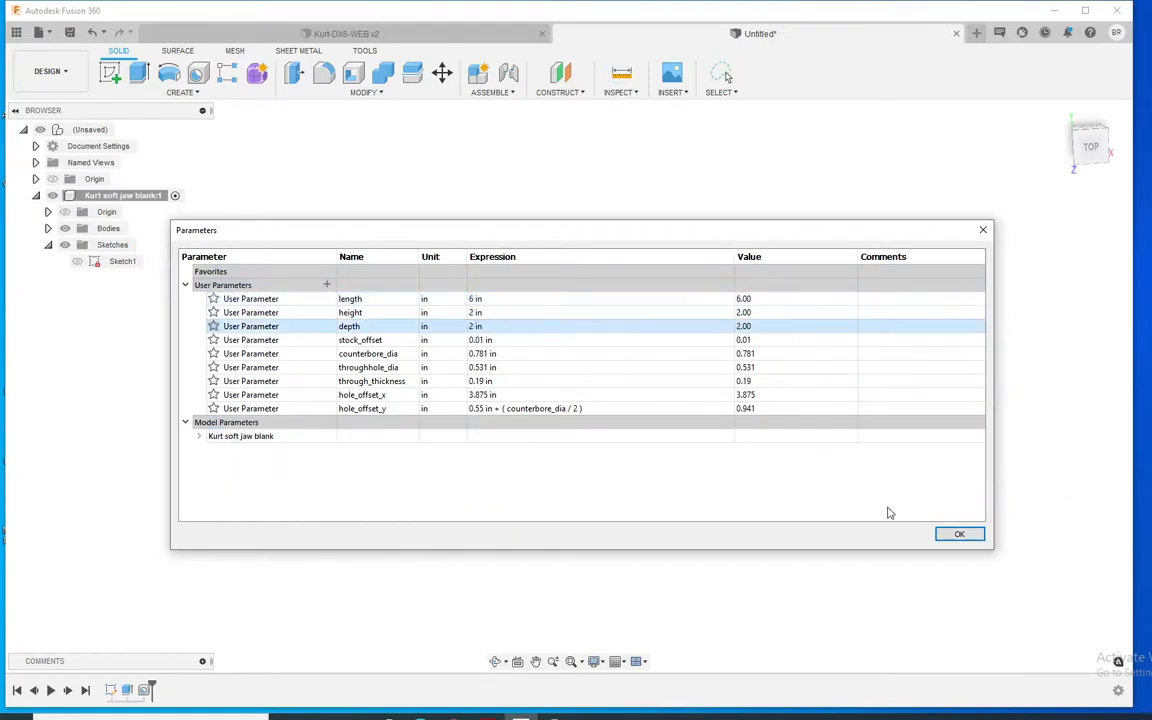
pyautogui.click(958, 534)
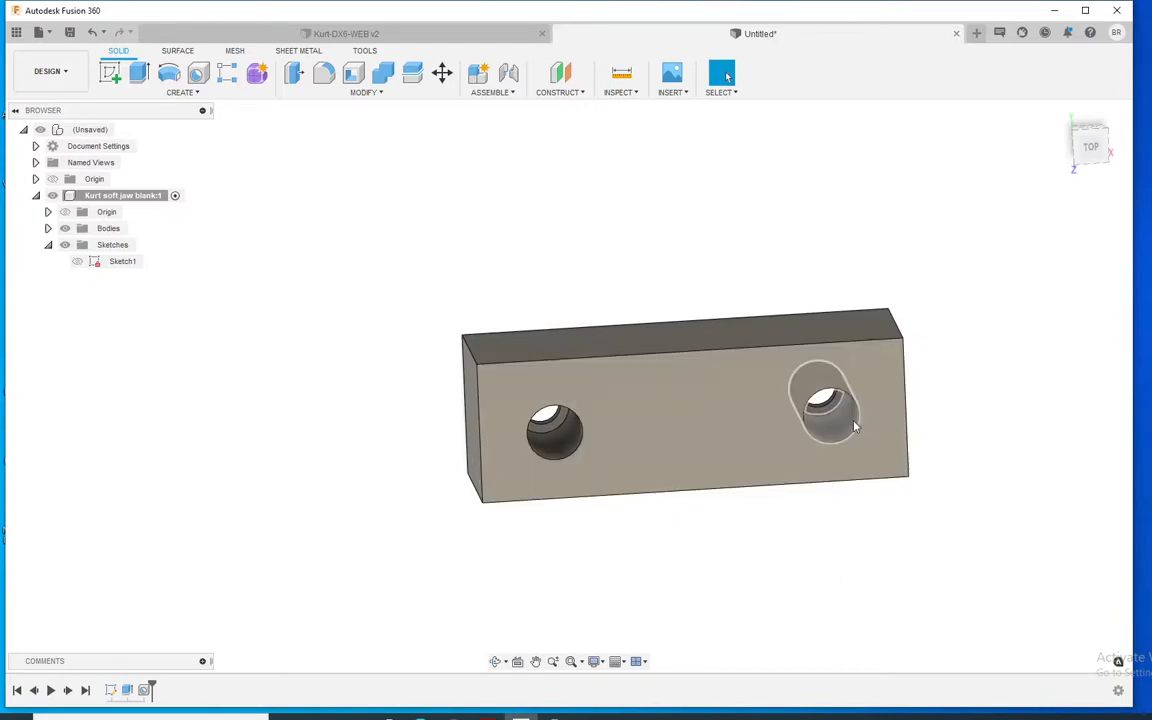
# - Measure the short upper edge at the block's right end to check its depth
pyautogui.scroll(3, 768, 309)
pyautogui.click(624, 82)
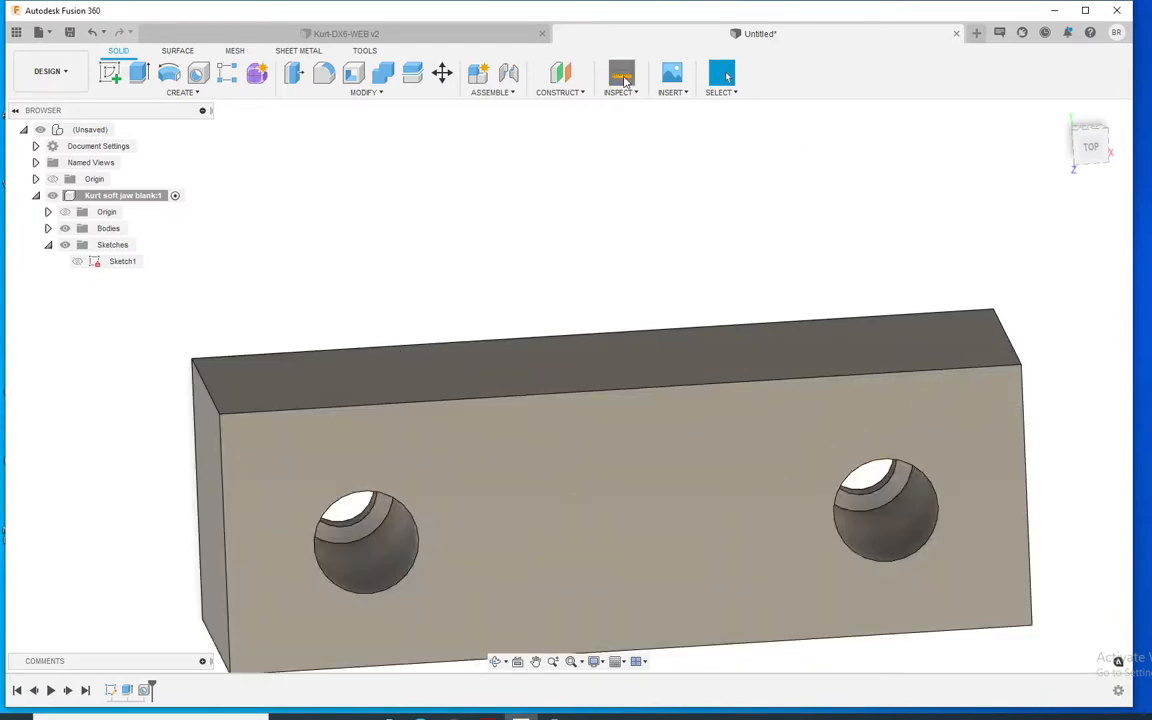
pyautogui.click(1005, 333)
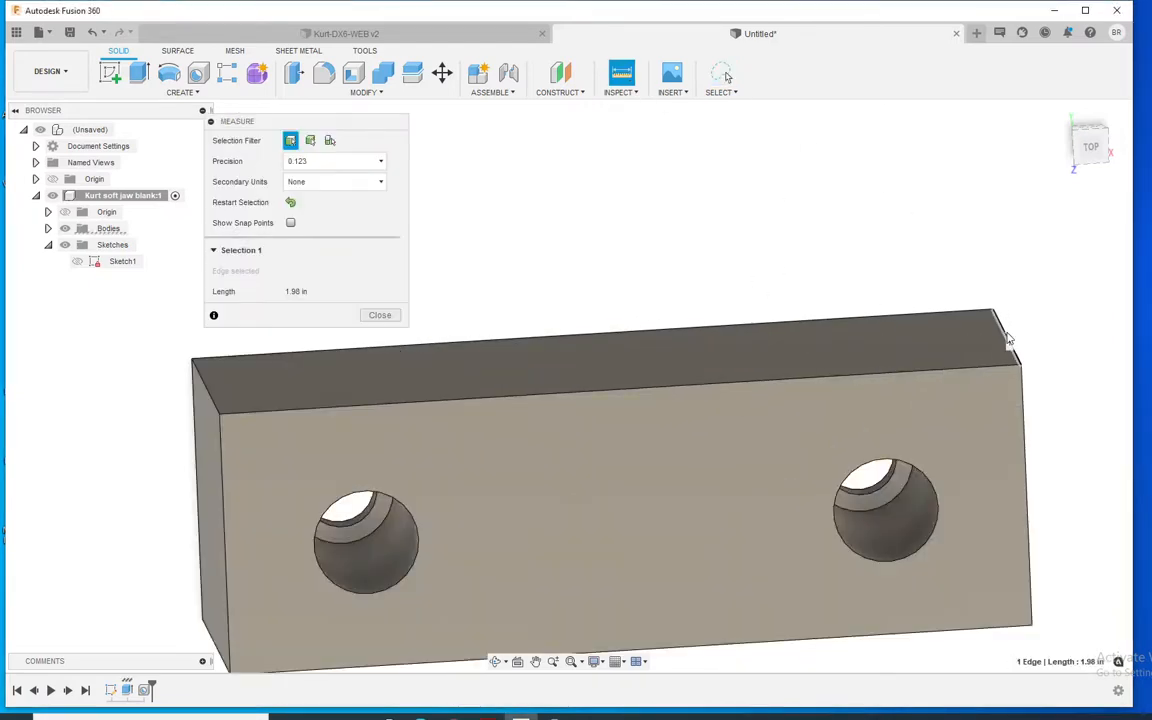
pyautogui.click(380, 318)
# - Measure the distance between the two circular edges of the right through hole, below its counterbore
pyautogui.press('i')
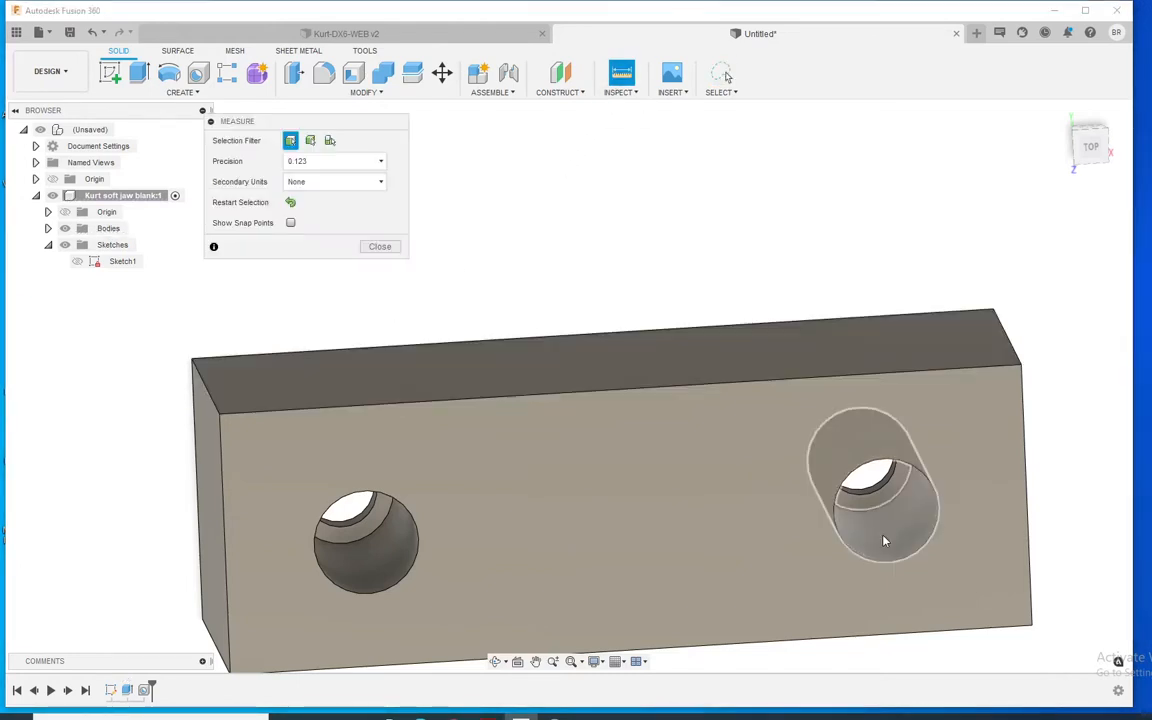
pyautogui.click(897, 488)
pyautogui.scroll(4, 900, 480)
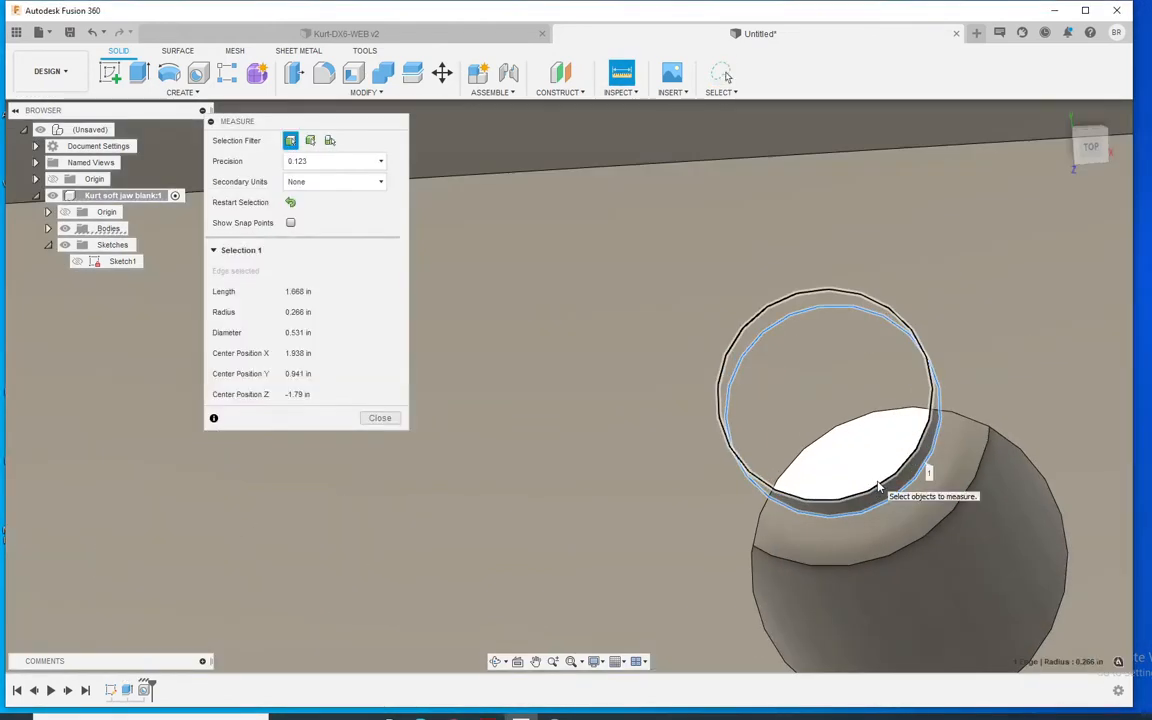
pyautogui.click(880, 487)
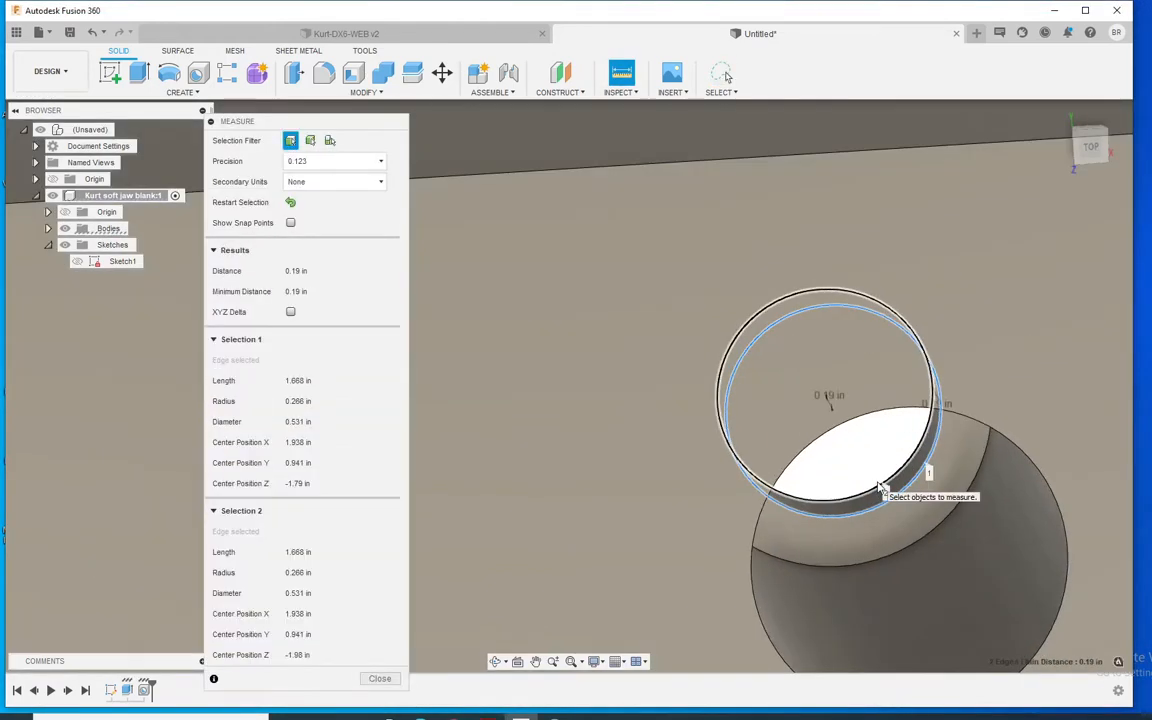
pyautogui.click(214, 250)
pyautogui.click(213, 277)
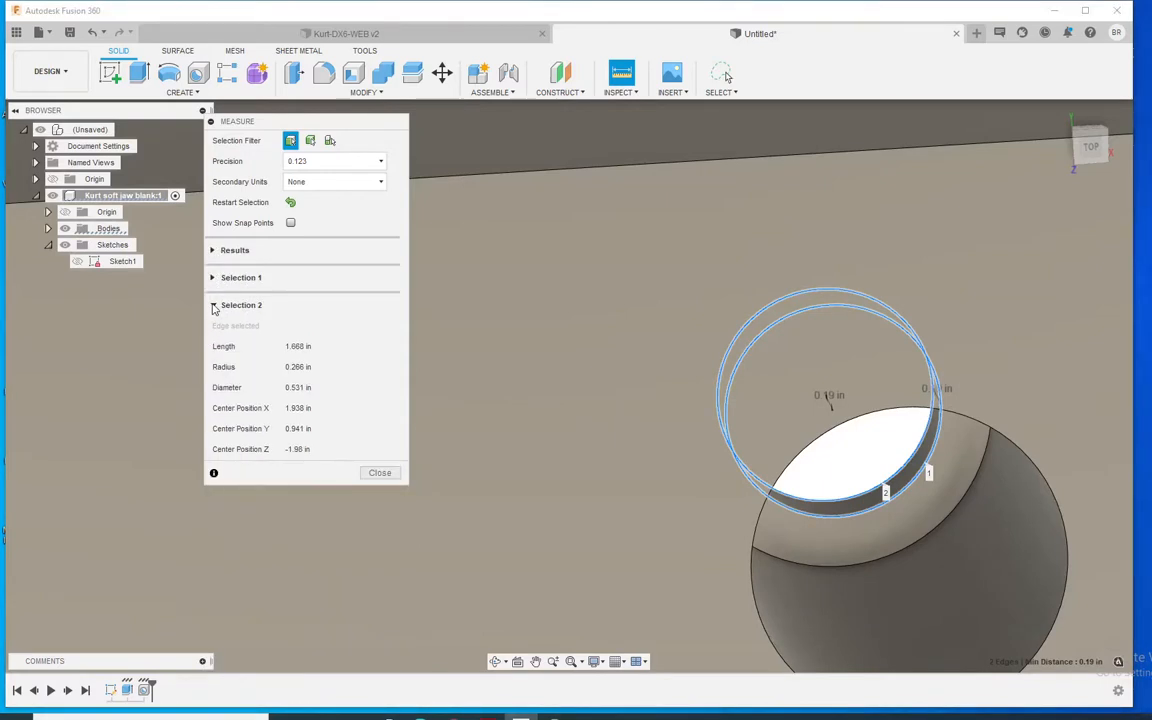
pyautogui.click(213, 305)
pyautogui.click(295, 202)
pyautogui.scroll(-8, 558, 373)
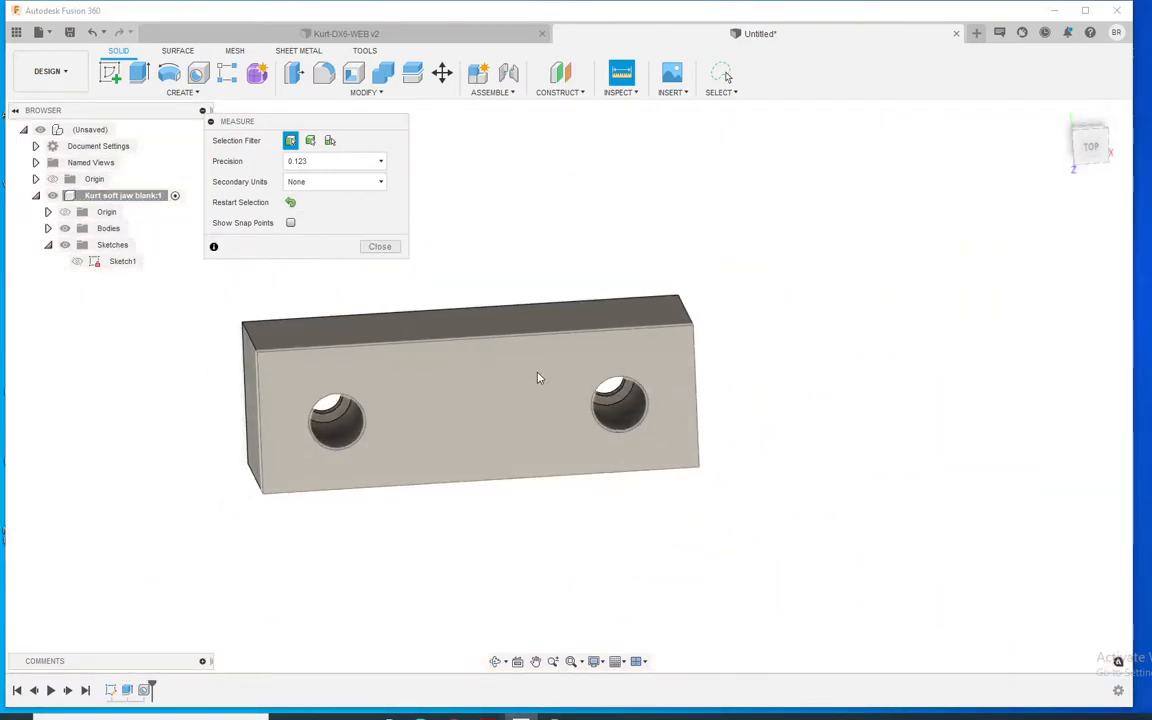
pyautogui.moveTo(520, 371); pyautogui.dragTo(538, 388, button='middle')
pyautogui.click(380, 246)
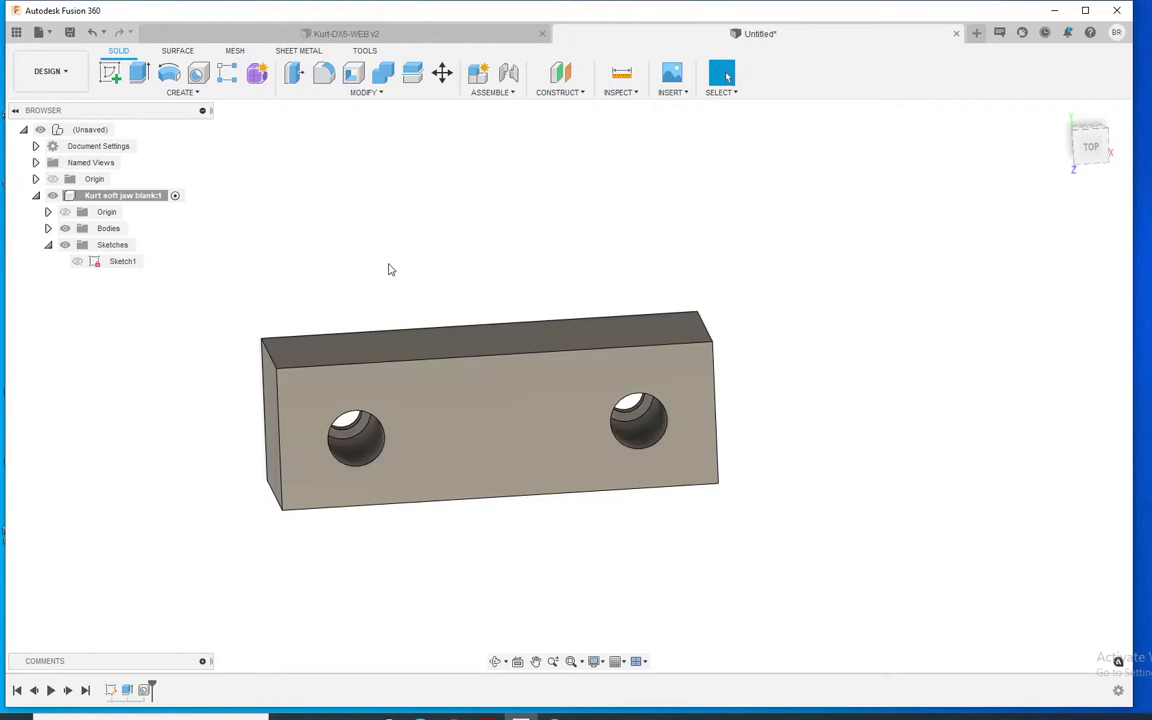
pyautogui.click(380, 93)
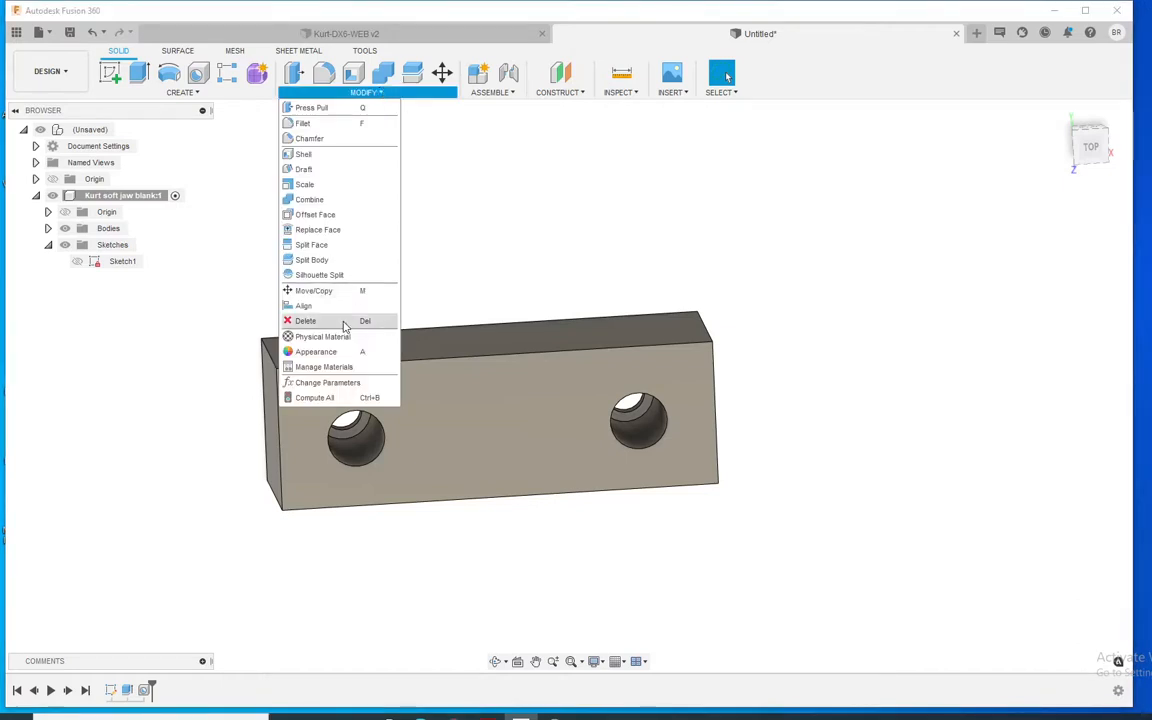
pyautogui.click(350, 383)
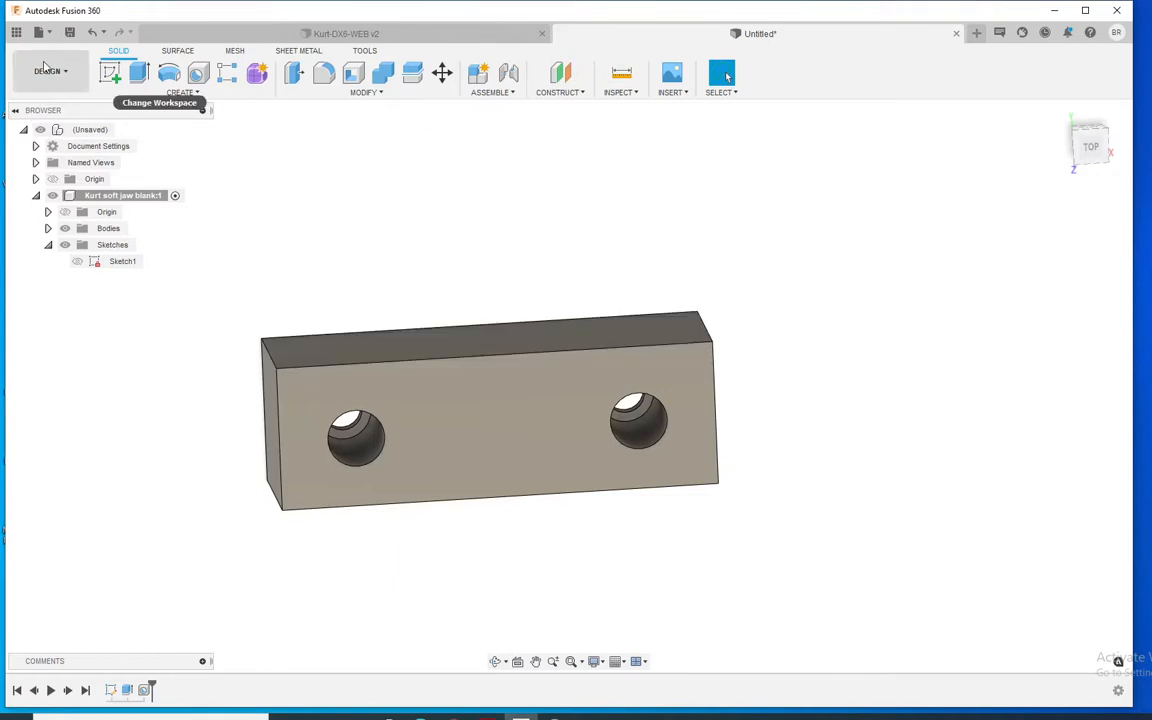
pyautogui.click(366, 92)
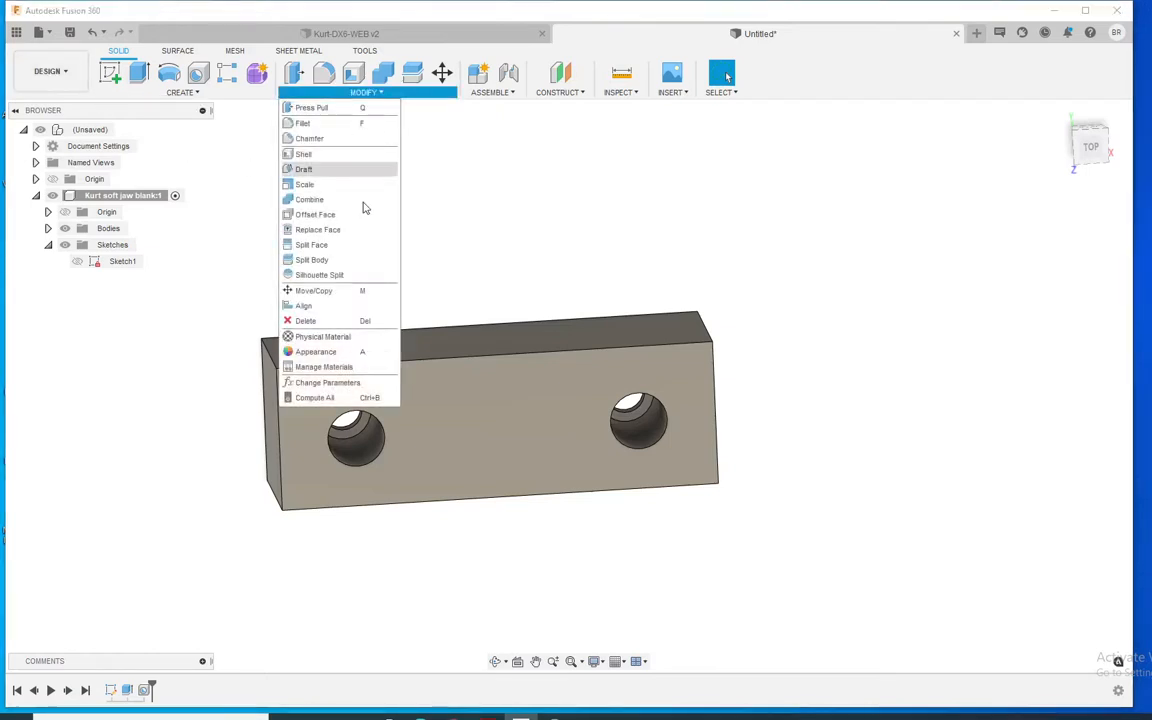
pyautogui.click(450, 230)
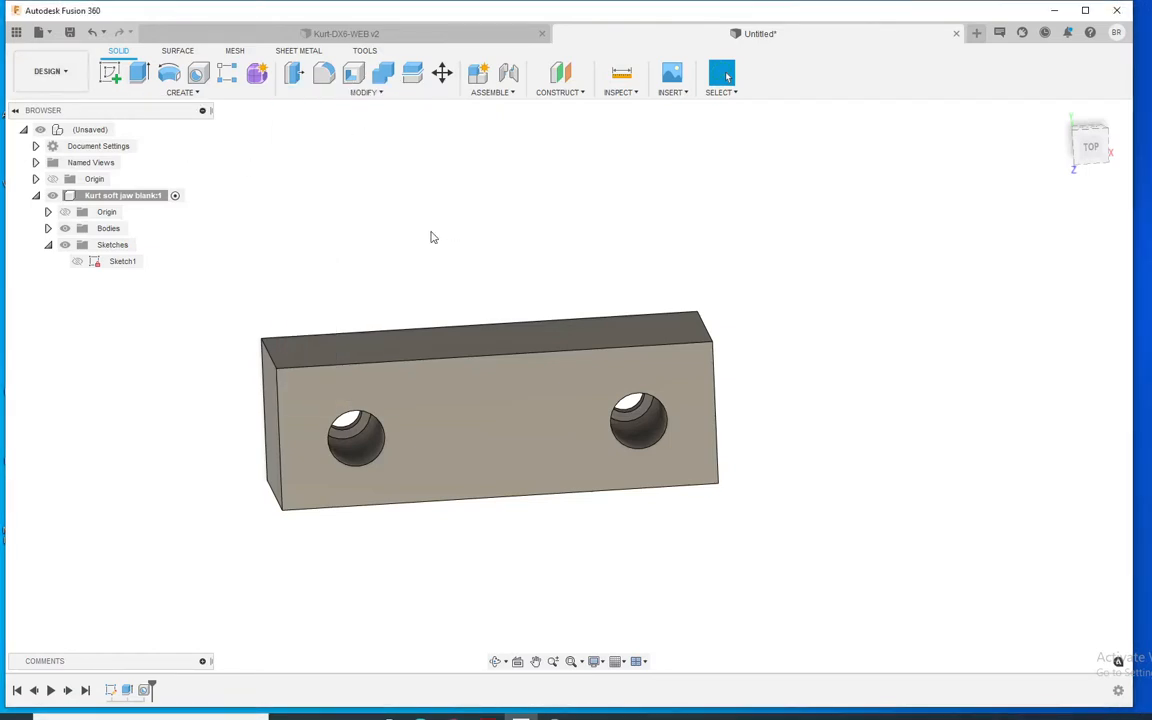